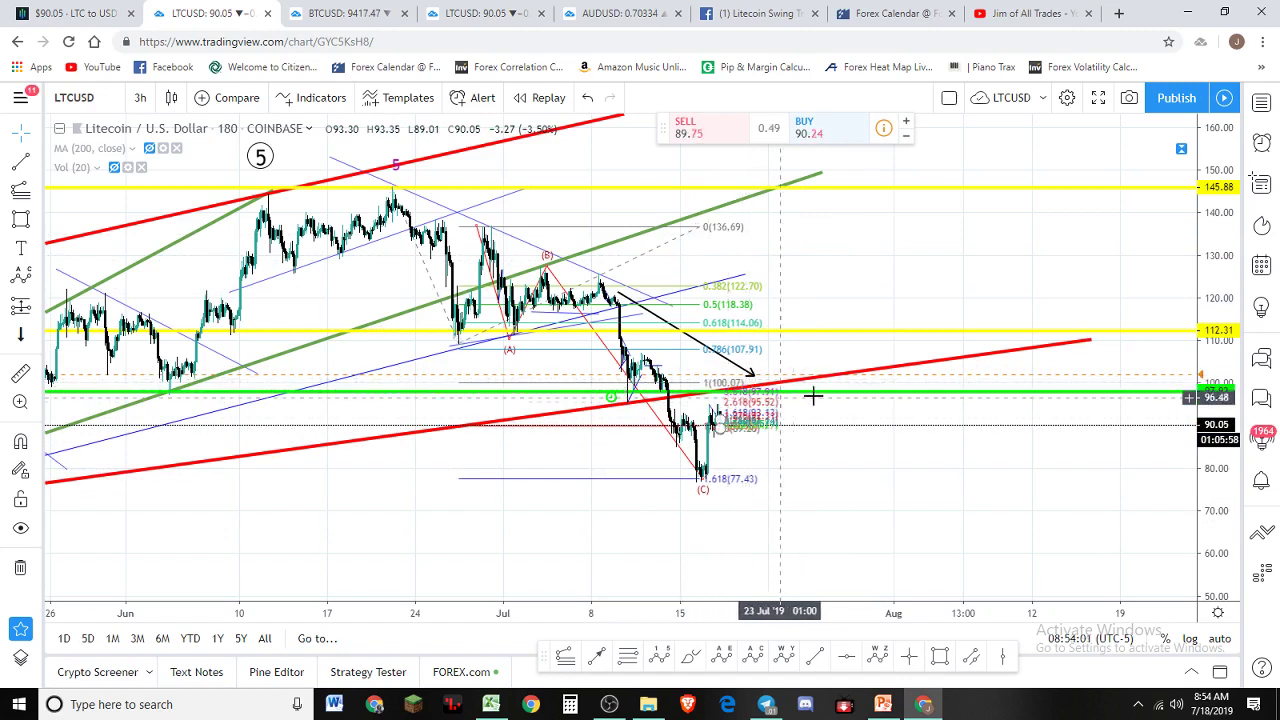
- Delete the small Fibonacci extension near the current price and the larger one projected down from the late-June high
scroll(798, 399, "up", 1)
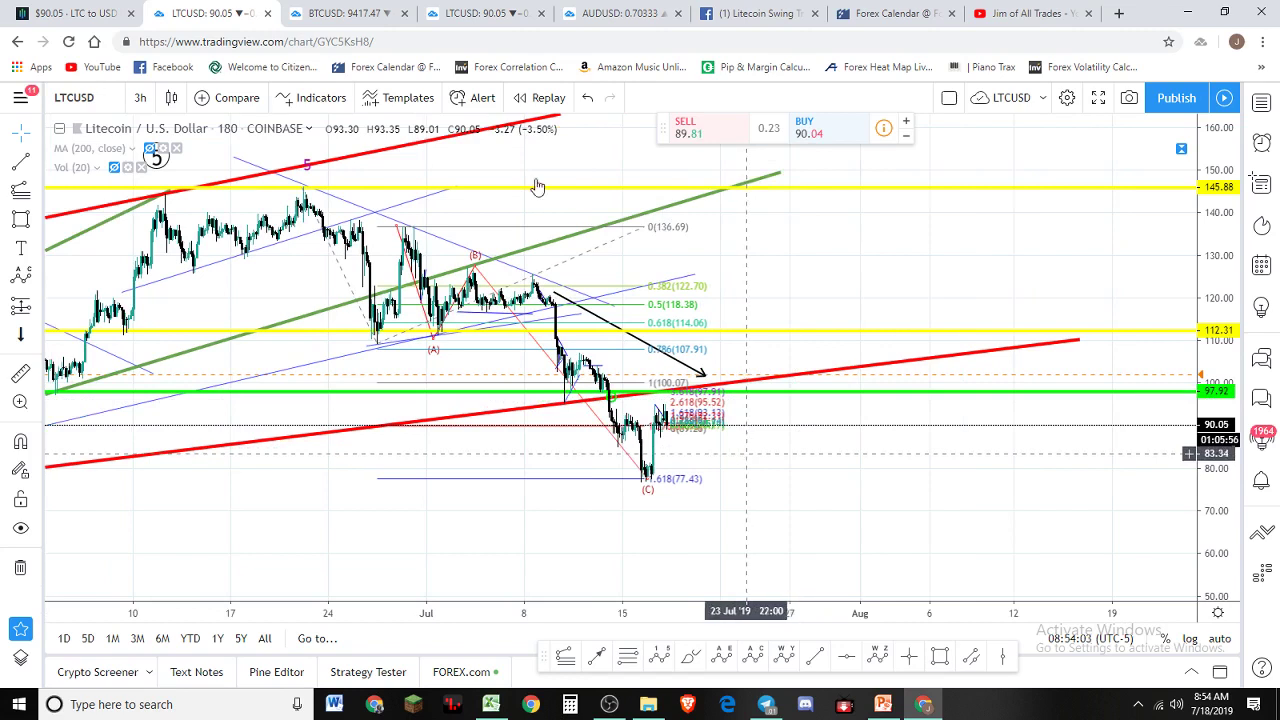
left_click(141, 98)
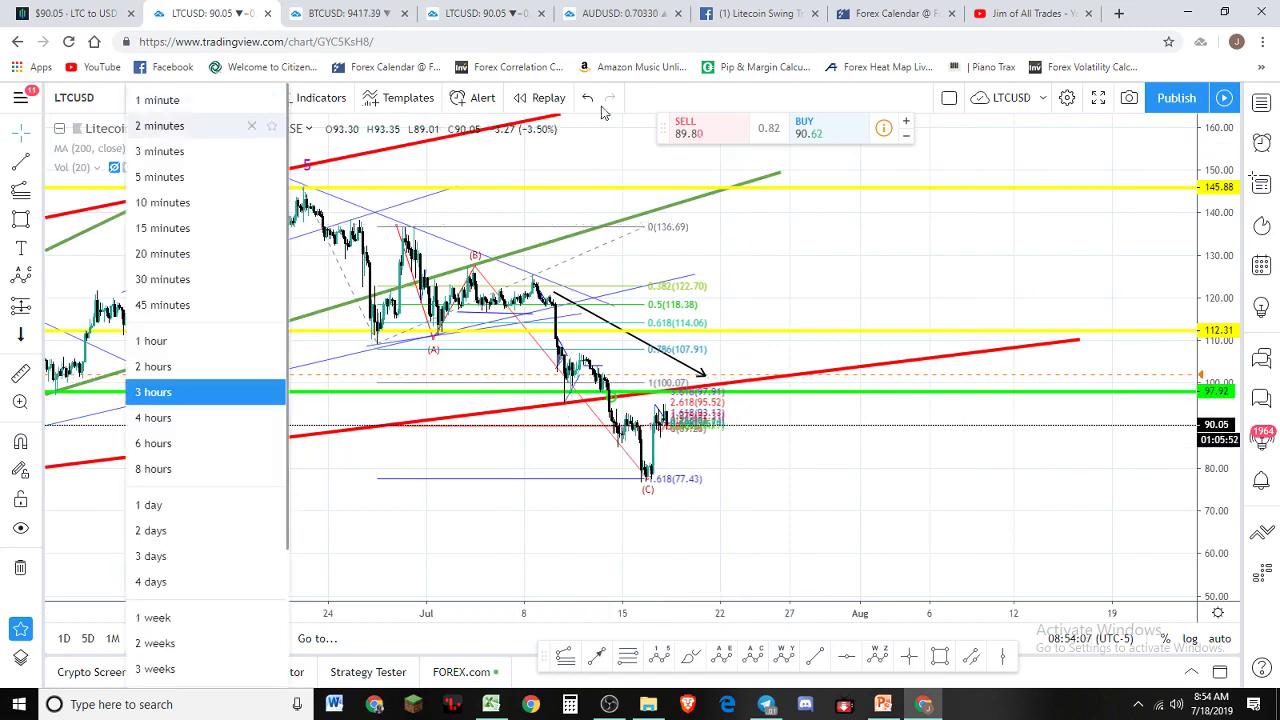
scroll(794, 249, "down", 2)
scroll(803, 258, "down", 1)
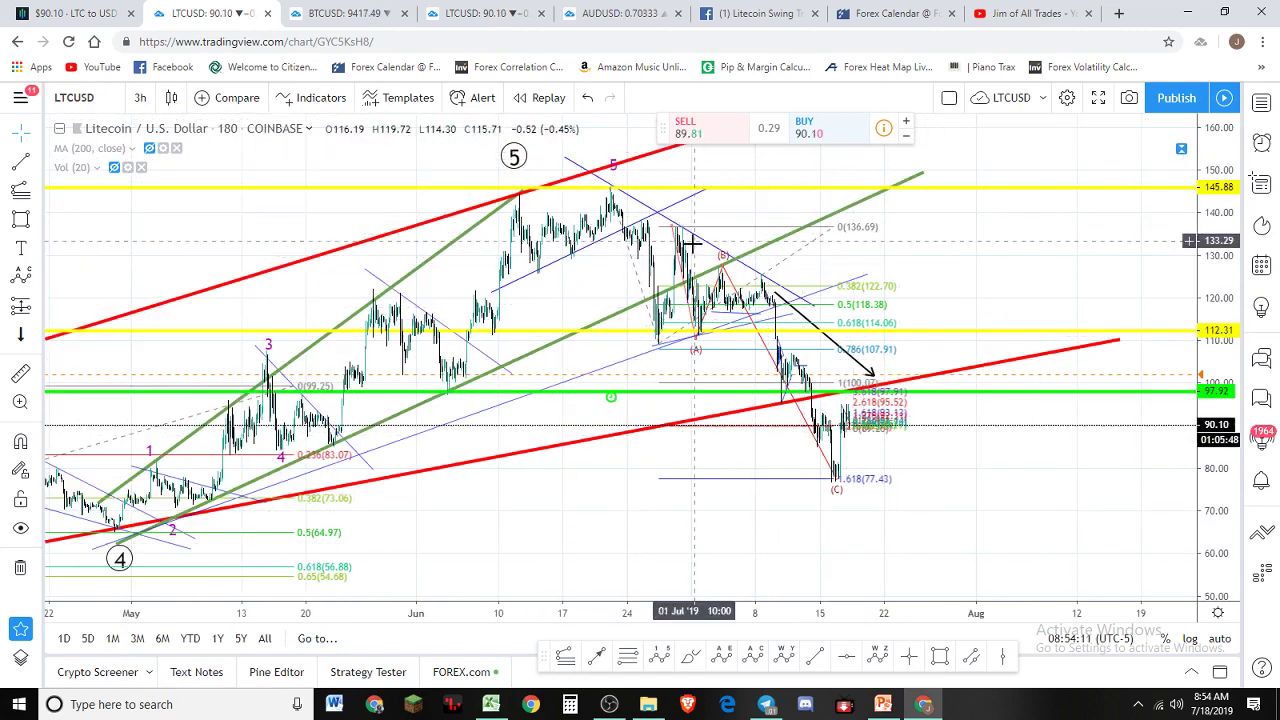
scroll(690, 243, "down", 2)
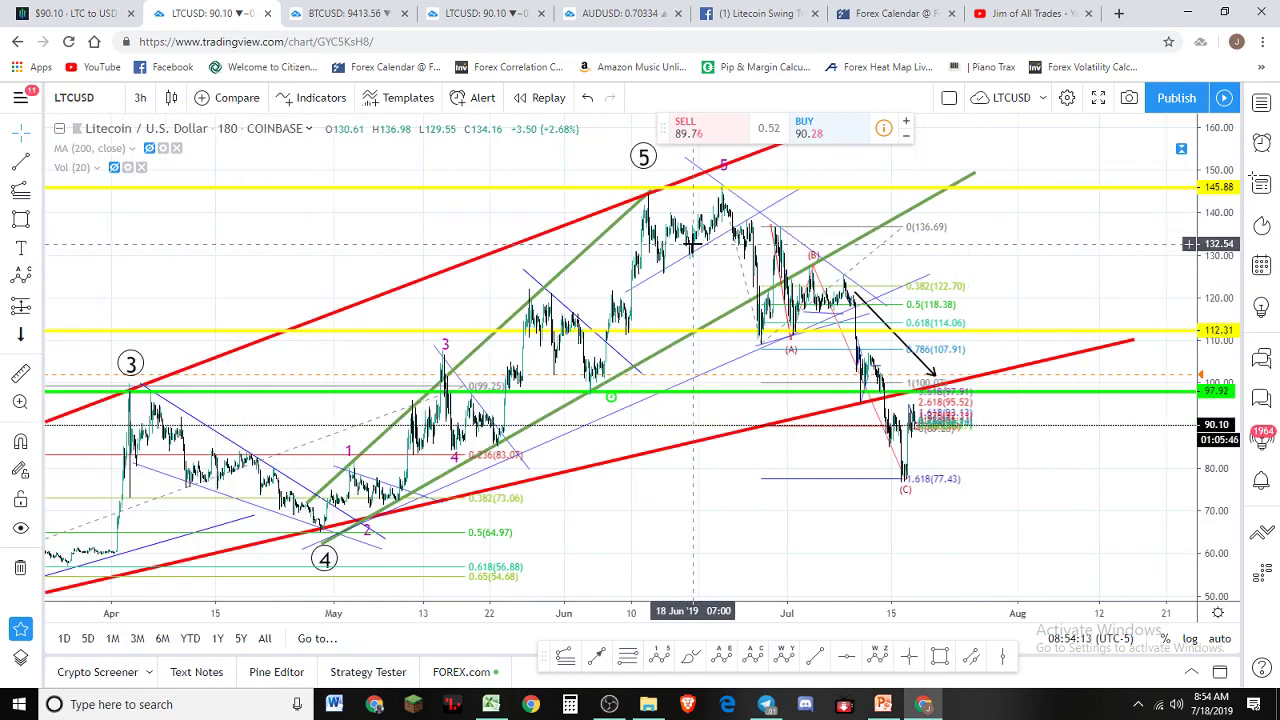
scroll(715, 256, "up", 2)
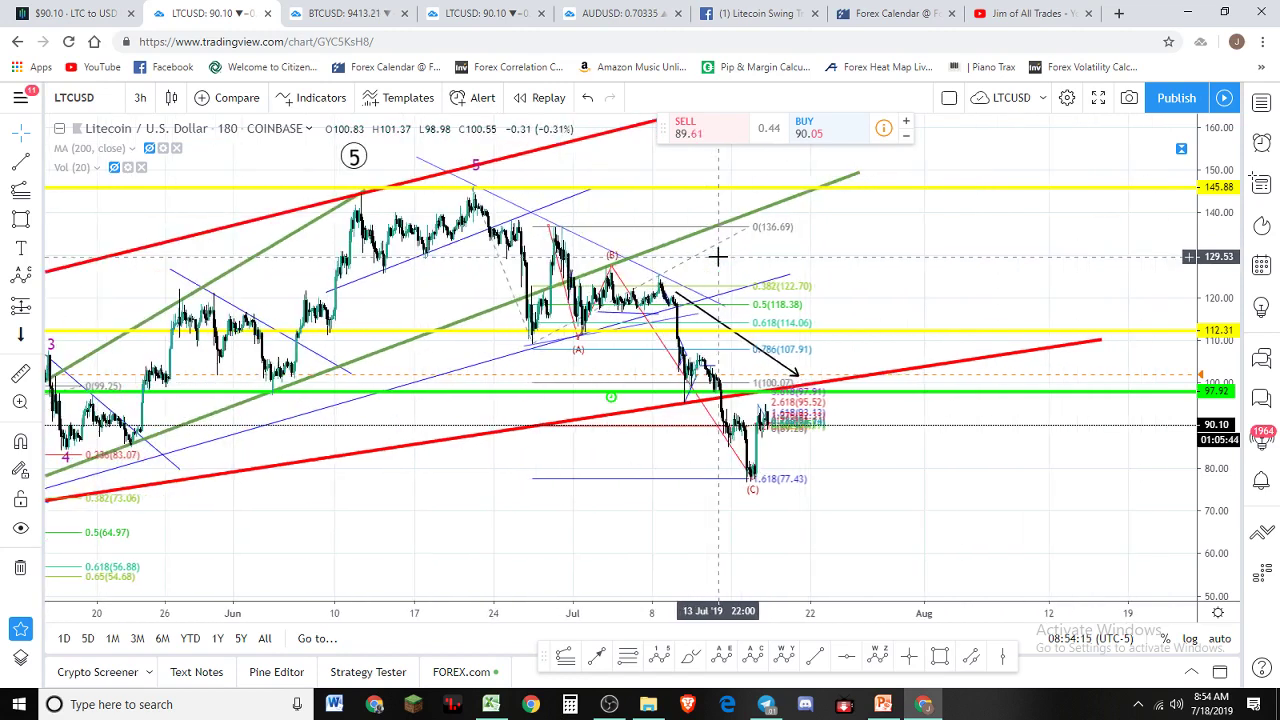
scroll(719, 257, "up", 2)
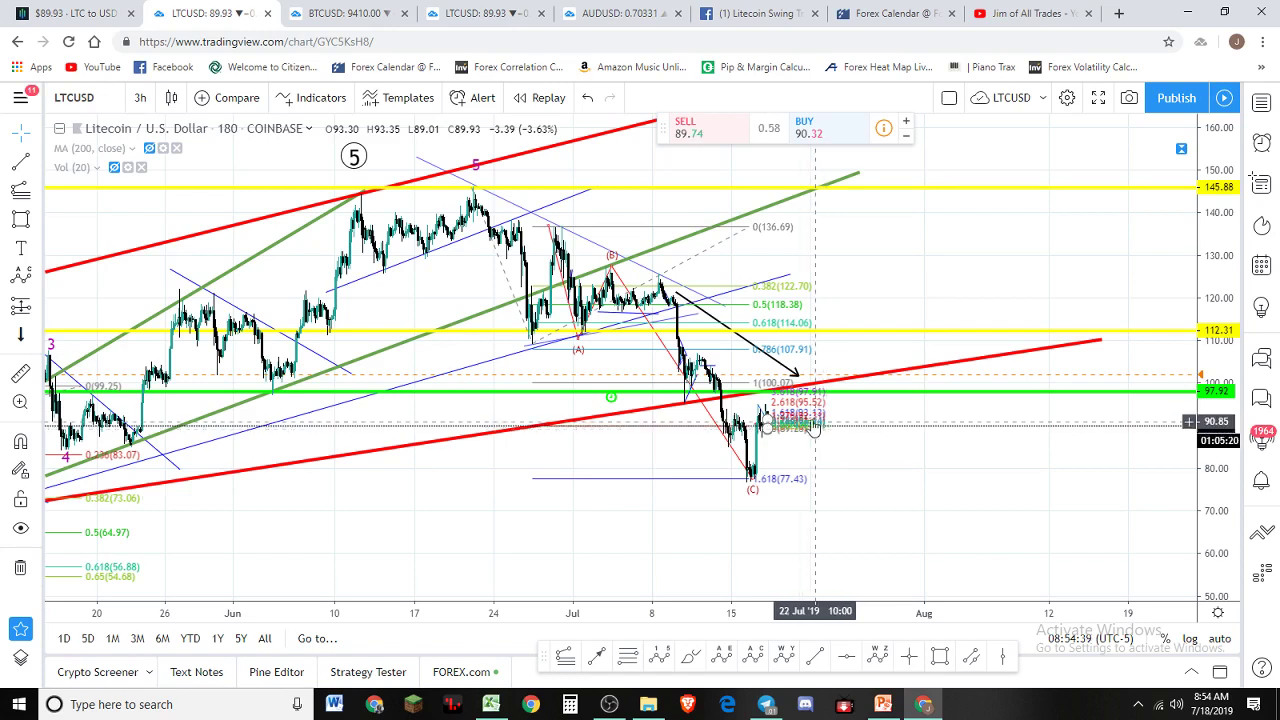
left_click(813, 428)
key("Delete")
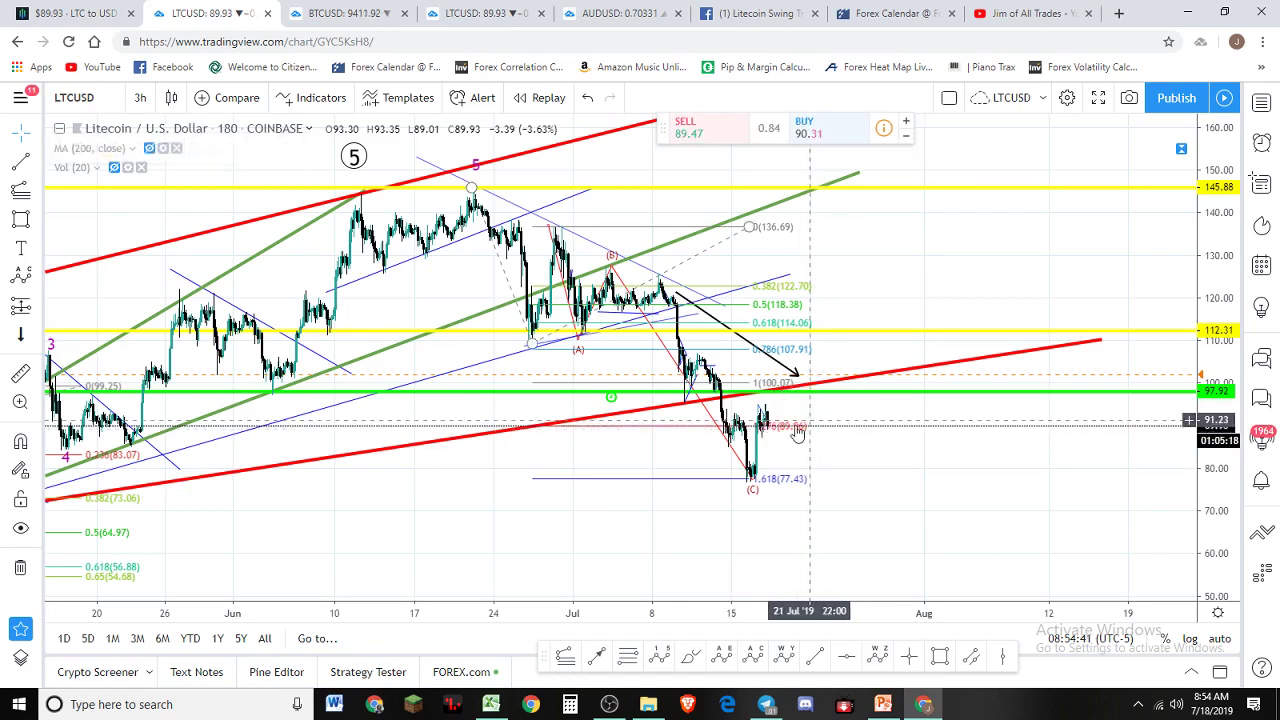
left_click(797, 430)
key("Delete")
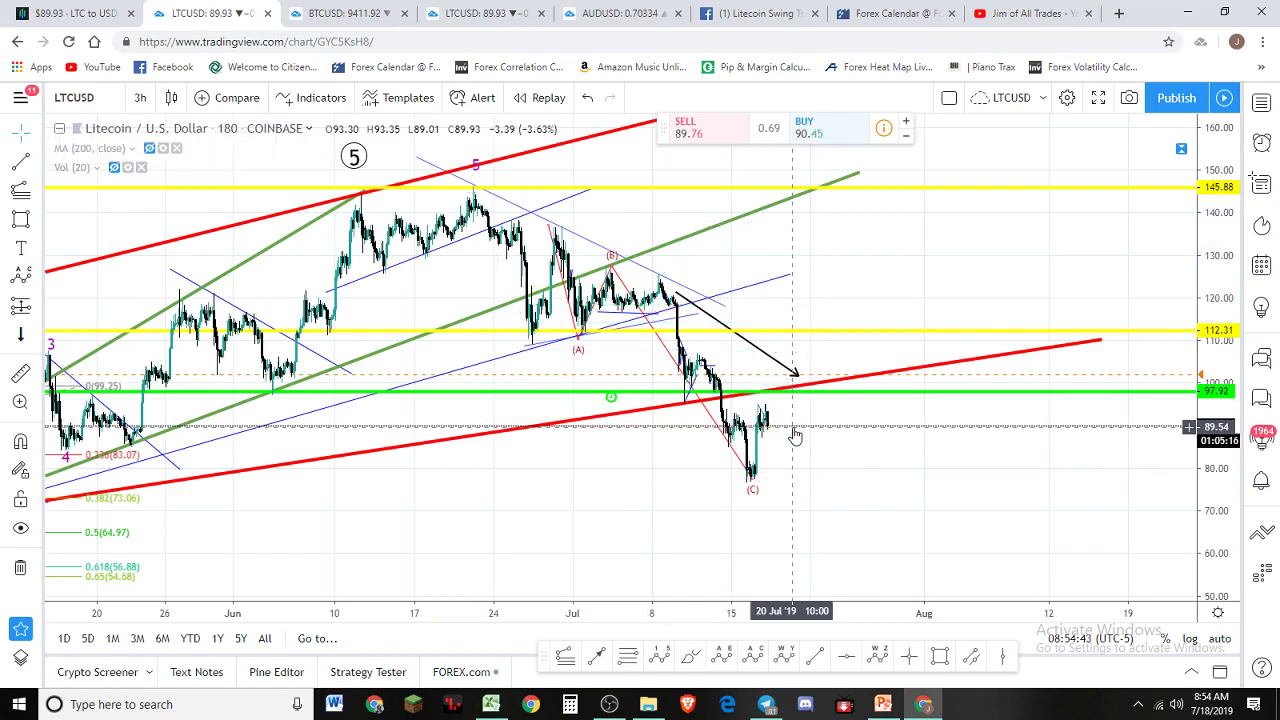
- Examine the 3-hour Litecoin wave count inside the red channel, from circled wave 2 through wave (C) and the latest rebound
scroll(795, 436, "down", 2)
left_click_drag(691, 529, 835, 507)
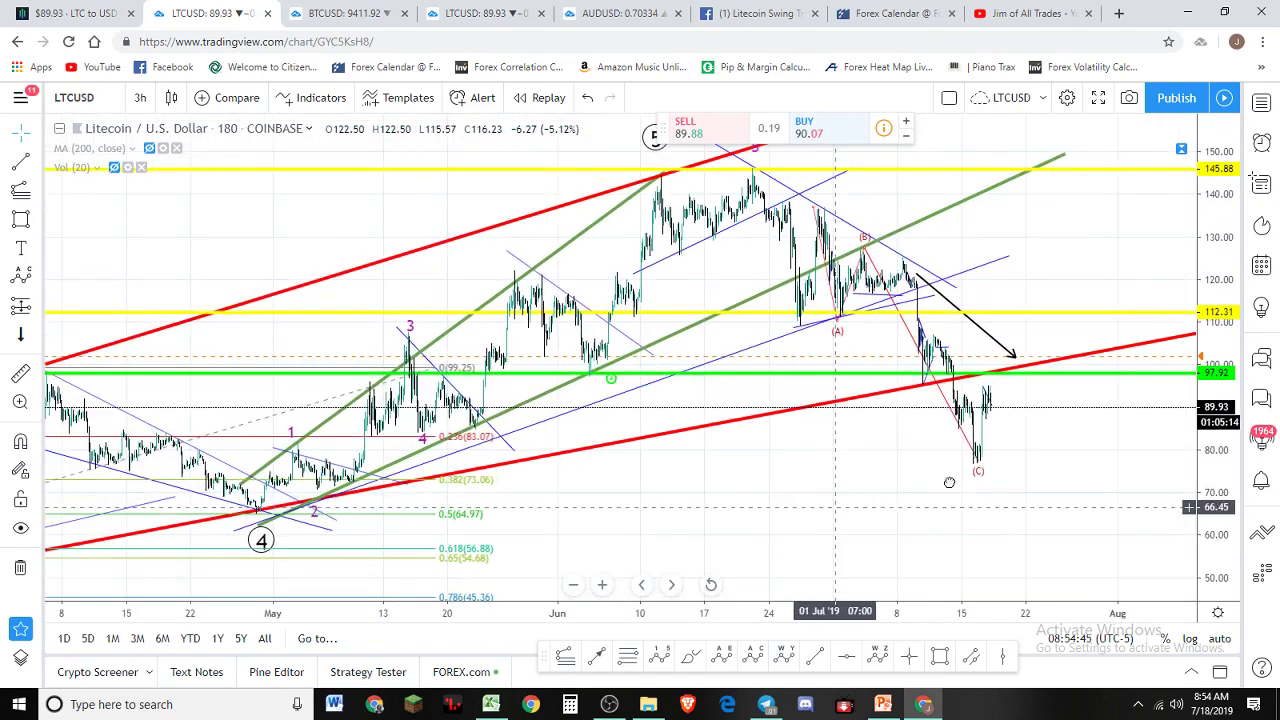
left_click_drag(949, 482, 1023, 531)
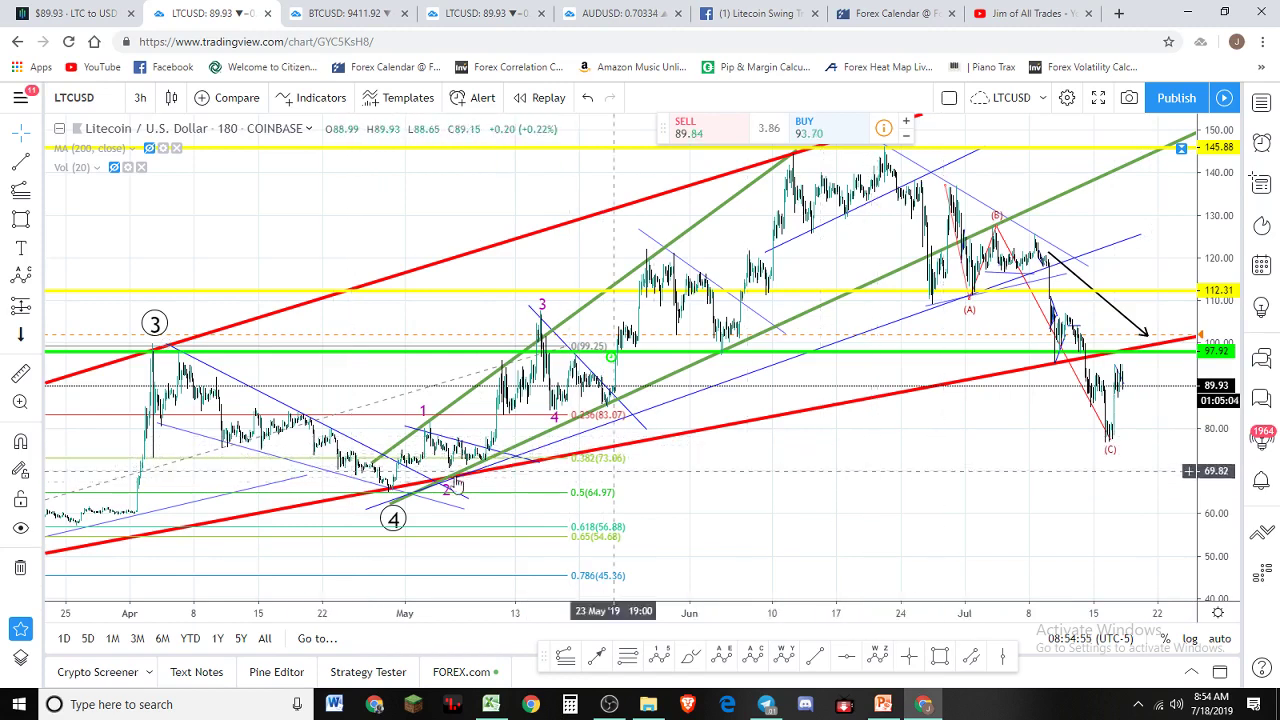
scroll(979, 516, "up", 3)
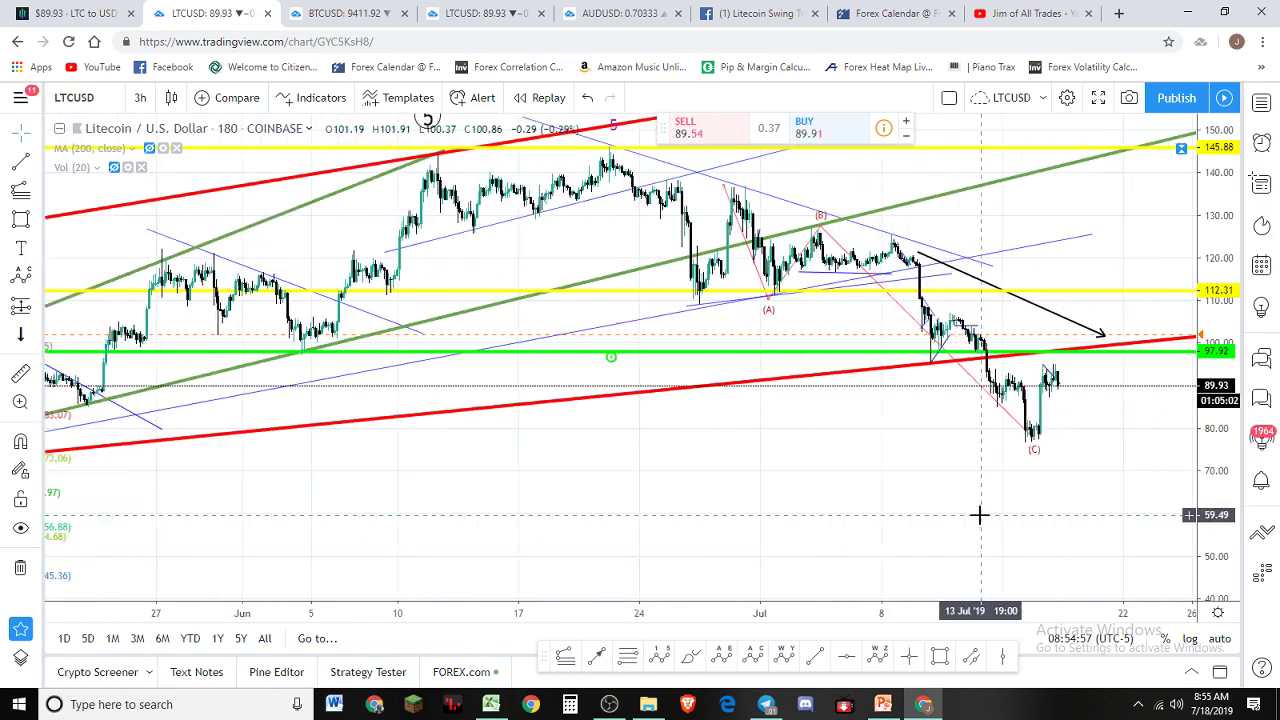
scroll(979, 516, "up", 1)
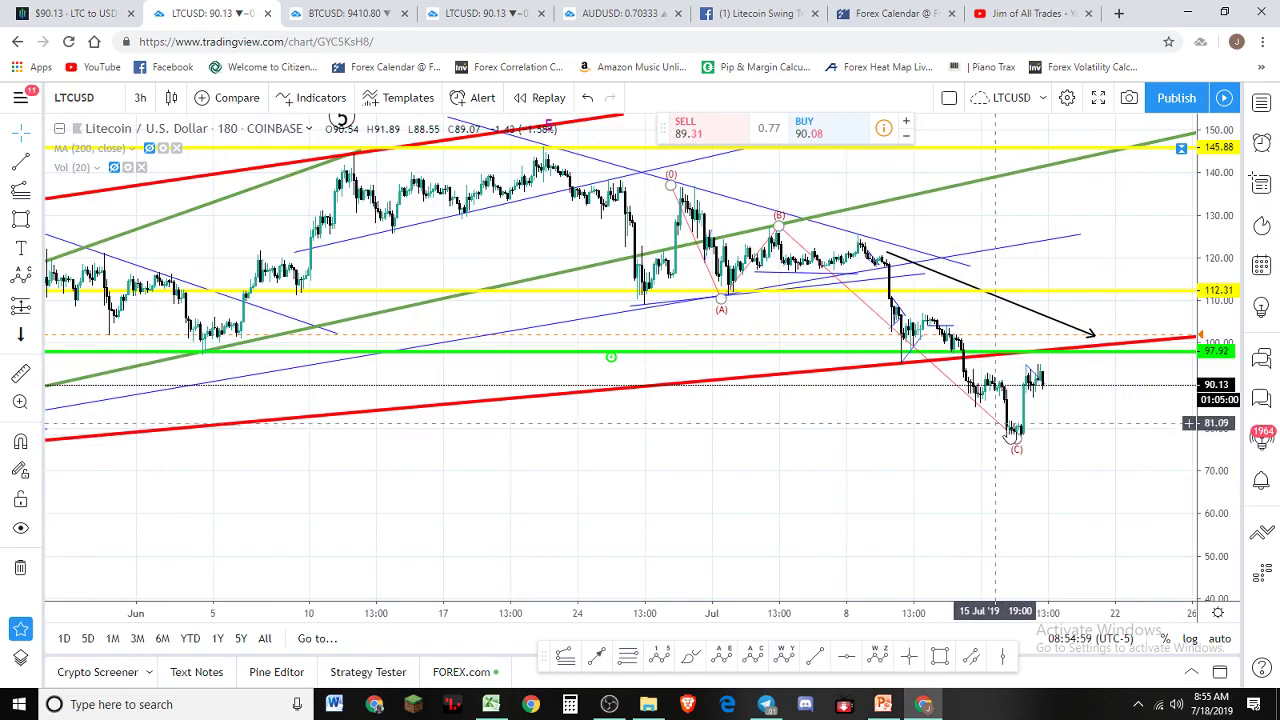
scroll(1018, 445, "down", 2)
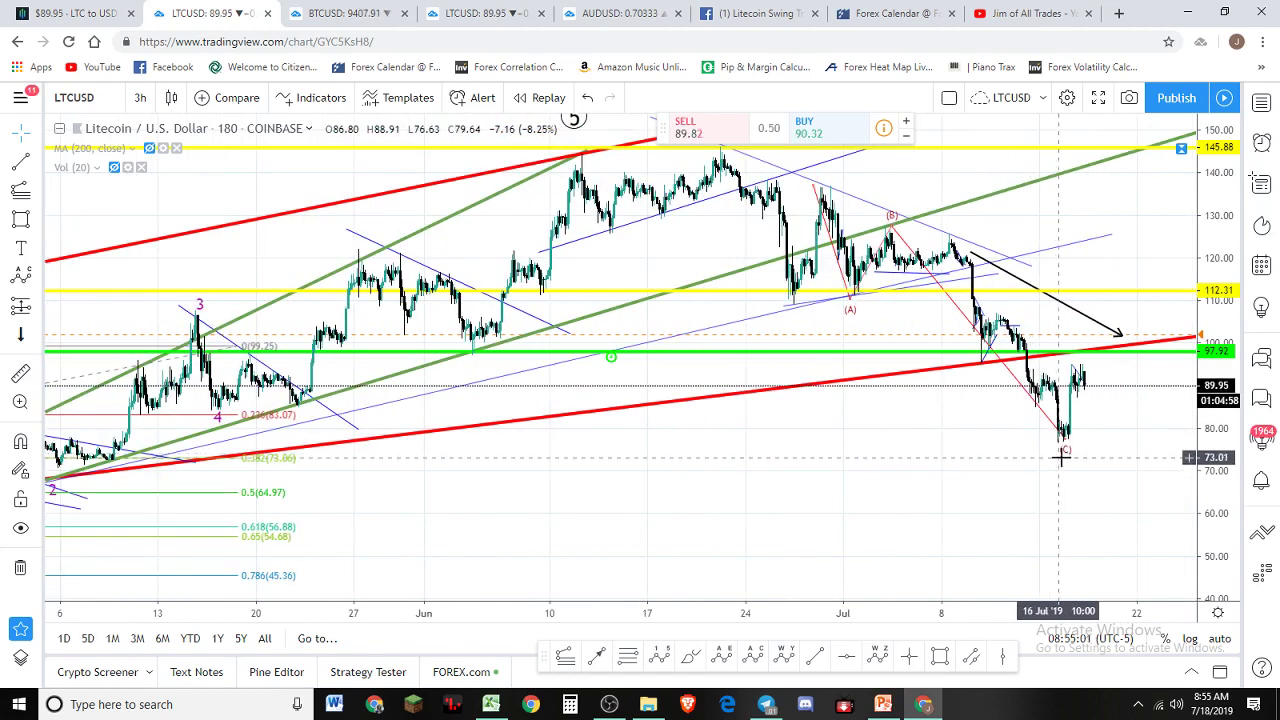
scroll(480, 490, "down", 3)
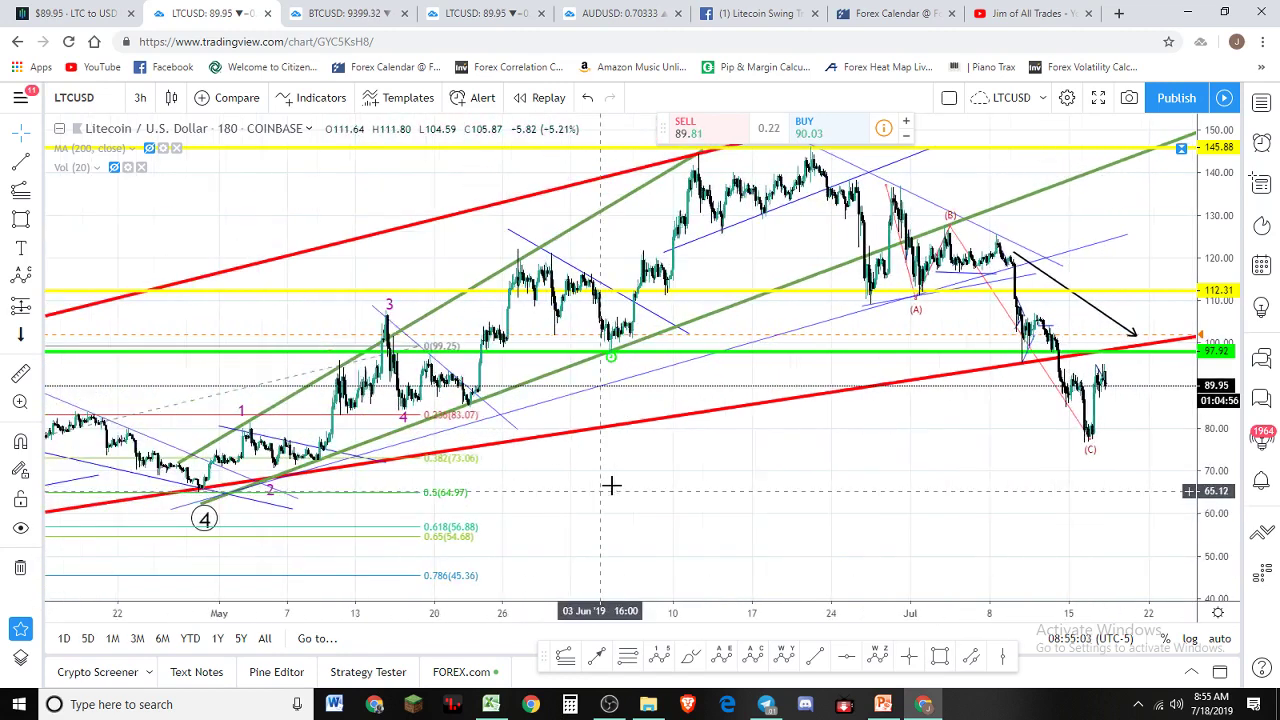
scroll(386, 547, "down", 1)
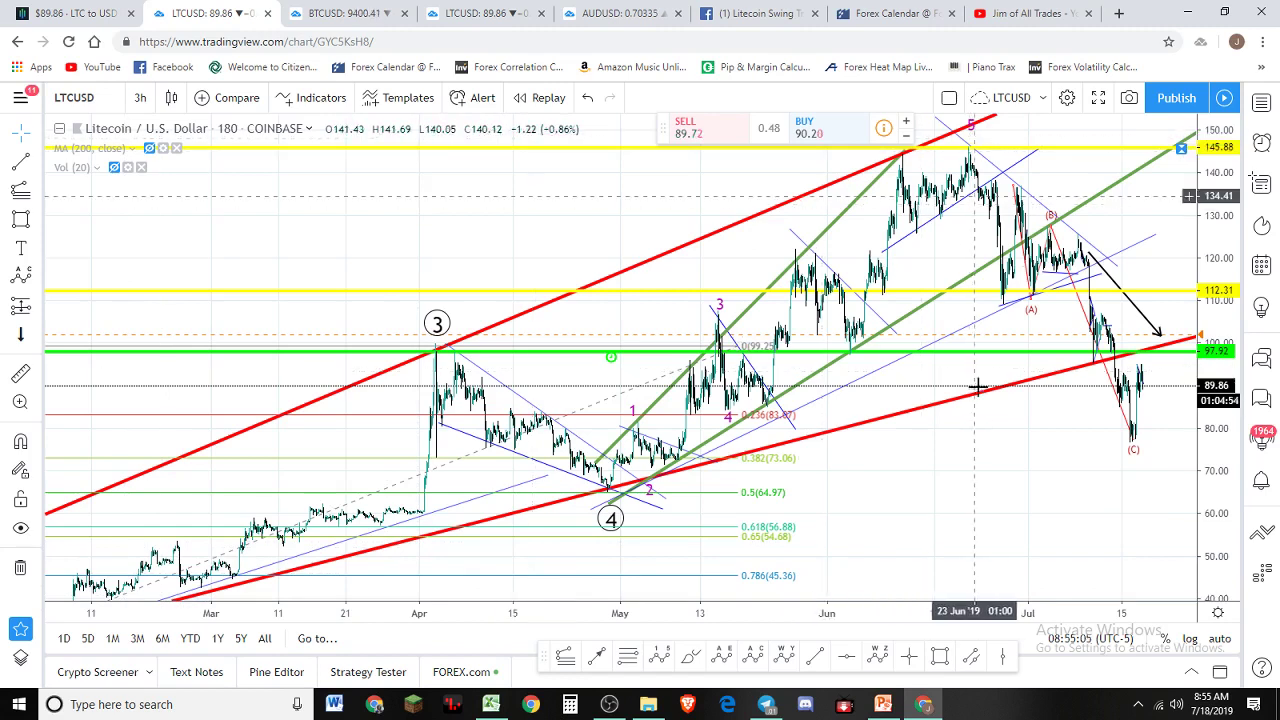
left_click_drag(988, 464, 938, 531)
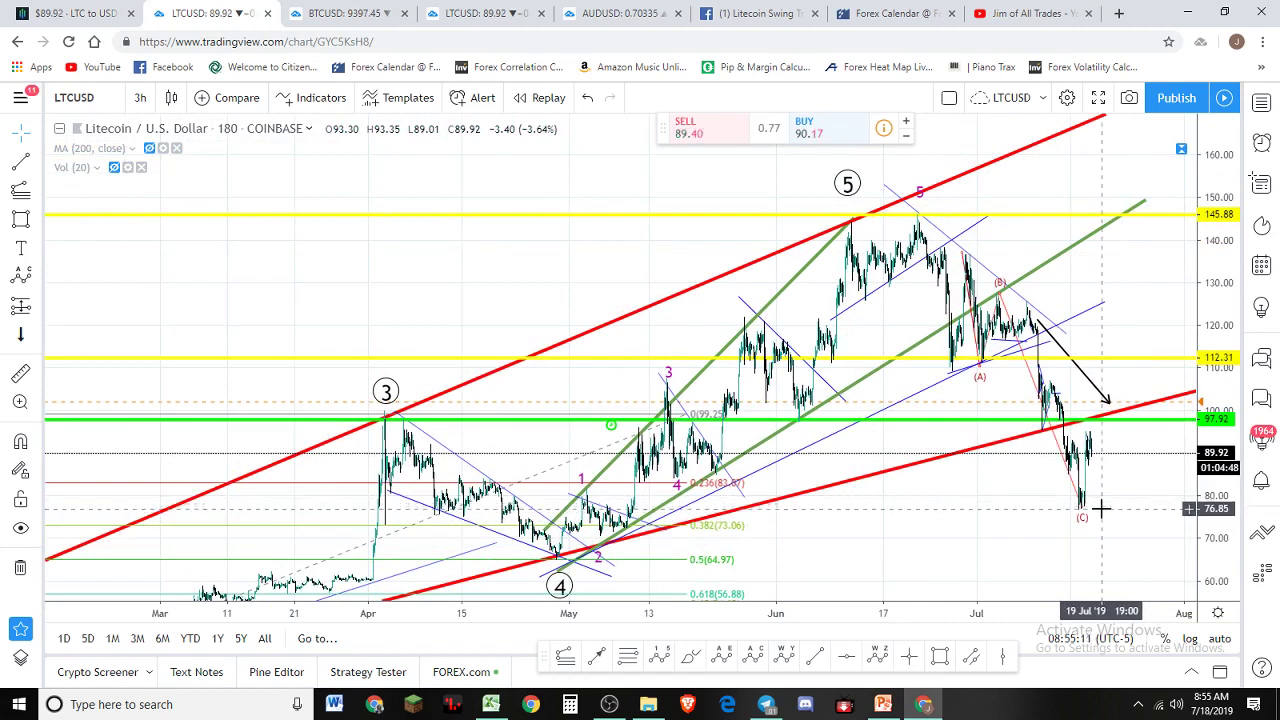
left_click_drag(1002, 487, 900, 361)
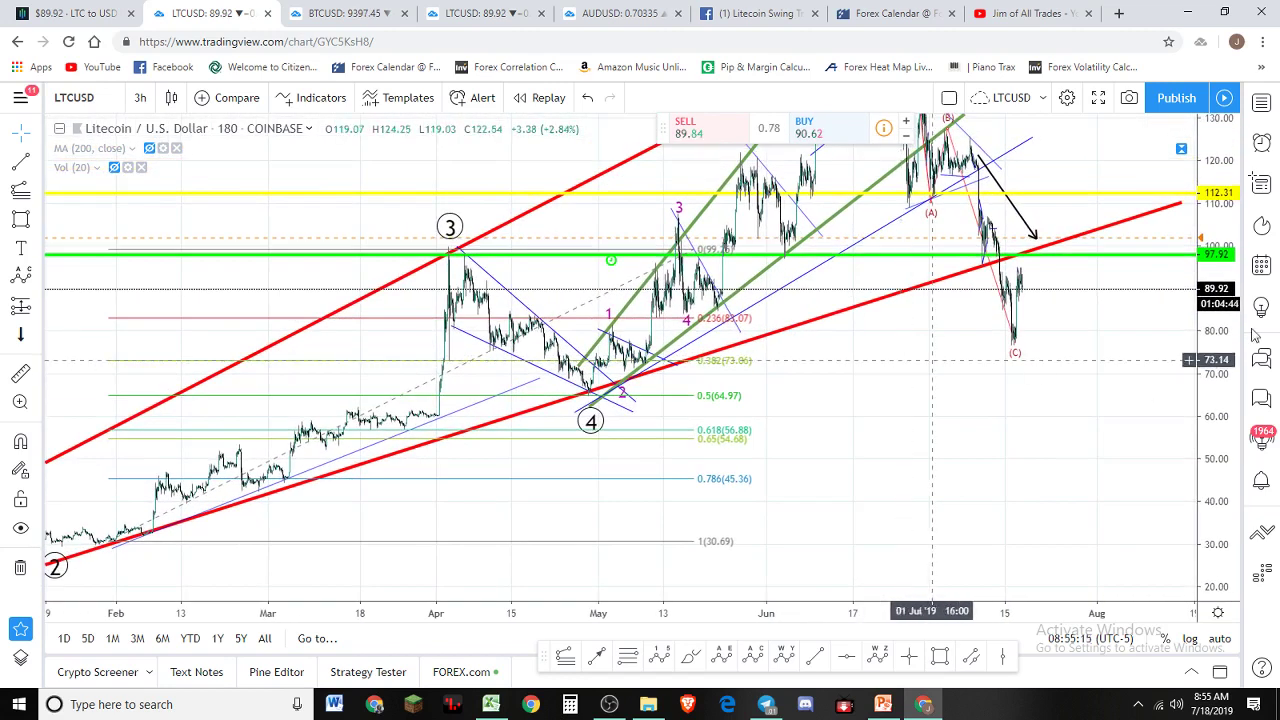
left_click_drag(1222, 235, 1226, 270)
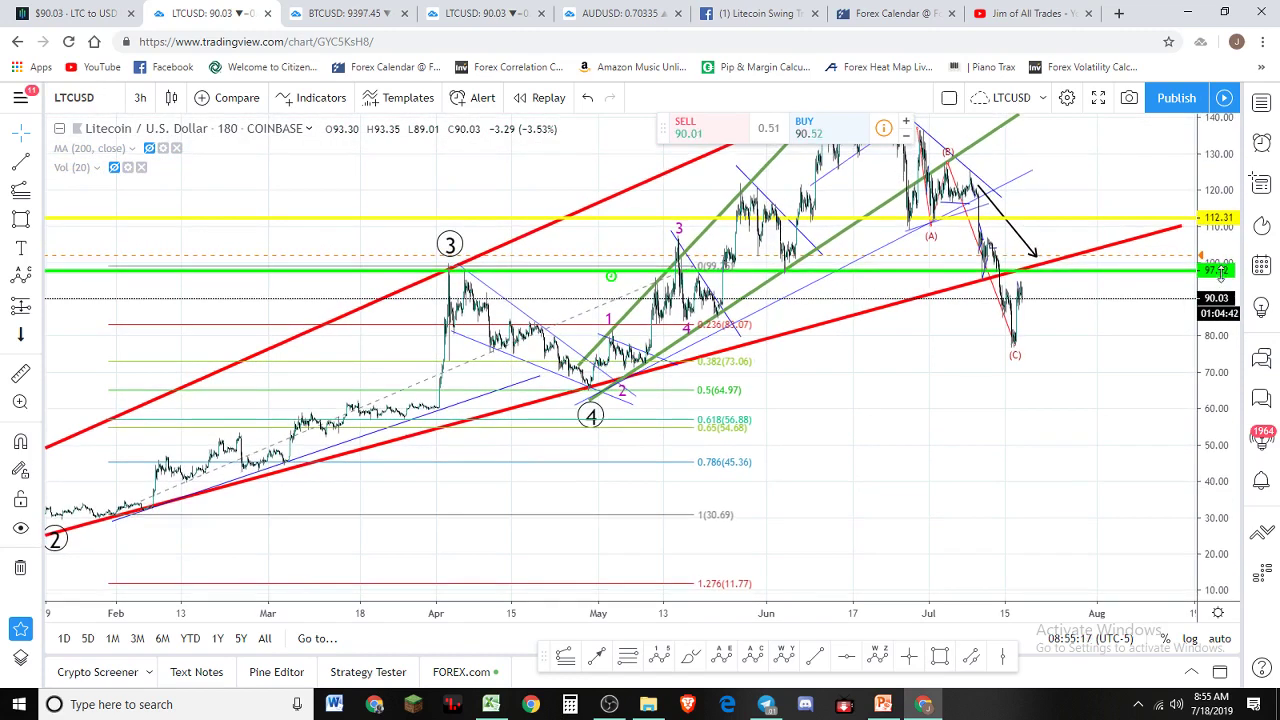
scroll(1003, 333, "up", 1)
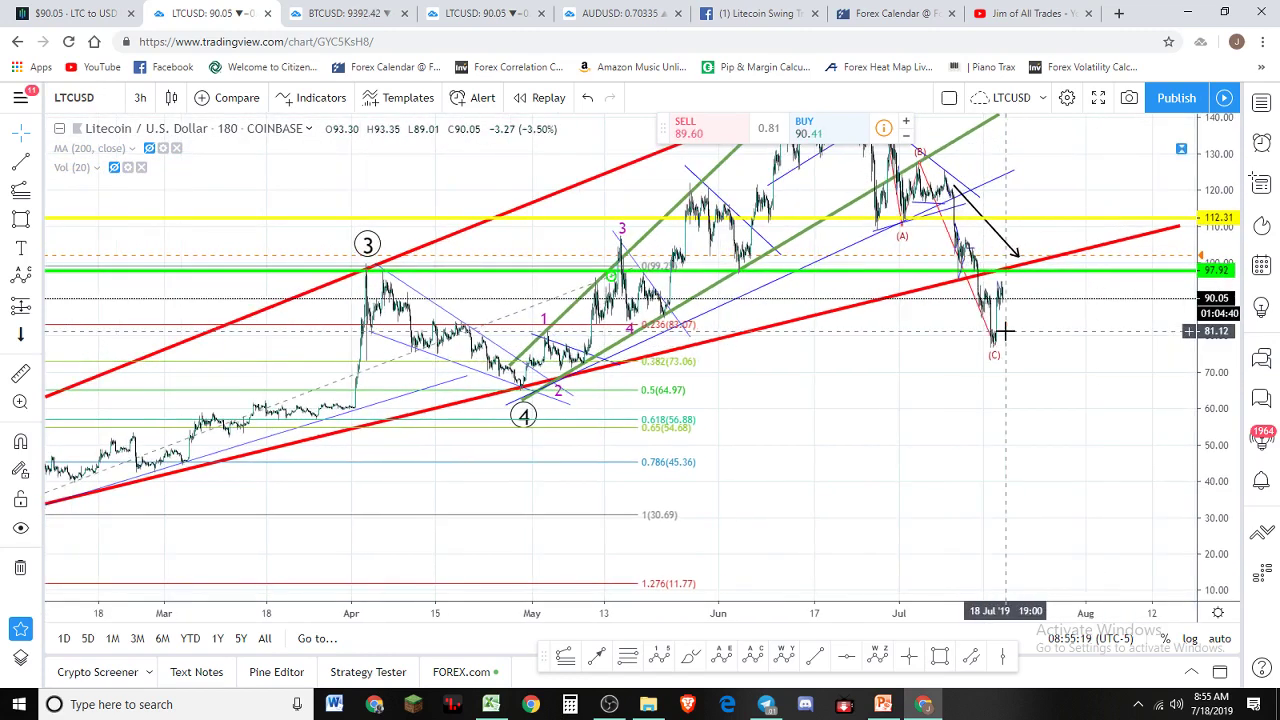
scroll(1004, 332, "up", 1)
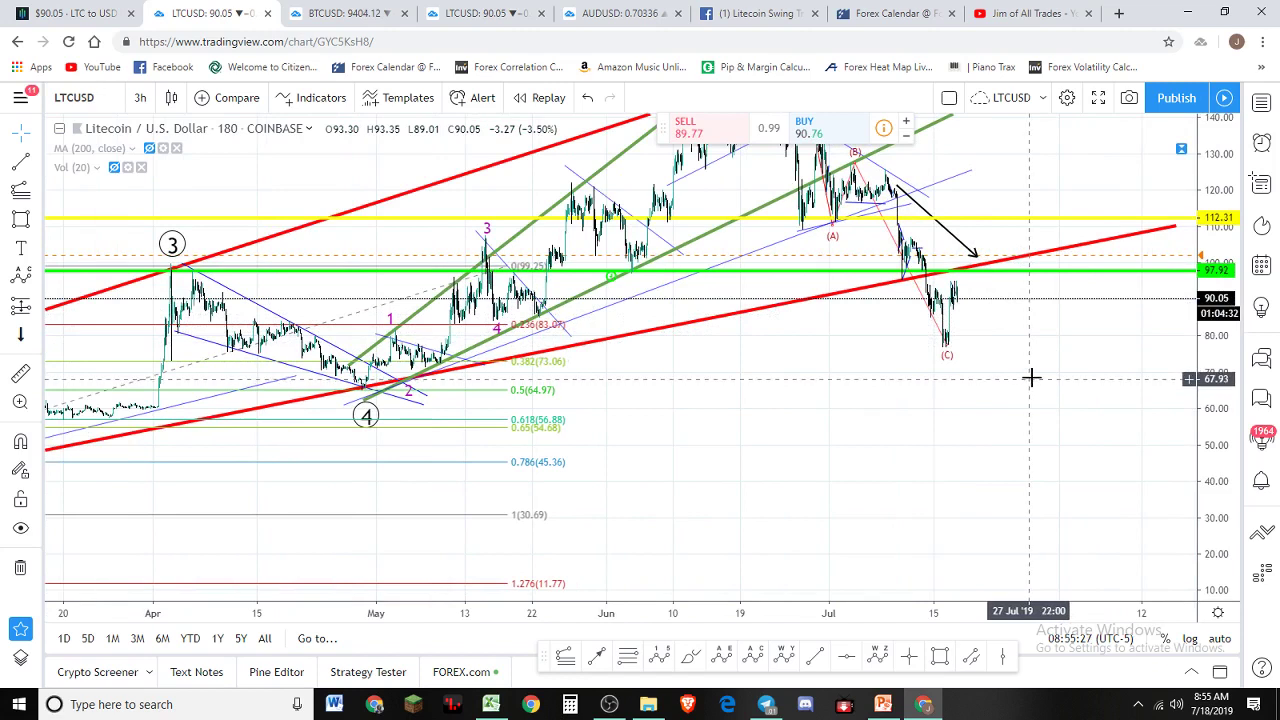
scroll(1032, 378, "up", 5)
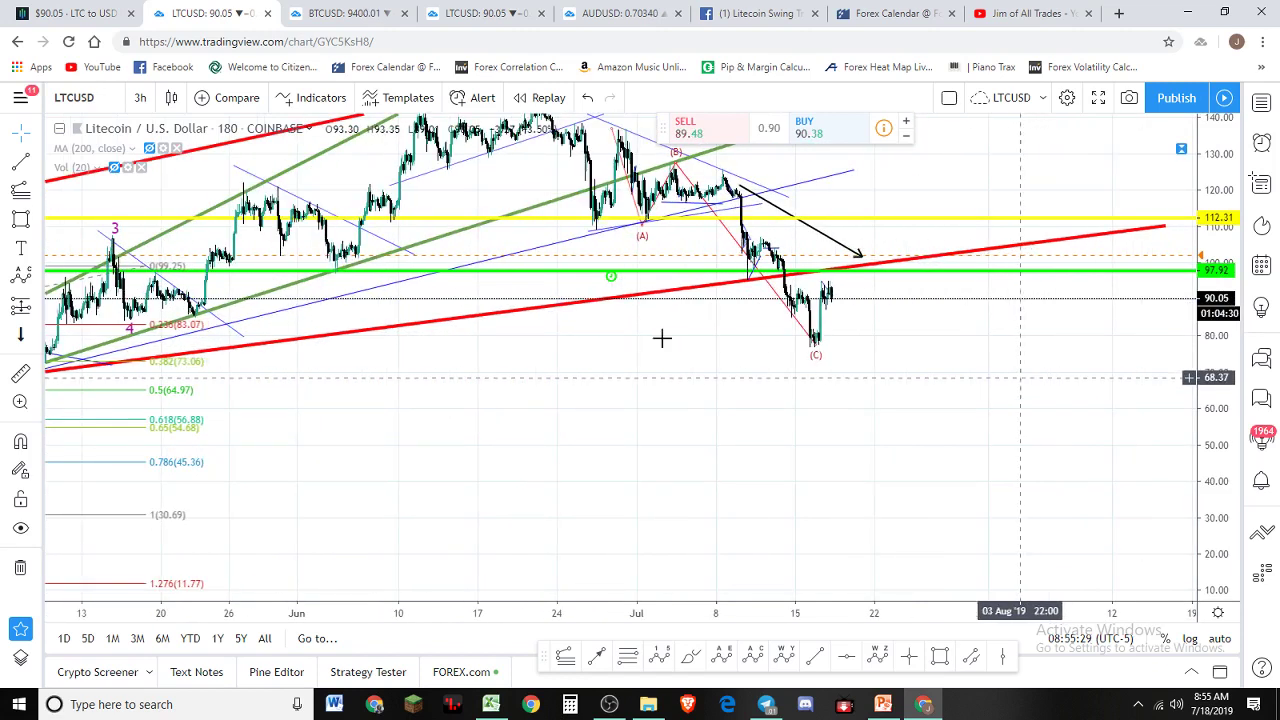
scroll(795, 355, "down", 1)
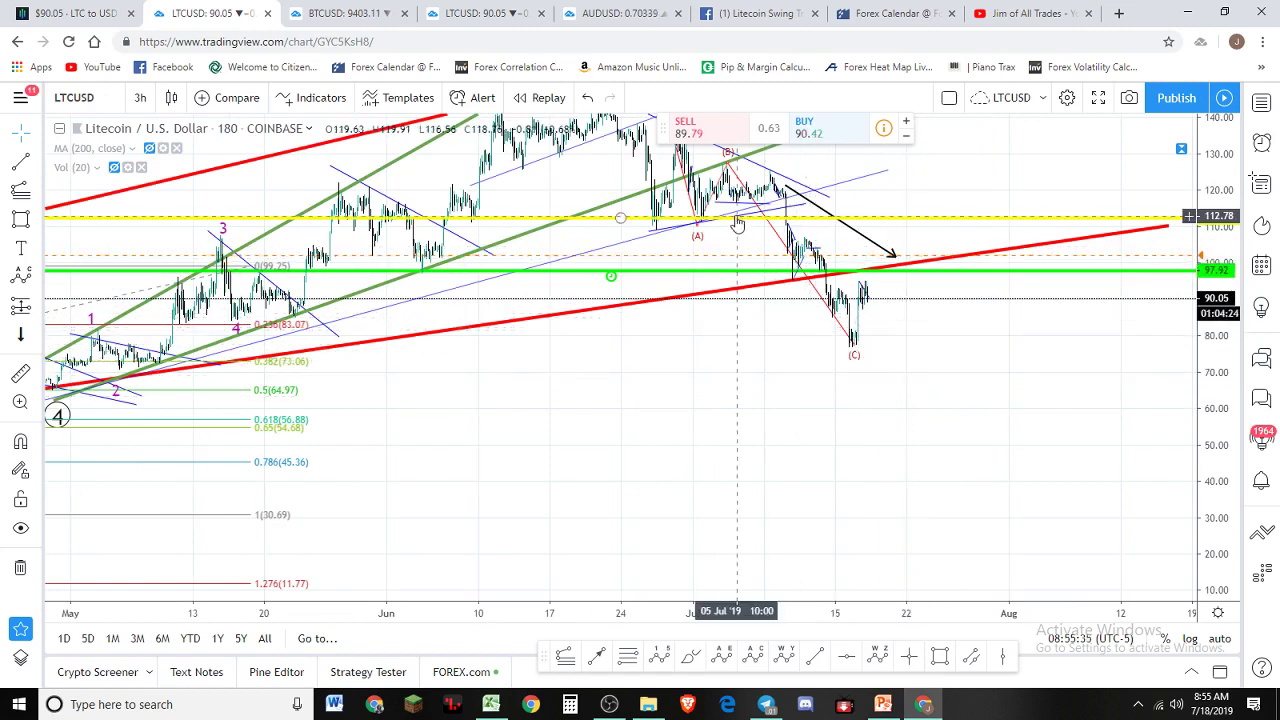
scroll(890, 335, "up", 1)
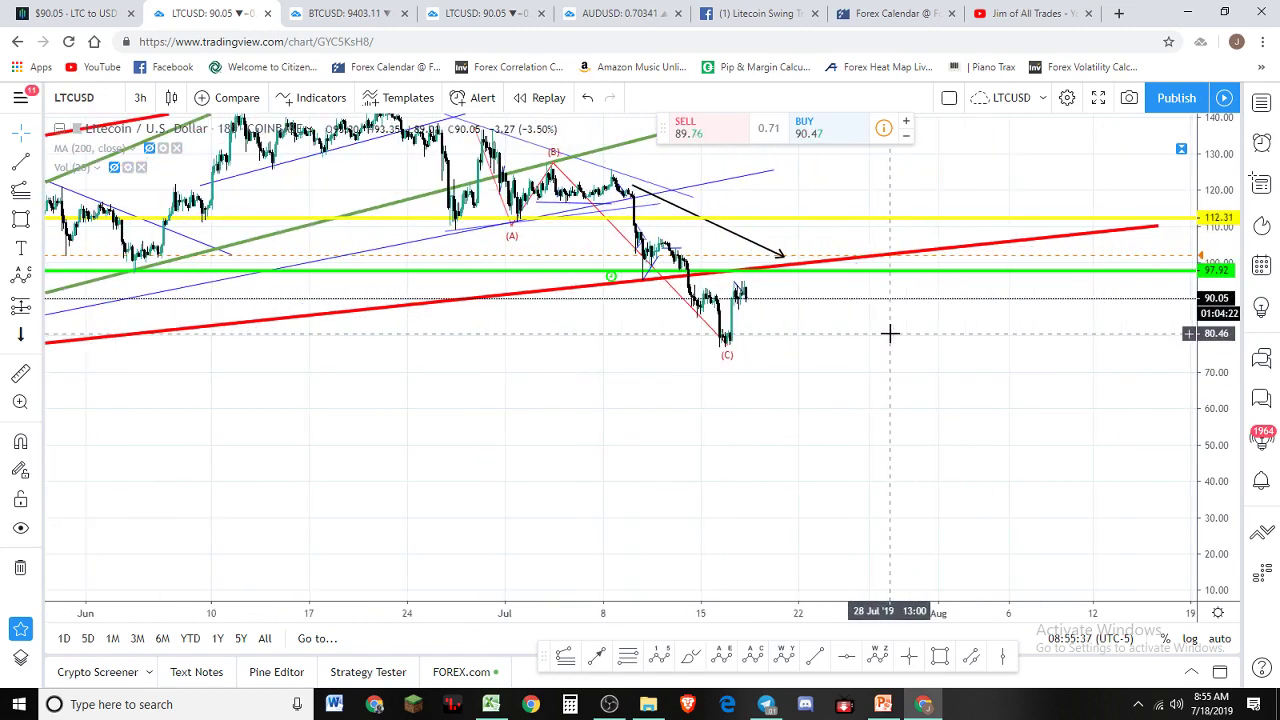
- Switch the LTCUSD chart to the 45-minute interval and fit its price scale to the visible candles
left_click(141, 98)
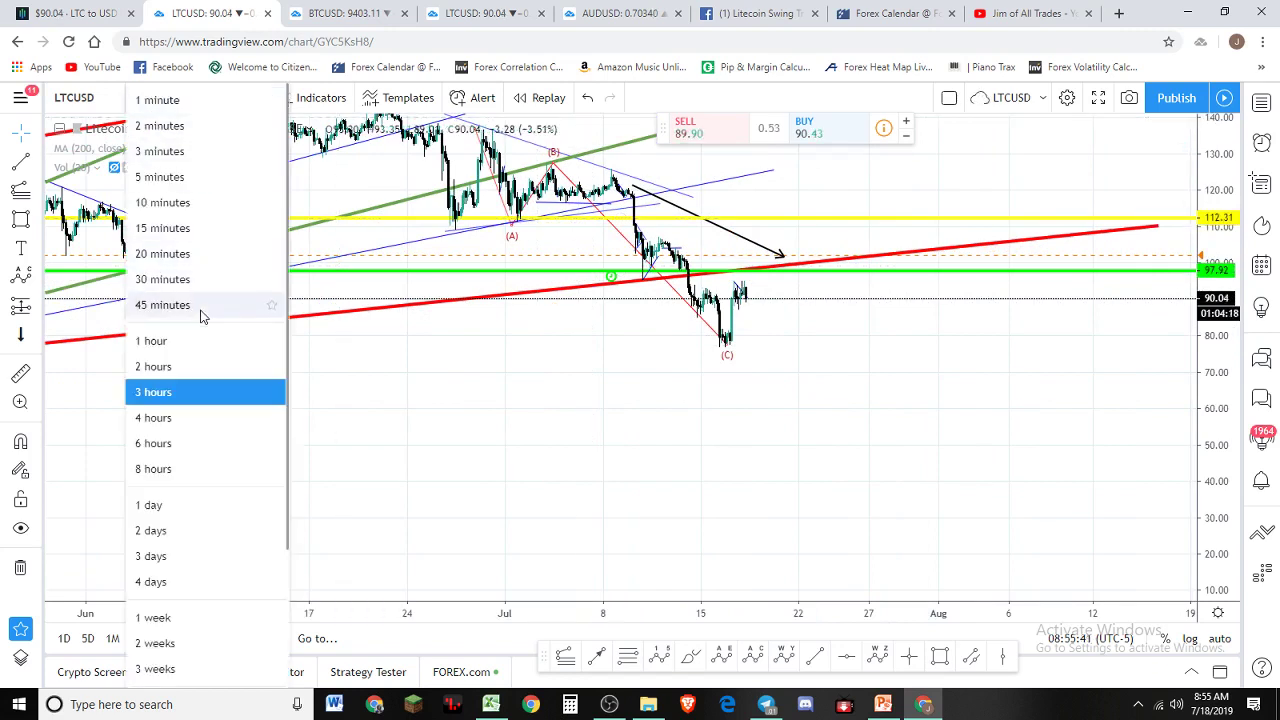
left_click(163, 305)
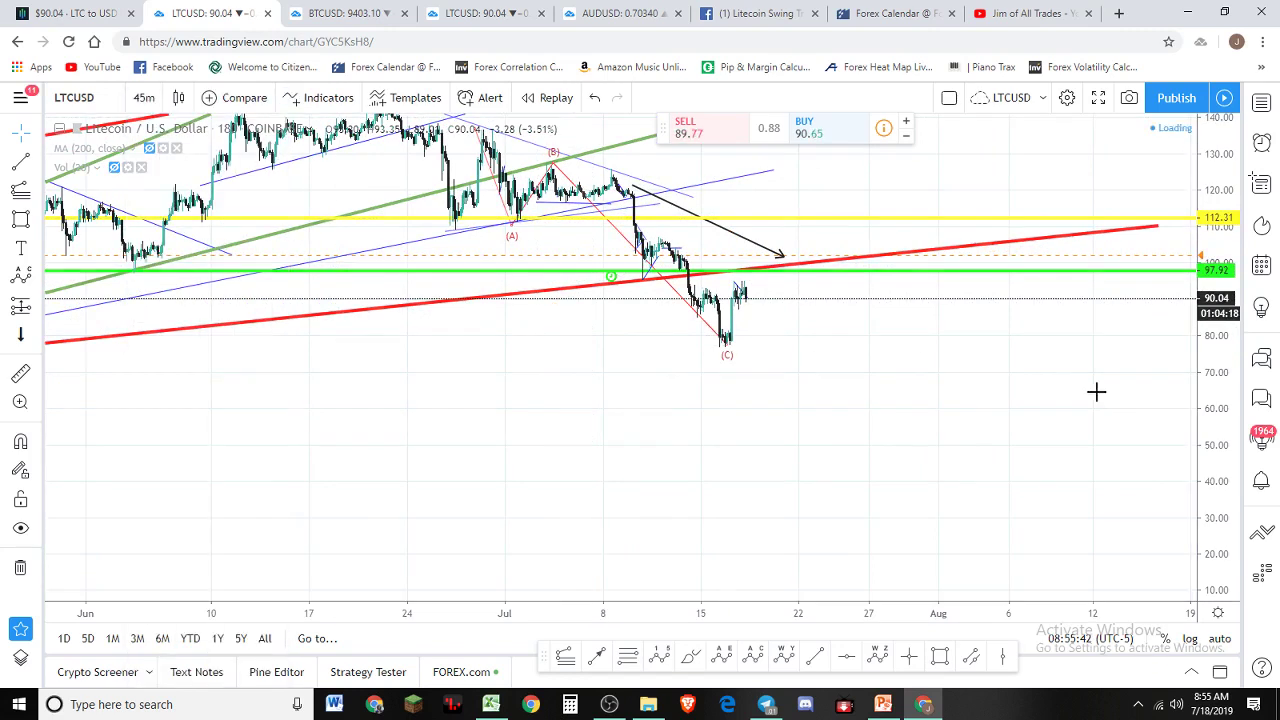
double_click(1218, 440)
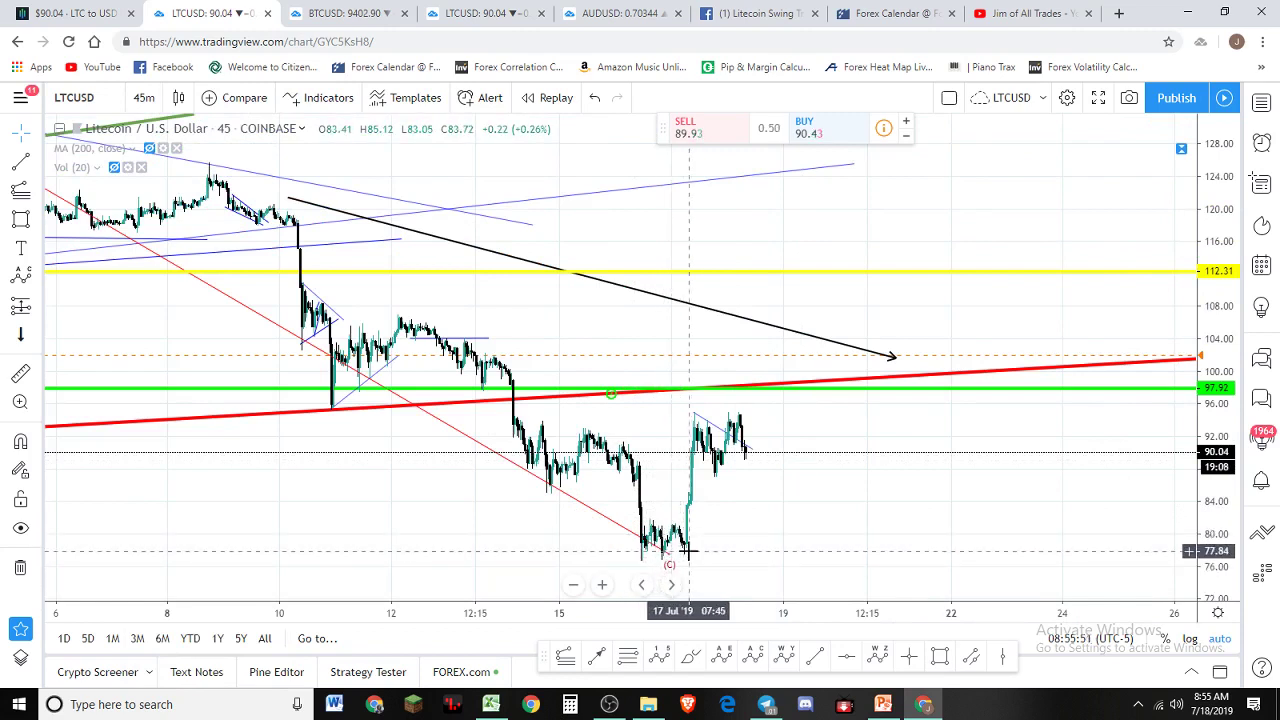
- Draw a trend-based Fibonacci extension from the wave (C) low at 77.22 to the 81.56 swing high and the 77.38 pullback
scroll(718, 512, "up", 1)
left_click_drag(728, 519, 835, 430)
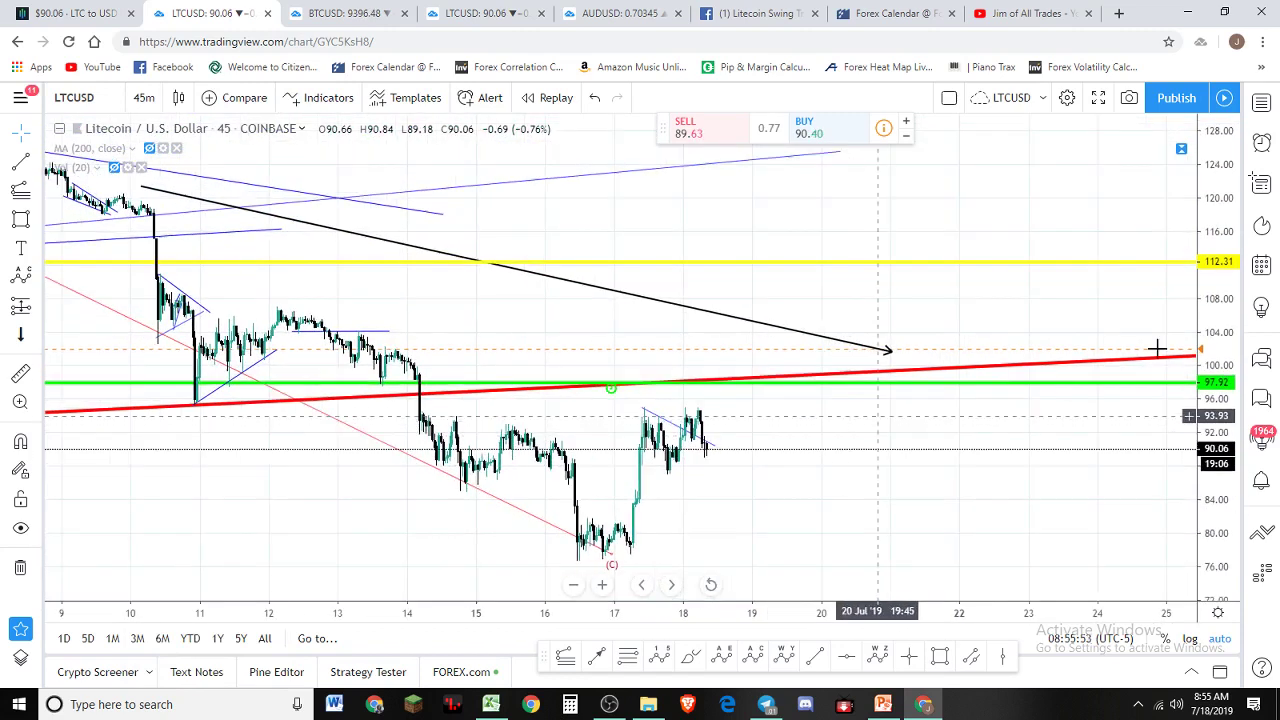
left_click_drag(1232, 303, 1029, 434)
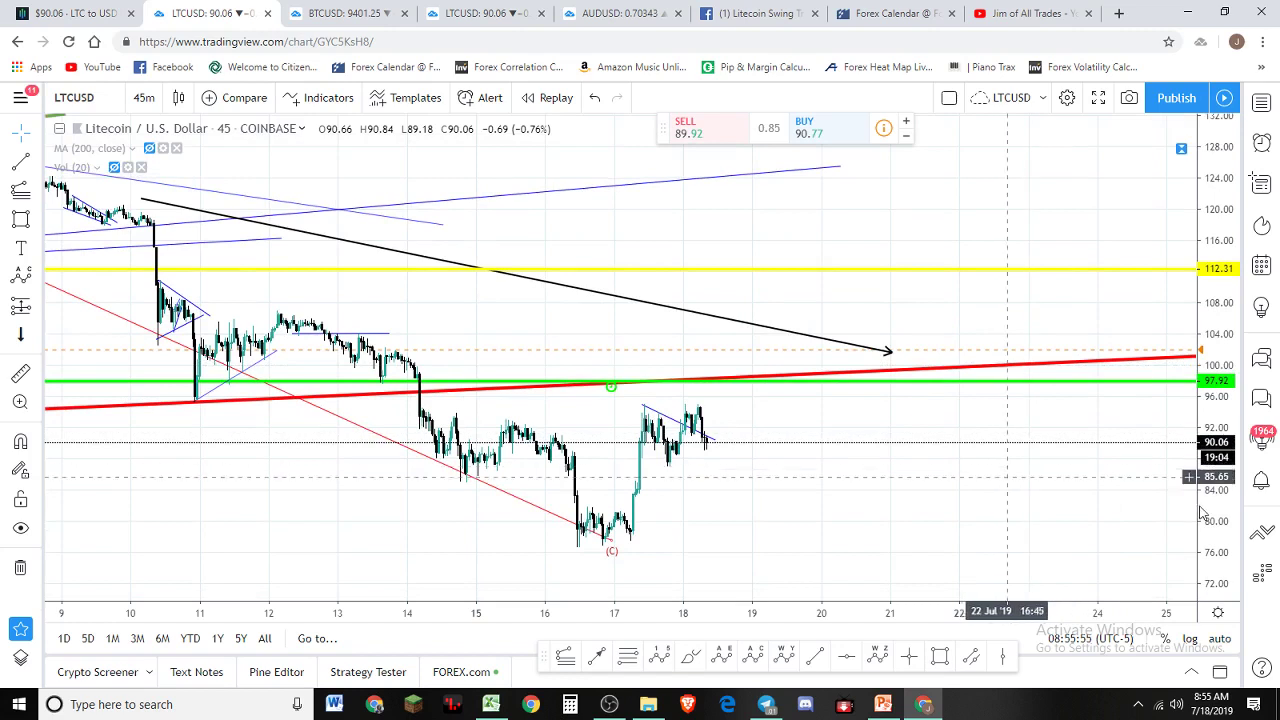
left_click_drag(1150, 505, 1098, 533)
left_click_drag(590, 598, 670, 410)
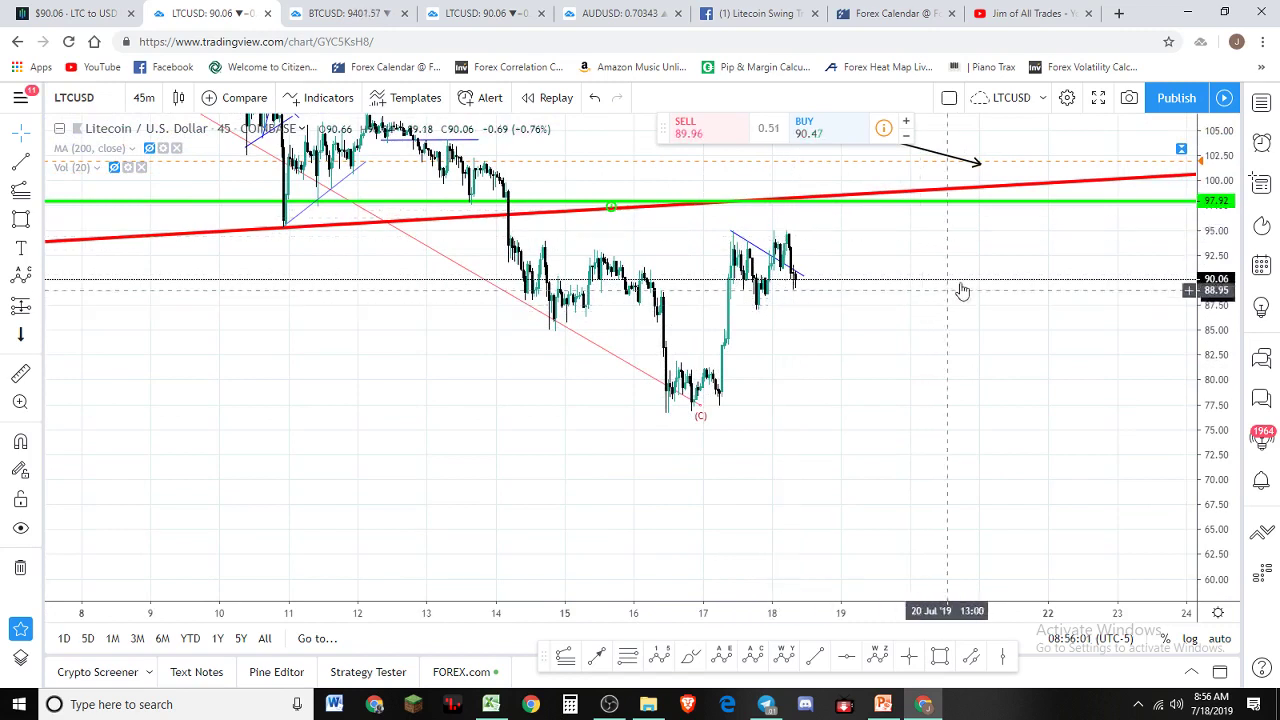
left_click_drag(958, 298, 894, 369)
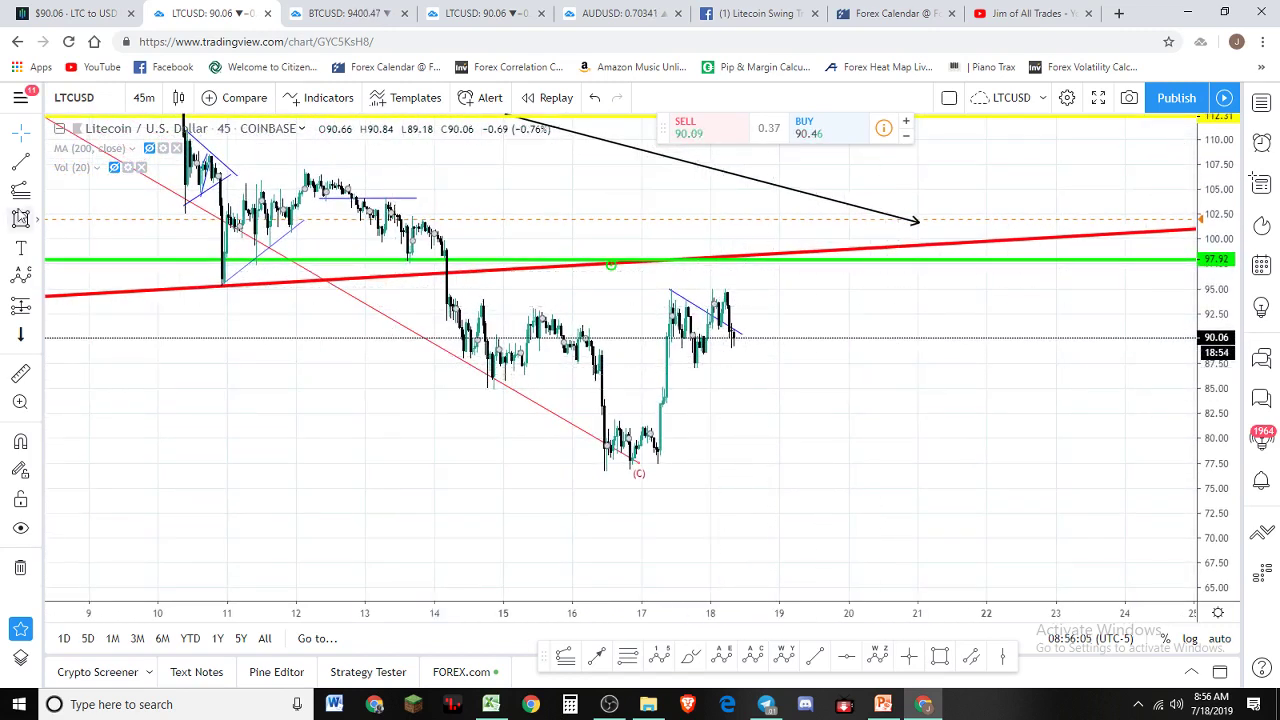
left_click(21, 193)
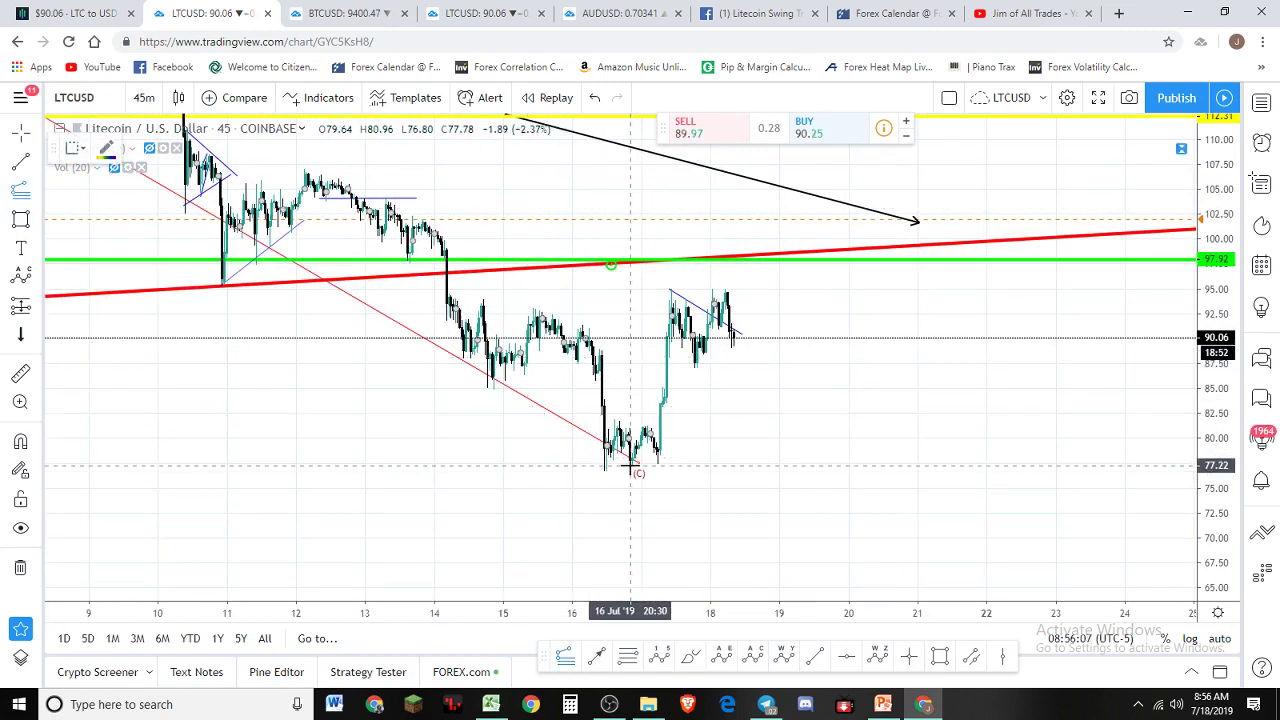
left_click(643, 423)
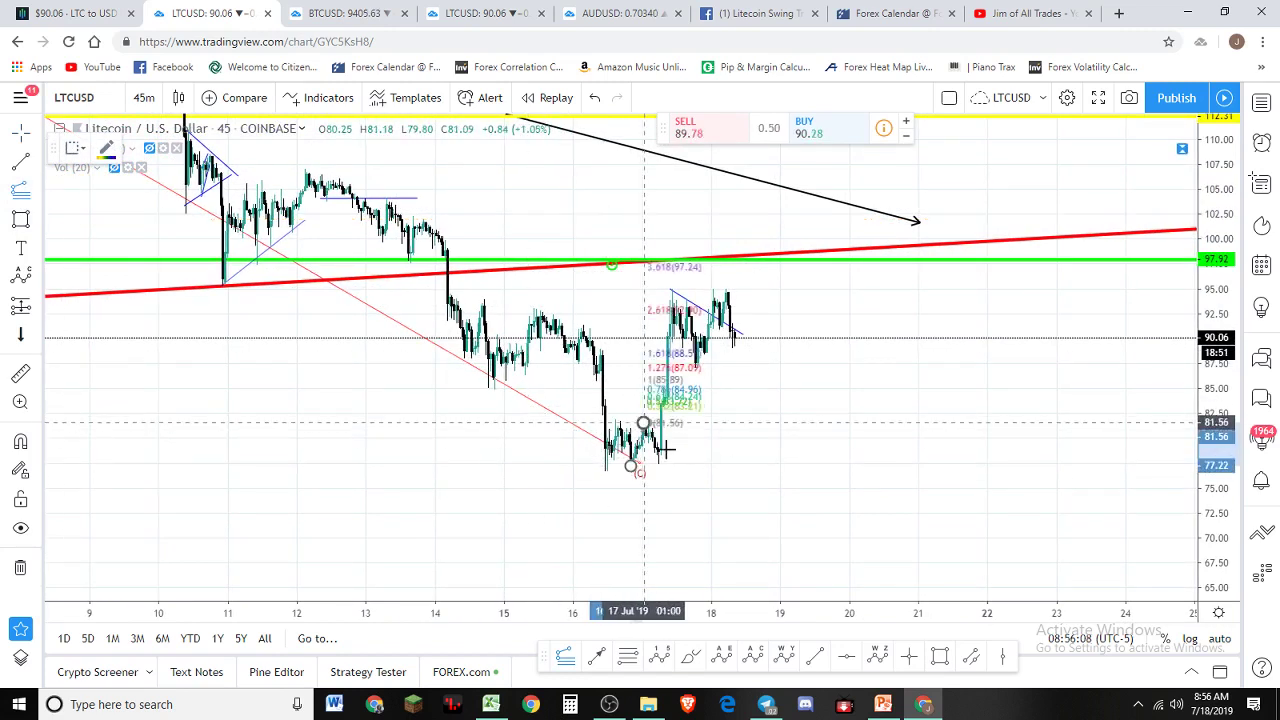
left_click(774, 464)
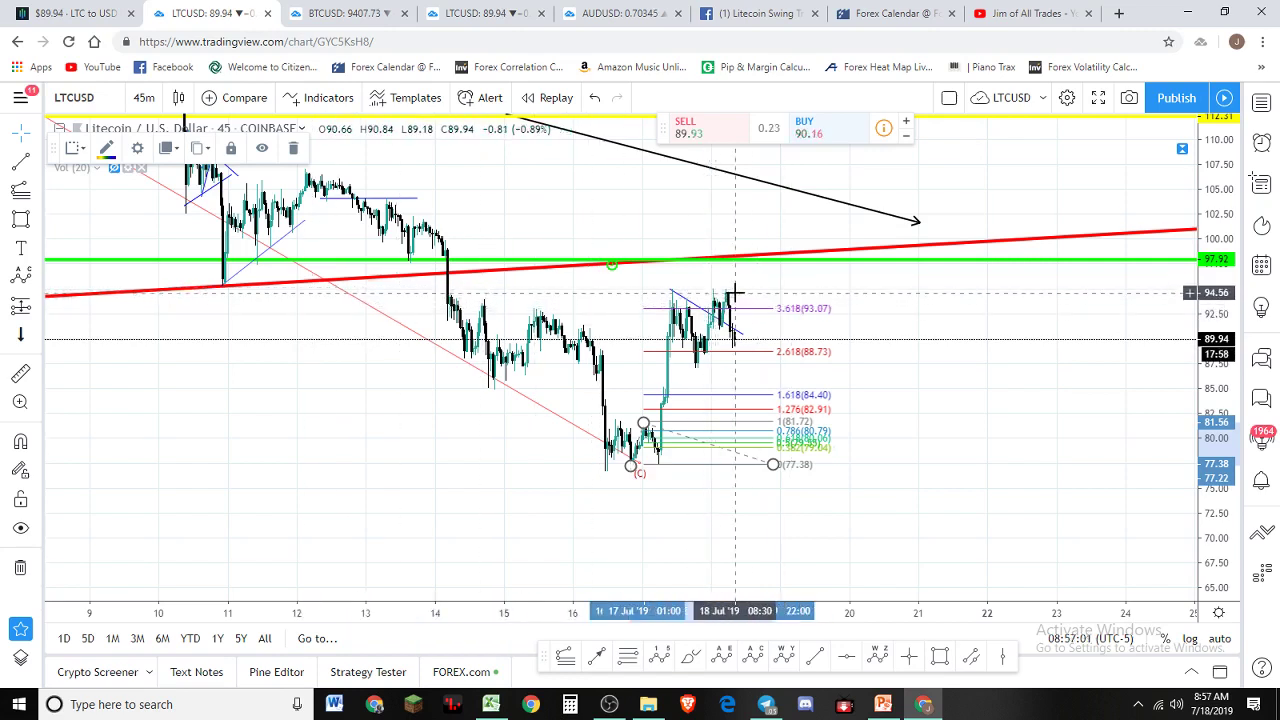
- Set the LTCUSD chart interval to 15 minutes
left_click(142, 100)
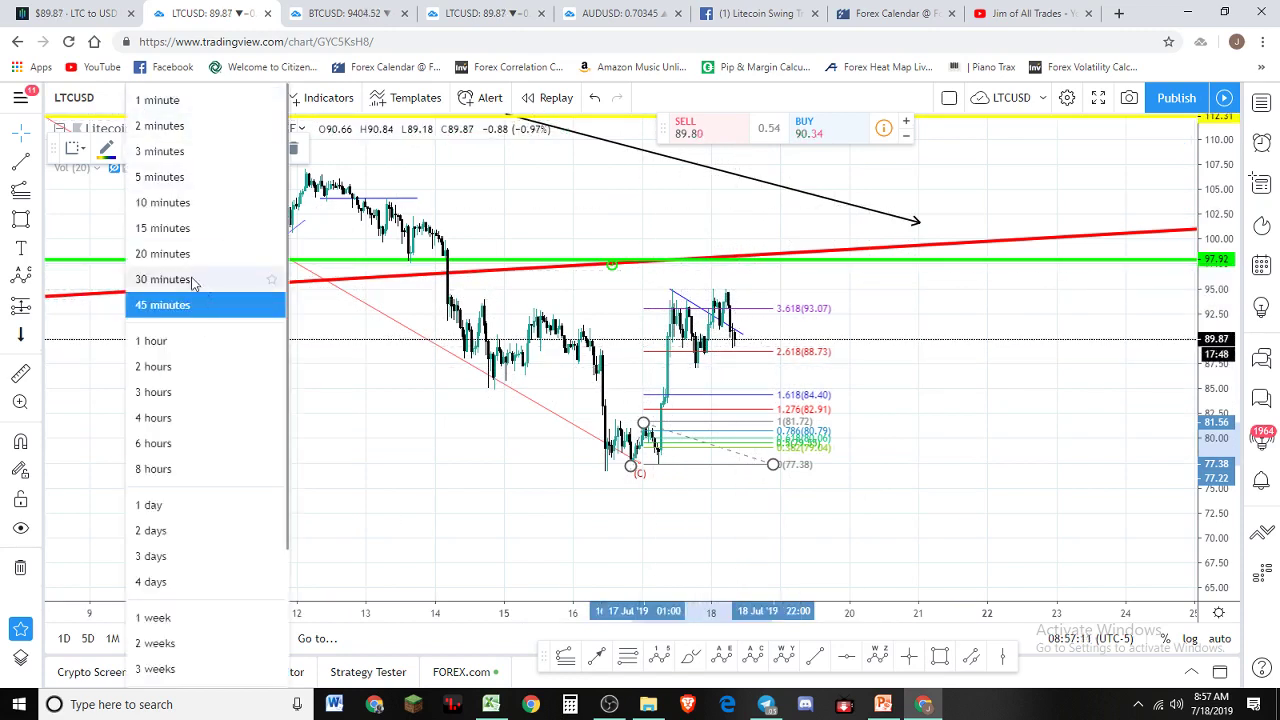
left_click(165, 228)
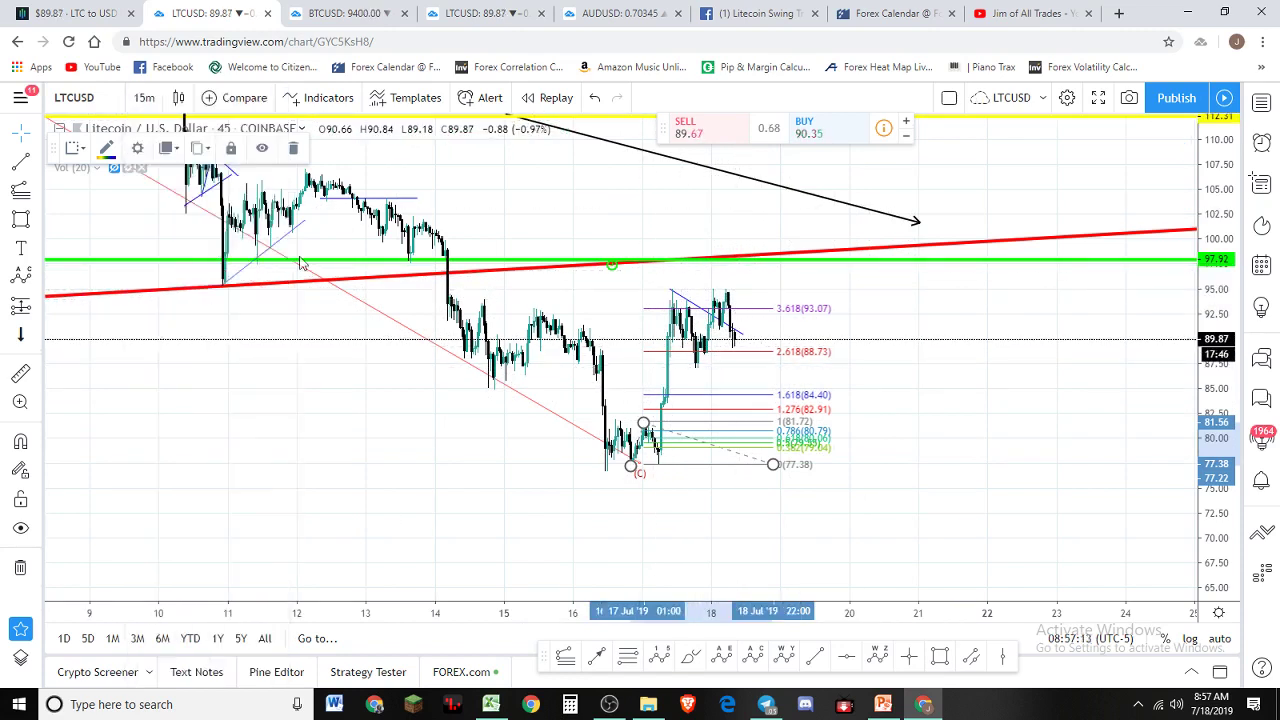
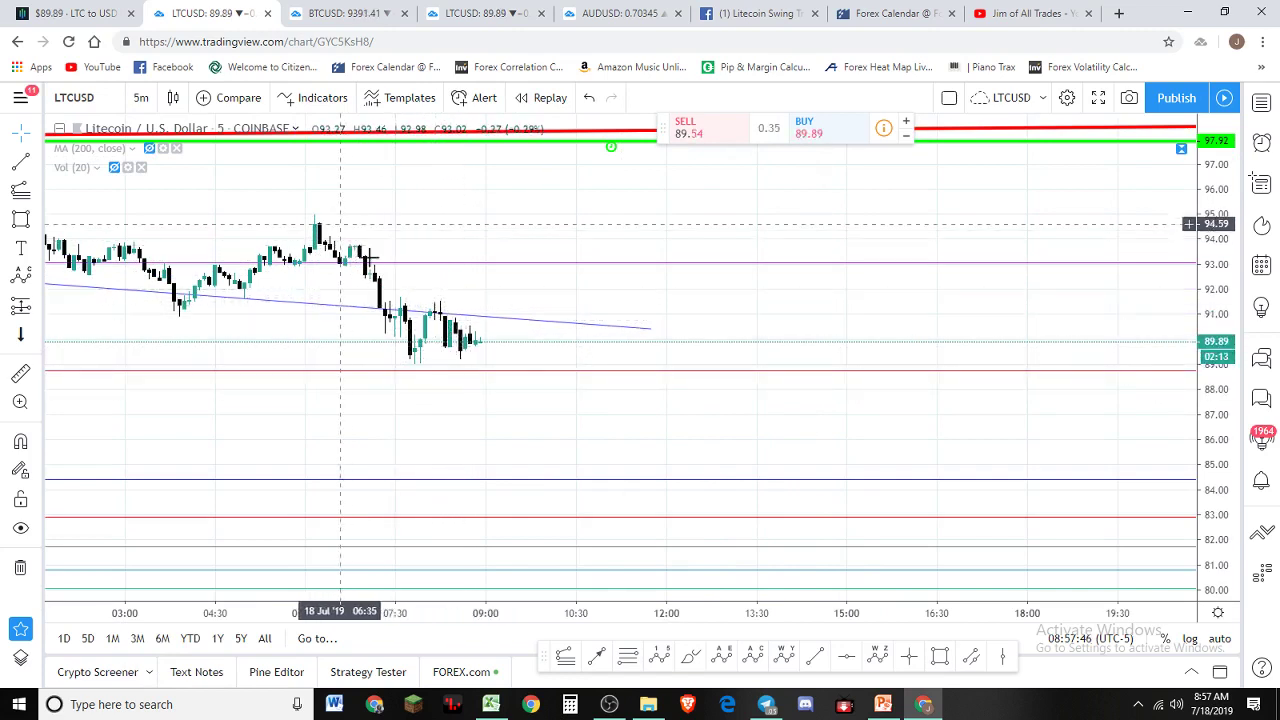
- Draw an ABC correction on the 5-minute LTCUSD chart from the 94.89 high to (A) 87.70, (B) 92.01 and (C) 84.41
left_click_drag(470, 383, 726, 249)
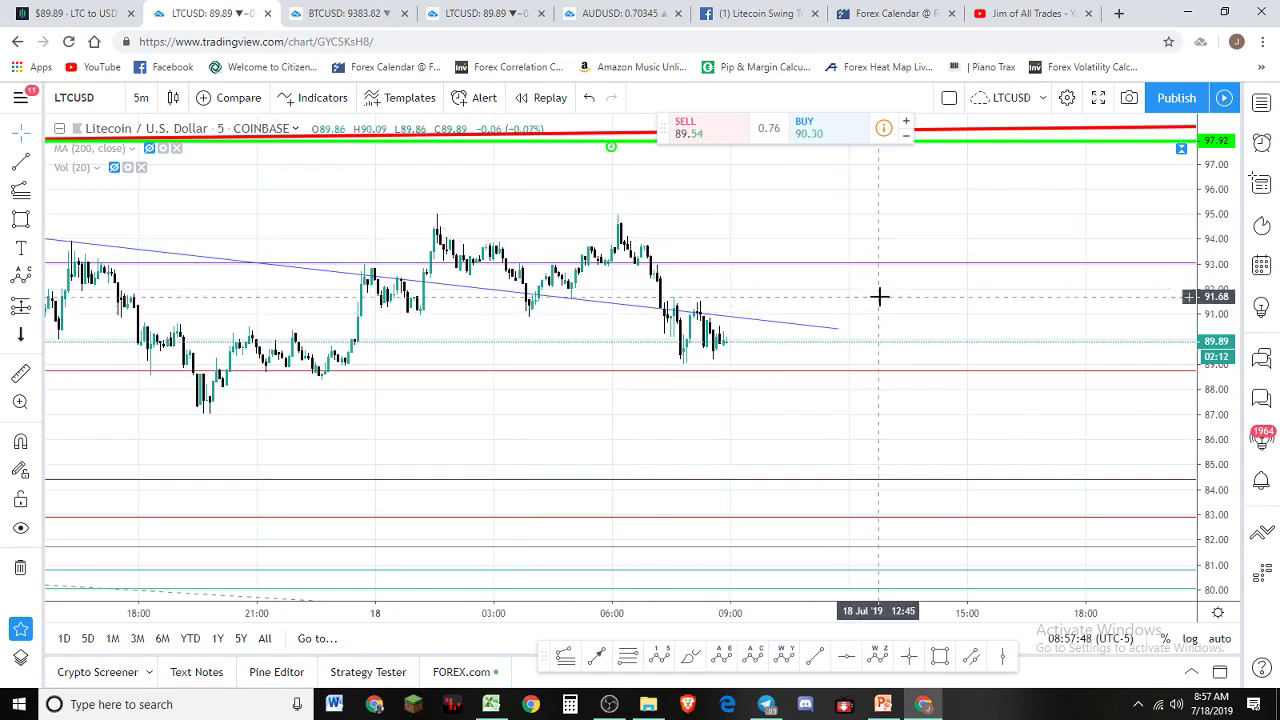
left_click_drag(880, 294, 627, 281)
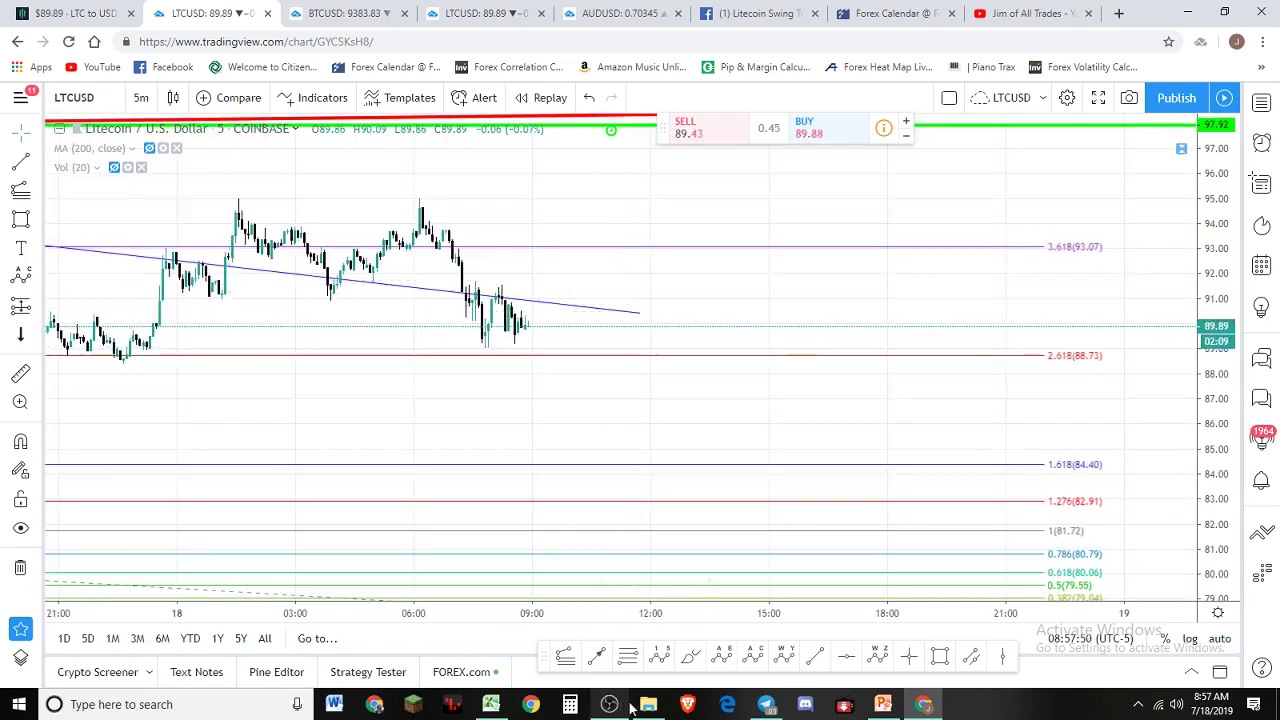
left_click(754, 654)
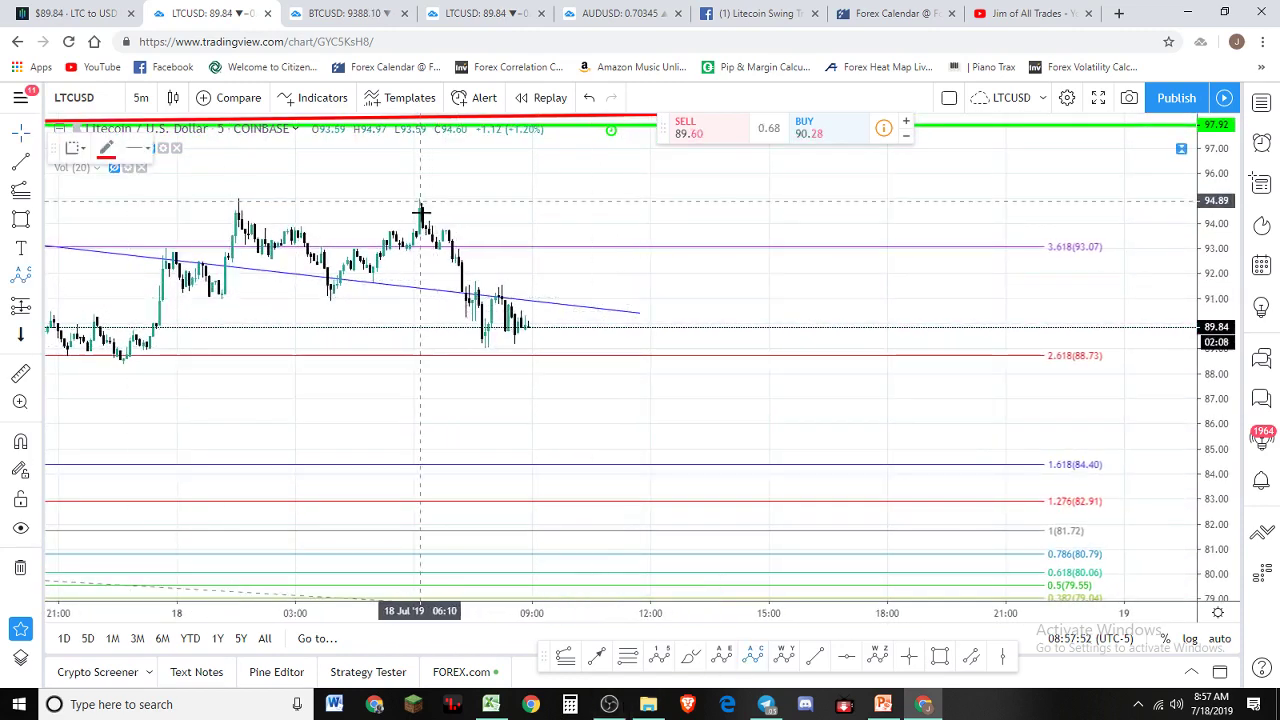
left_click_drag(421, 206, 514, 343)
left_click(529, 378)
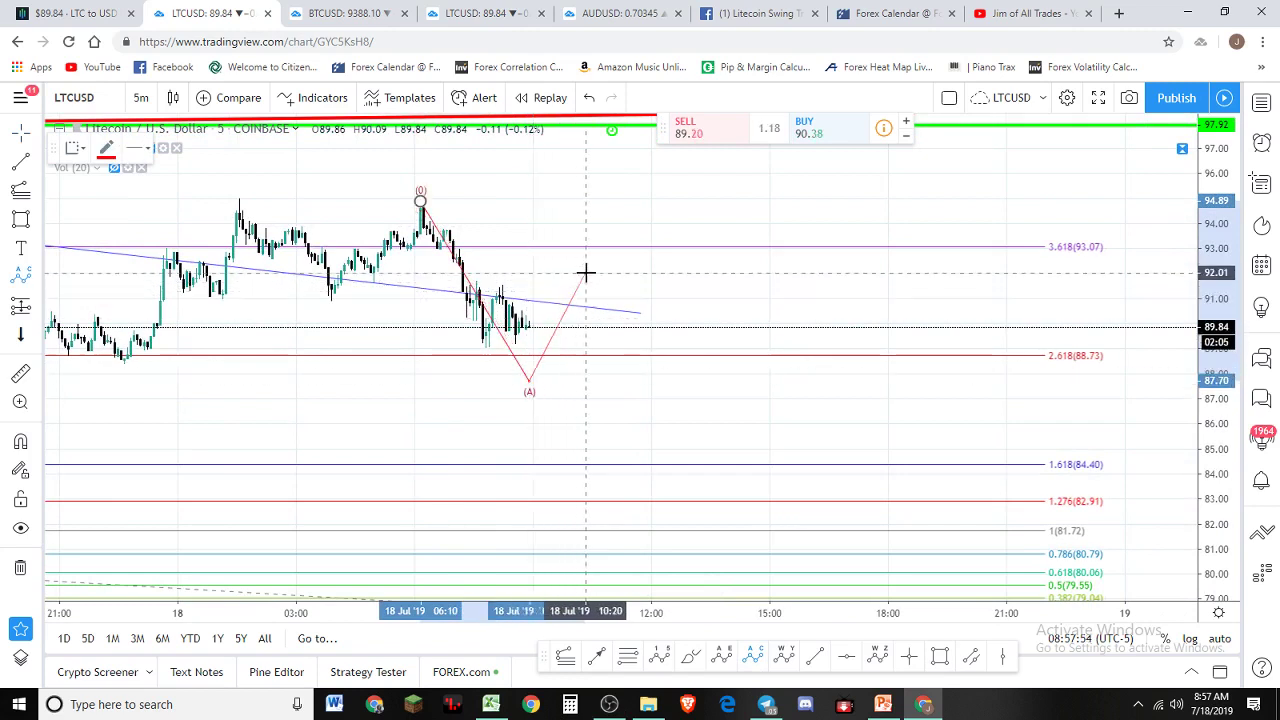
left_click(587, 273)
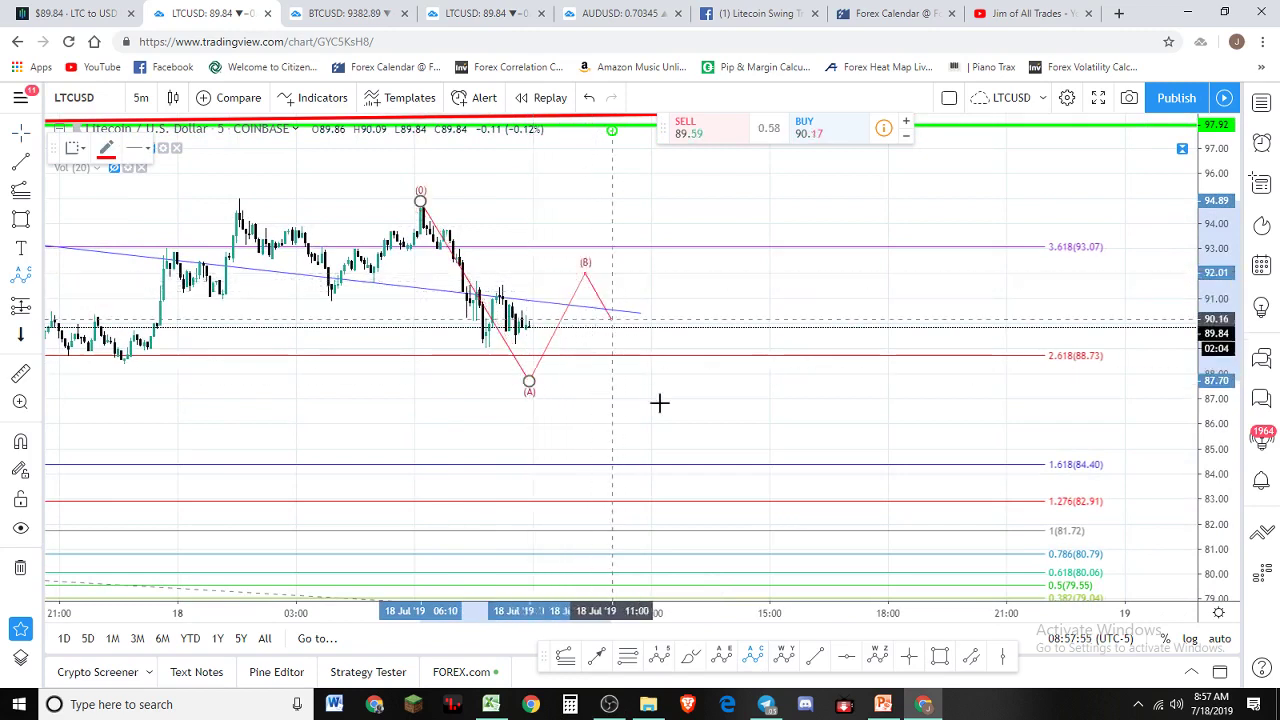
left_click(700, 463)
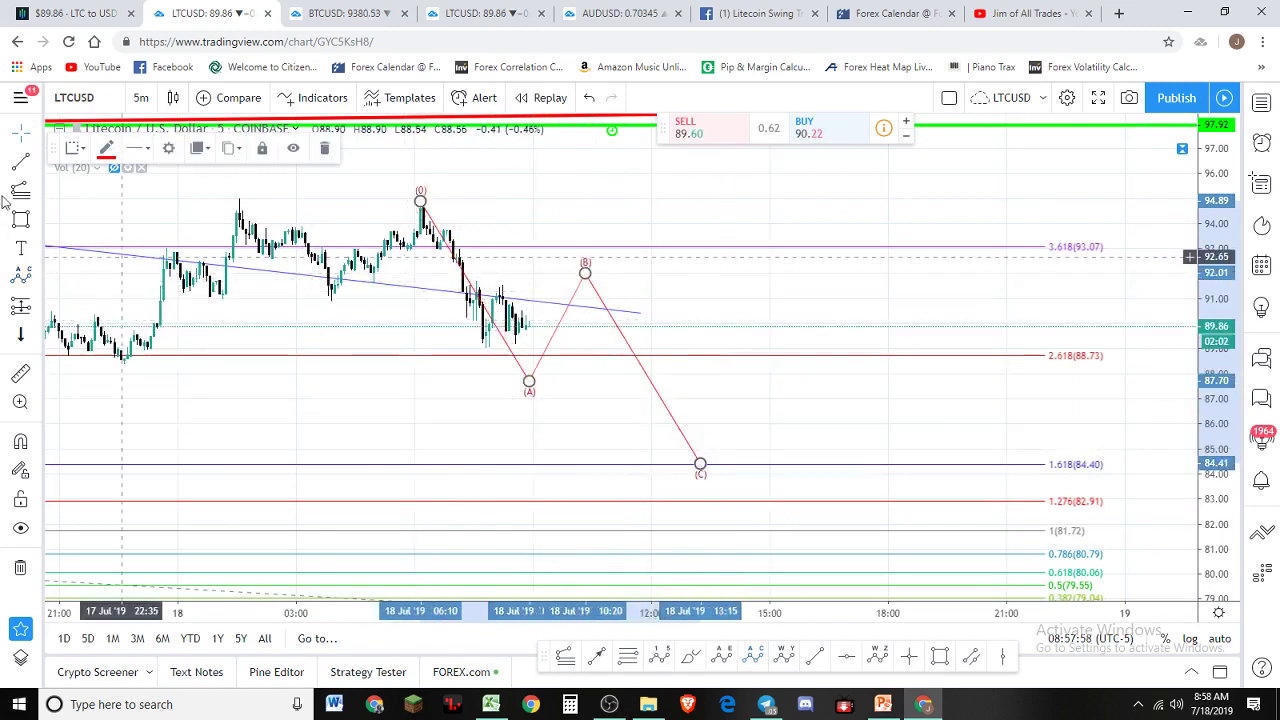
- Draw a trend-based Fibonacci extension from the 95.02 high to 87.61 near wave (A) and back up to 92.01 at wave (B)'s level
left_click(410, 198)
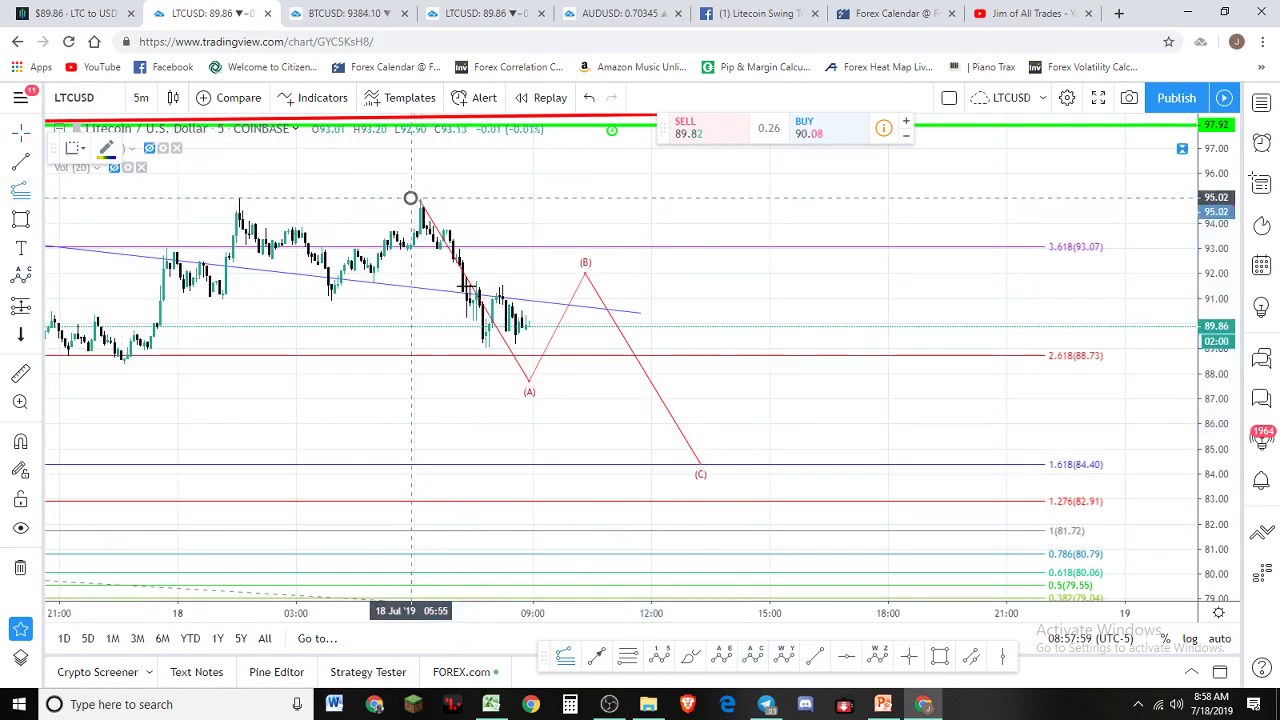
left_click(514, 383)
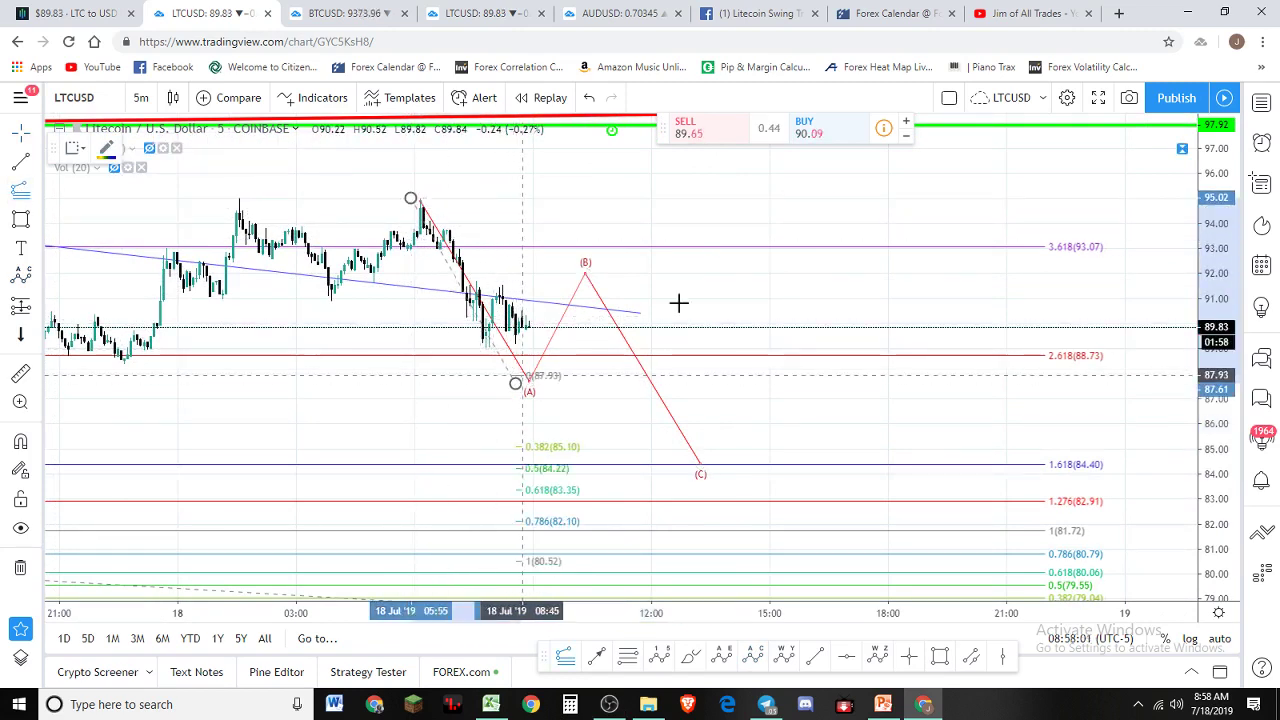
left_click(725, 273)
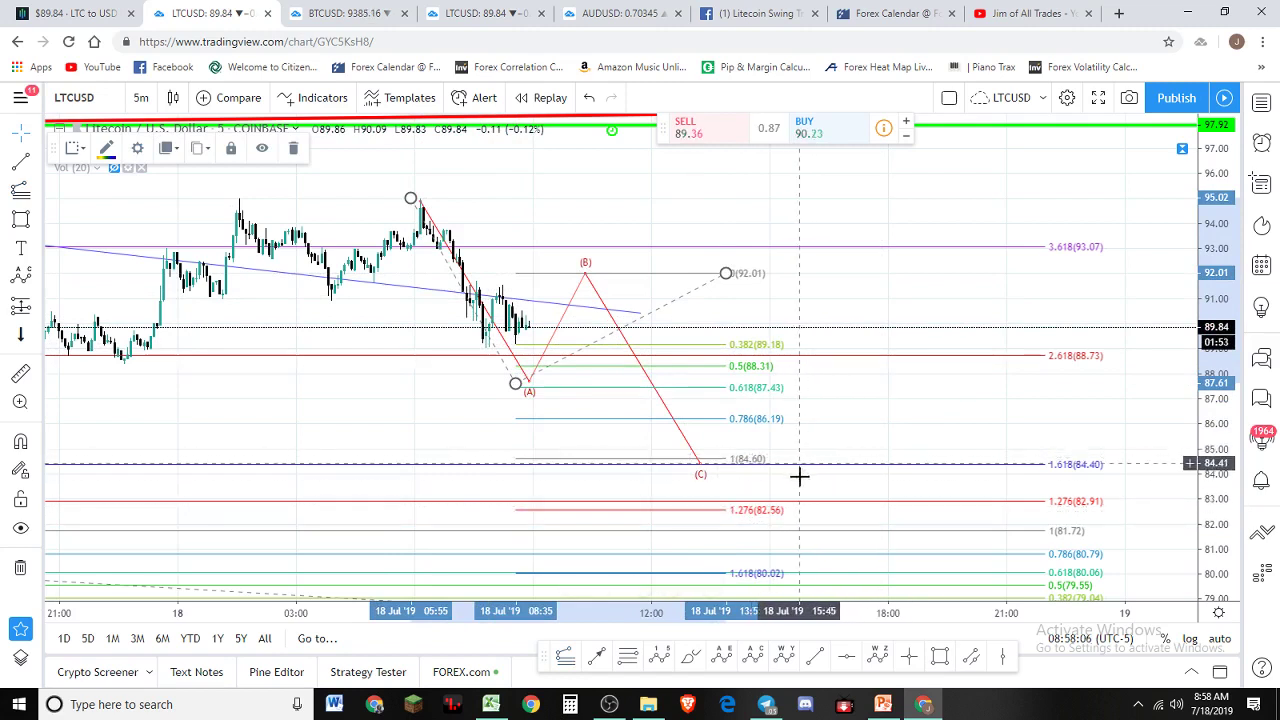
- Reposition the ABC correction's points to (A) 87.83, (B) 92.08 and (C) 84.28, moving (B) and (C) out in time
scroll(810, 483, "down", 2)
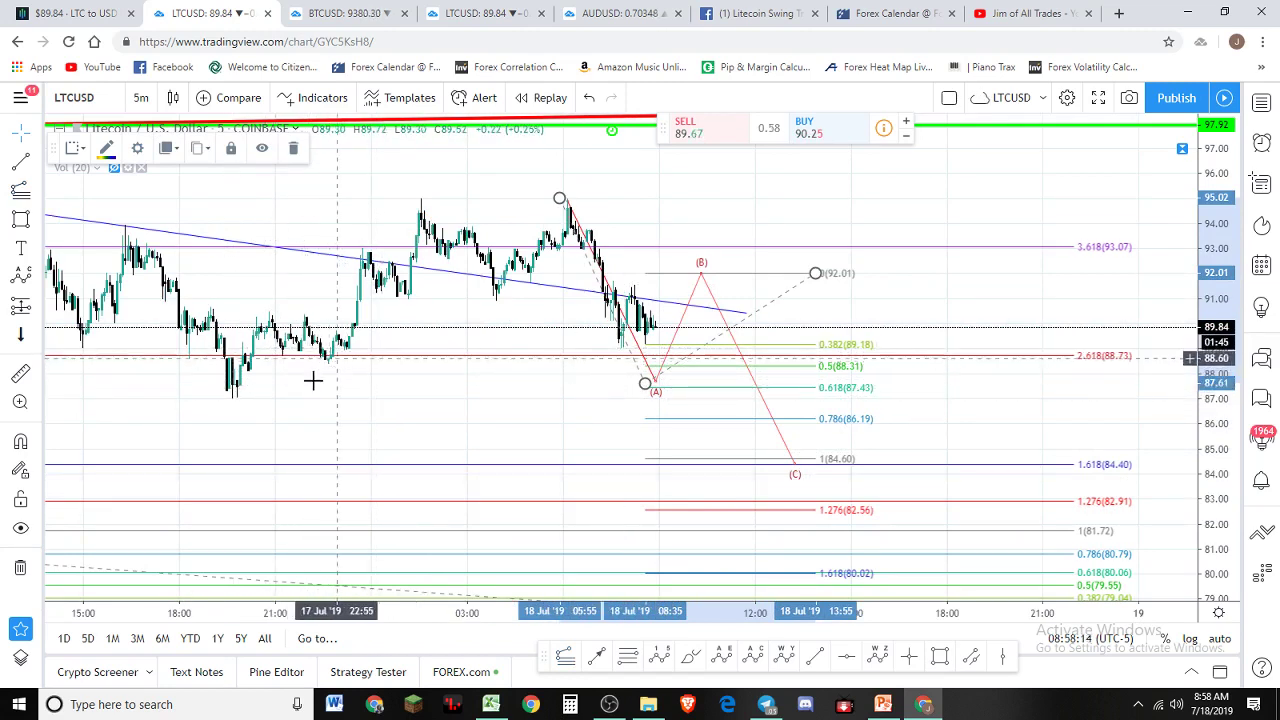
left_click(659, 390)
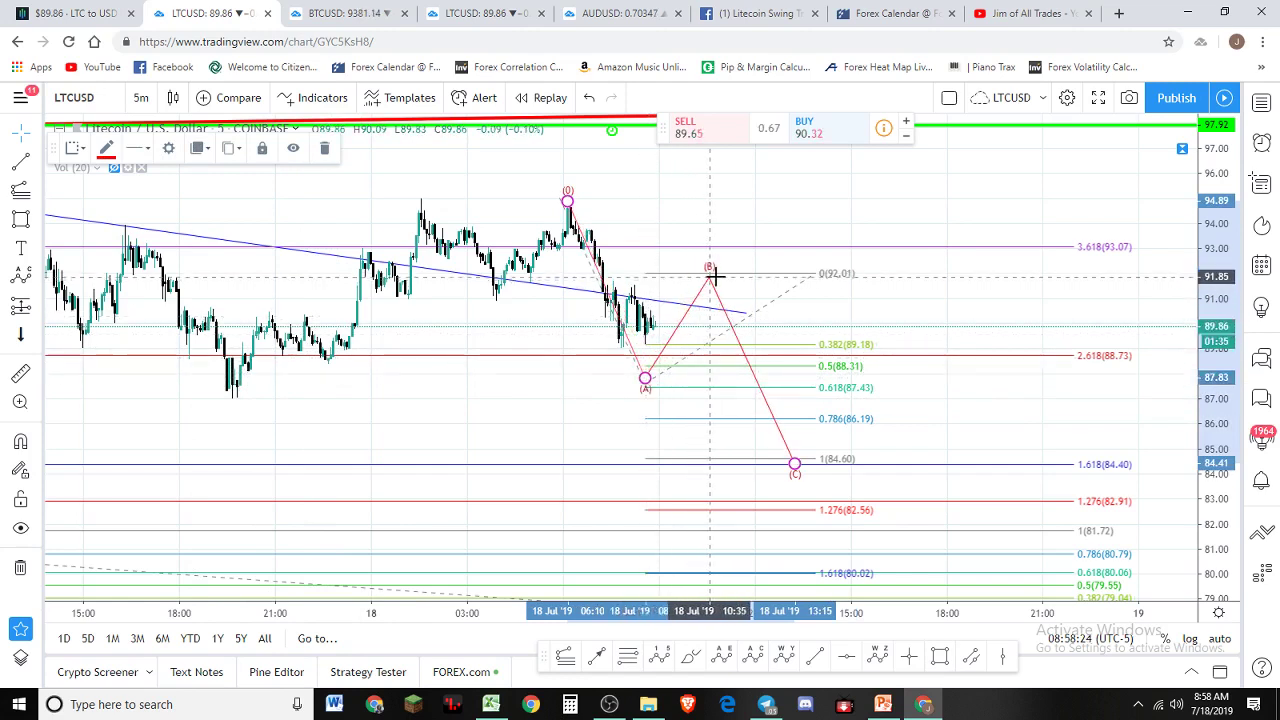
left_click_drag(726, 271, 728, 267)
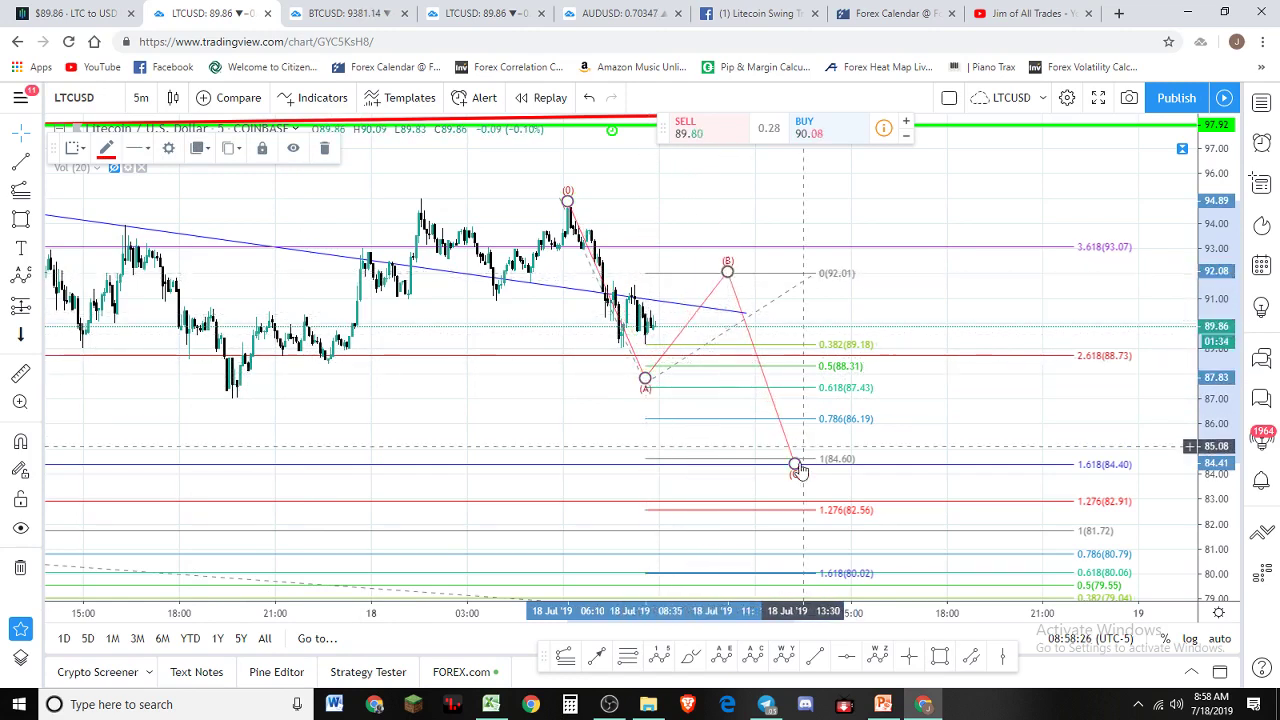
left_click_drag(794, 463, 873, 467)
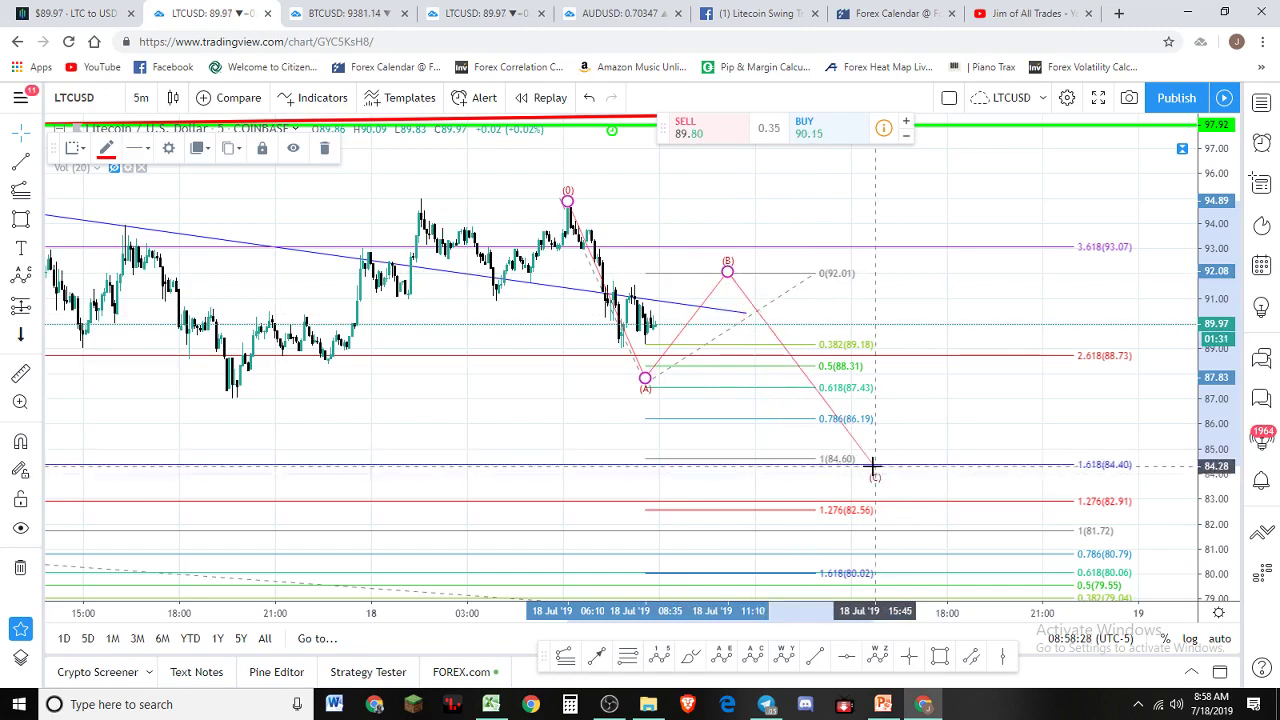
- Check wave (B) against a temporary Fibonacci retracement from the 95.02 high to 87.84 at wave (A), and delete the retracement
left_click_drag(986, 394, 957, 323)
scroll(952, 338, "down", 1)
scroll(952, 338, "down", 1)
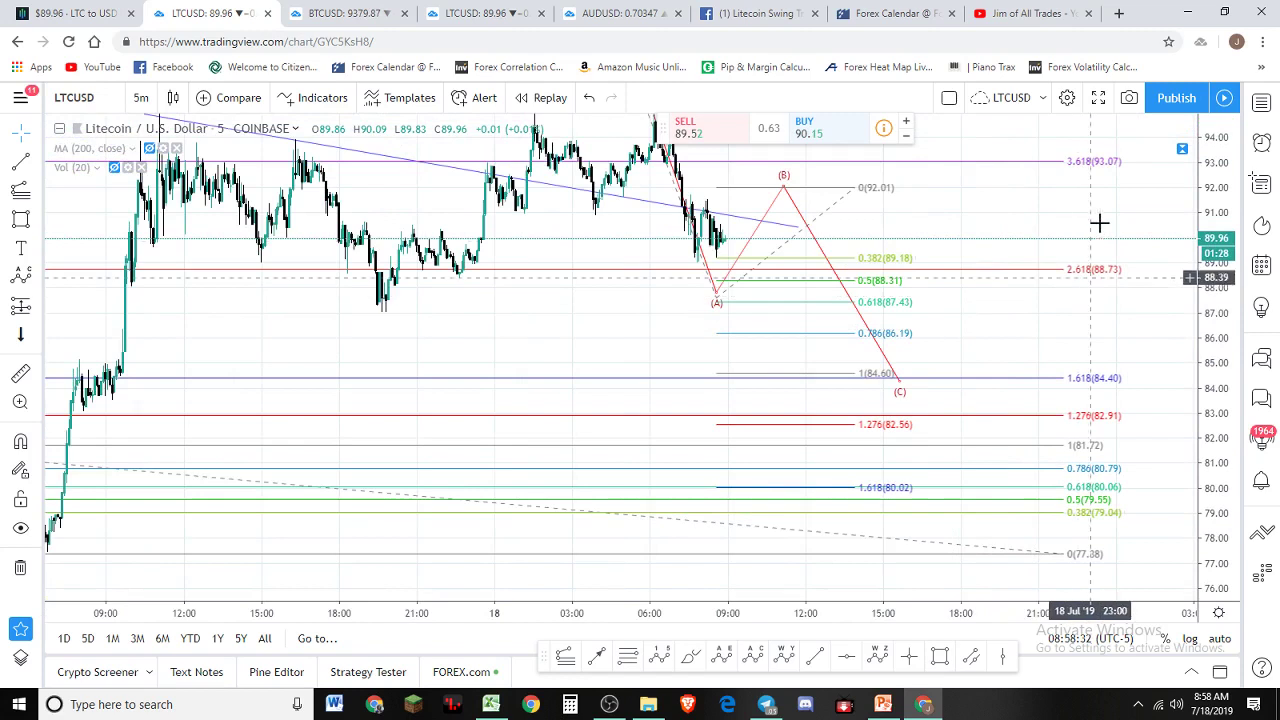
left_click_drag(1097, 218, 1054, 254)
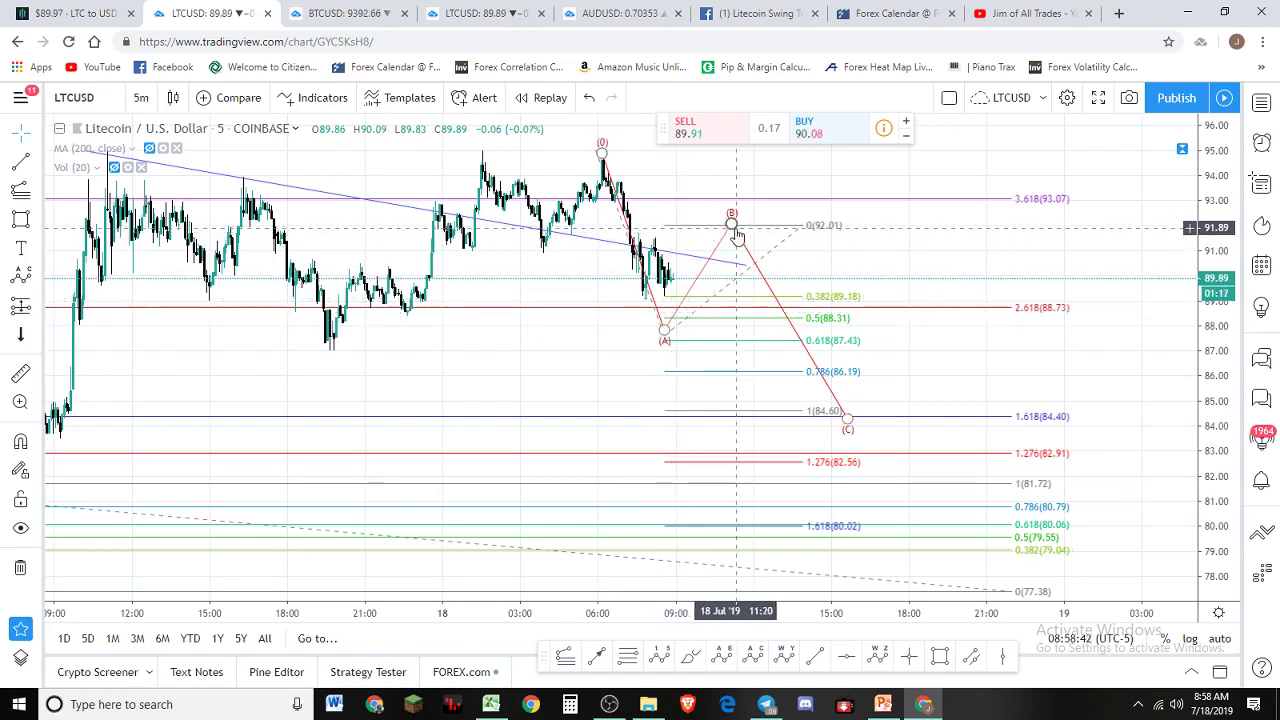
left_click(733, 228)
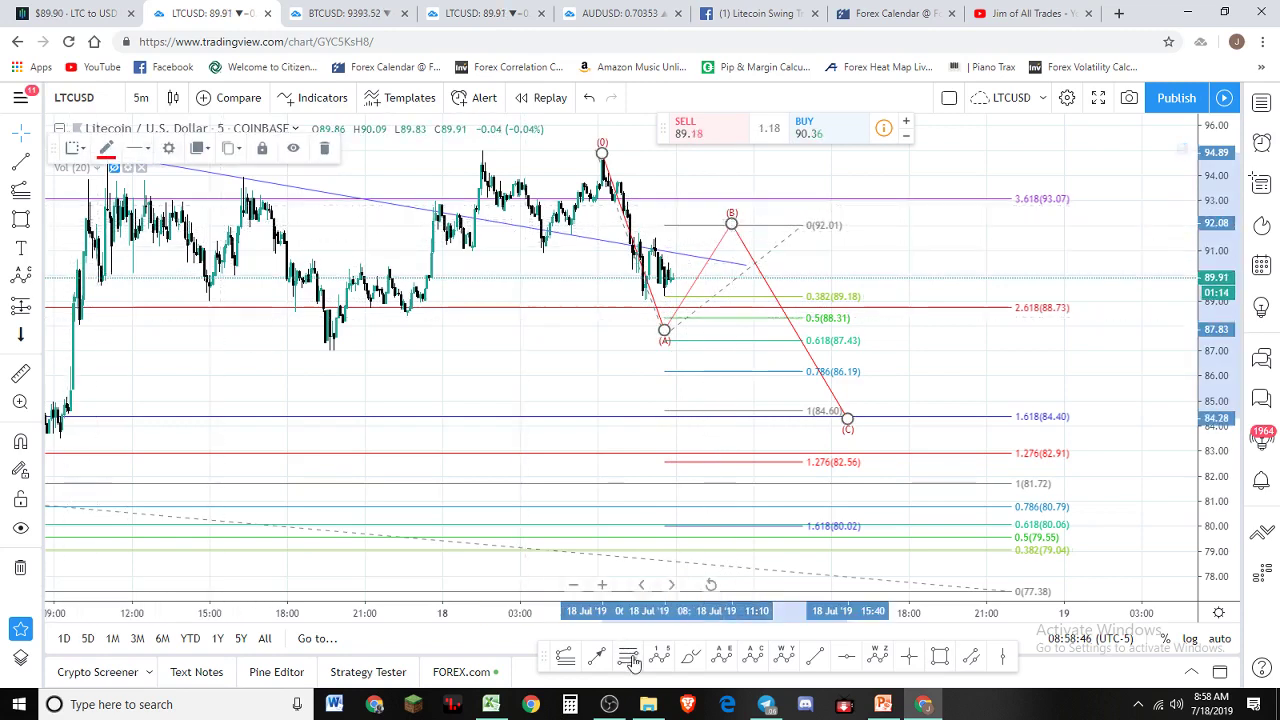
left_click(651, 200)
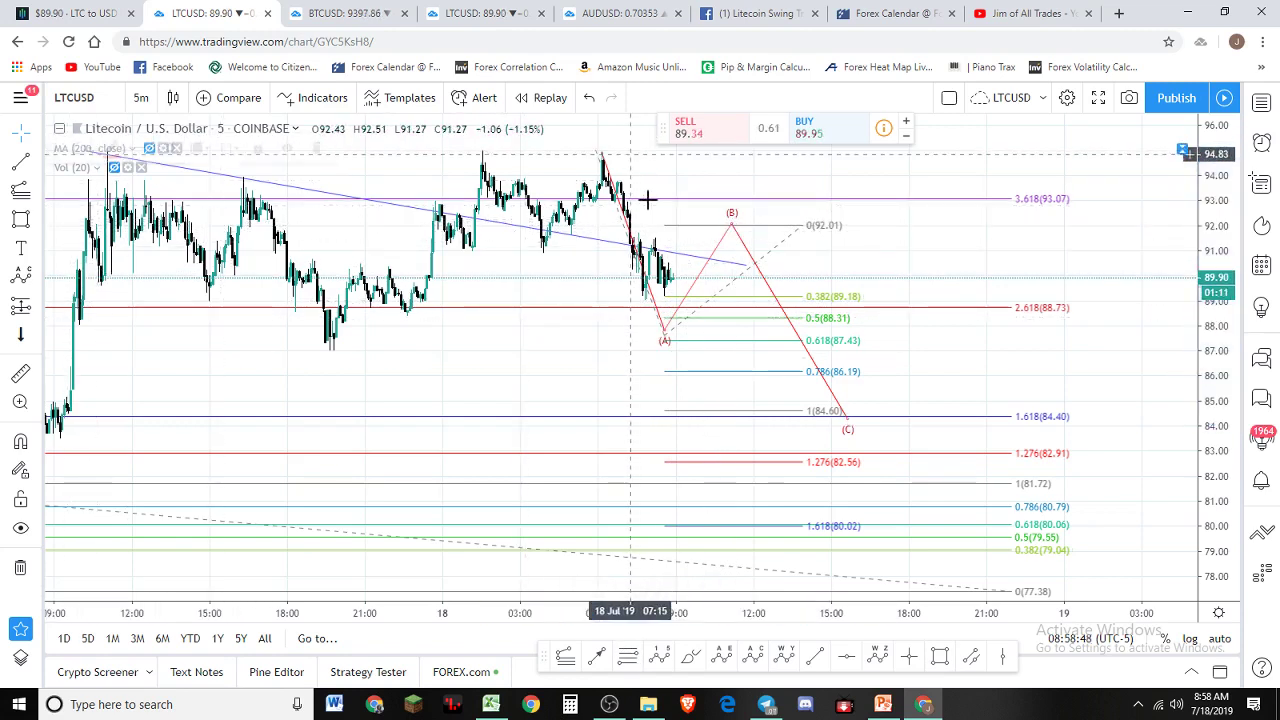
left_click(628, 656)
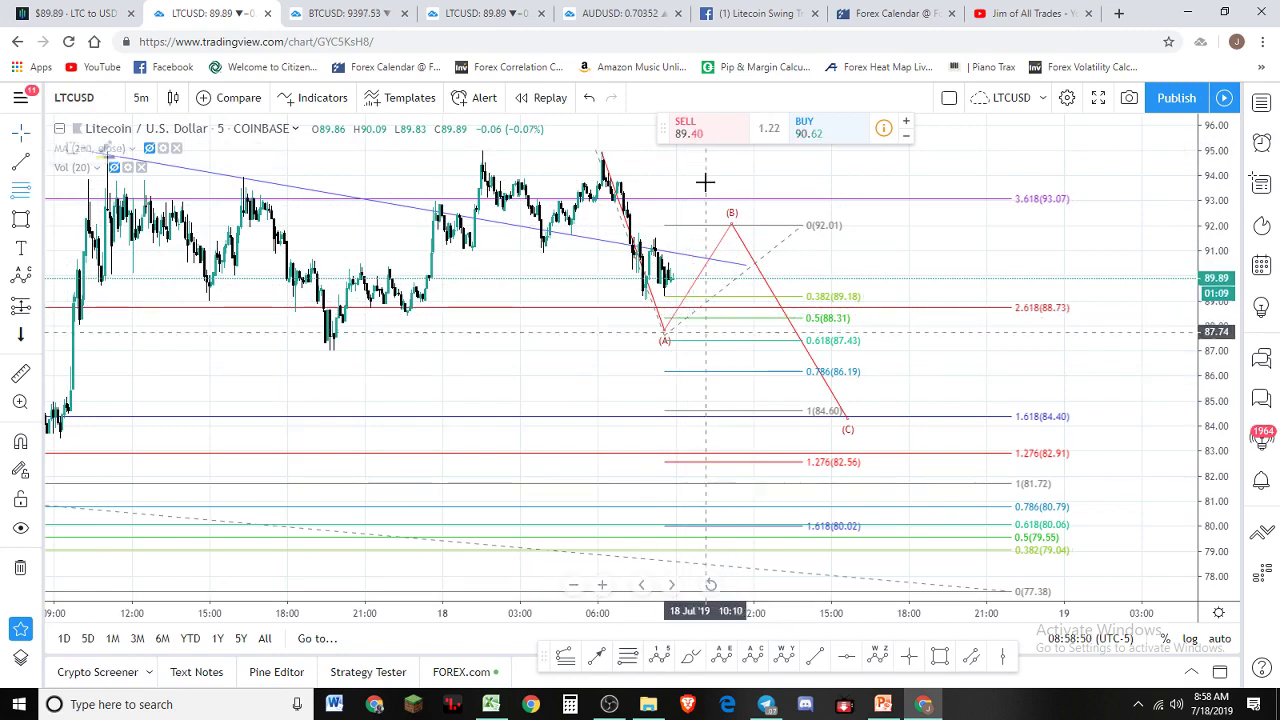
left_click(666, 150)
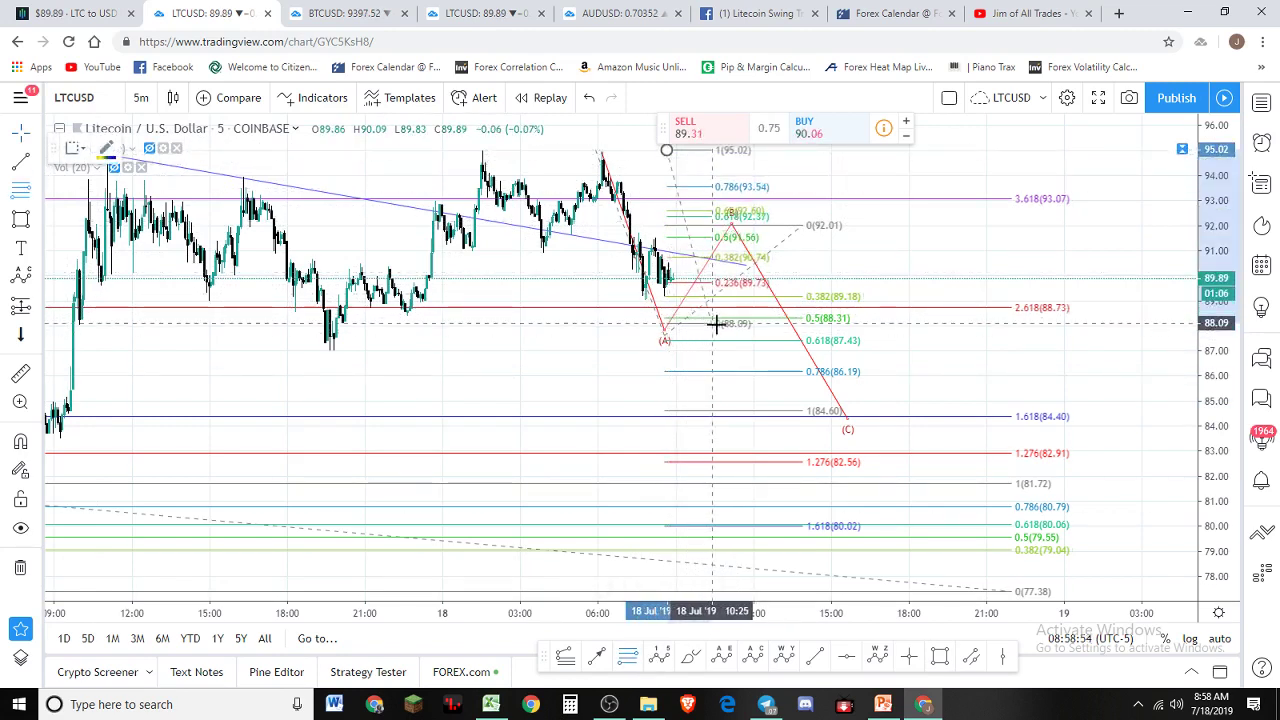
left_click(734, 330)
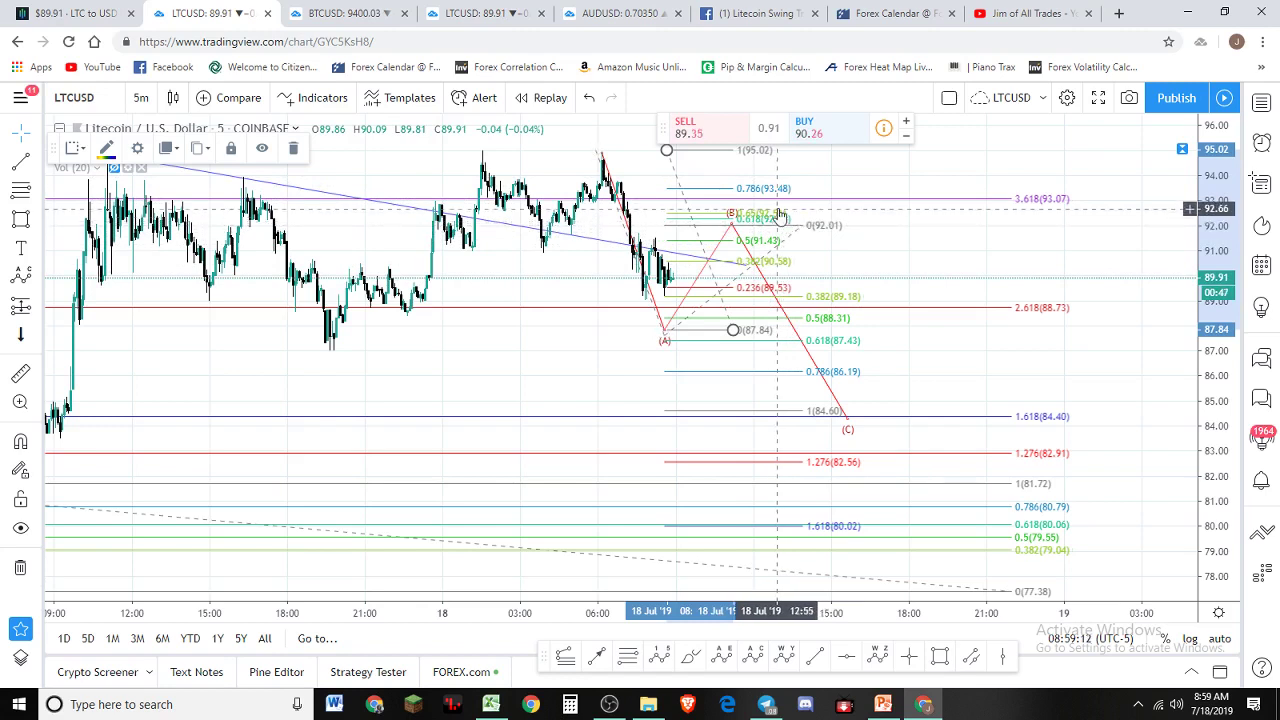
key("Delete")
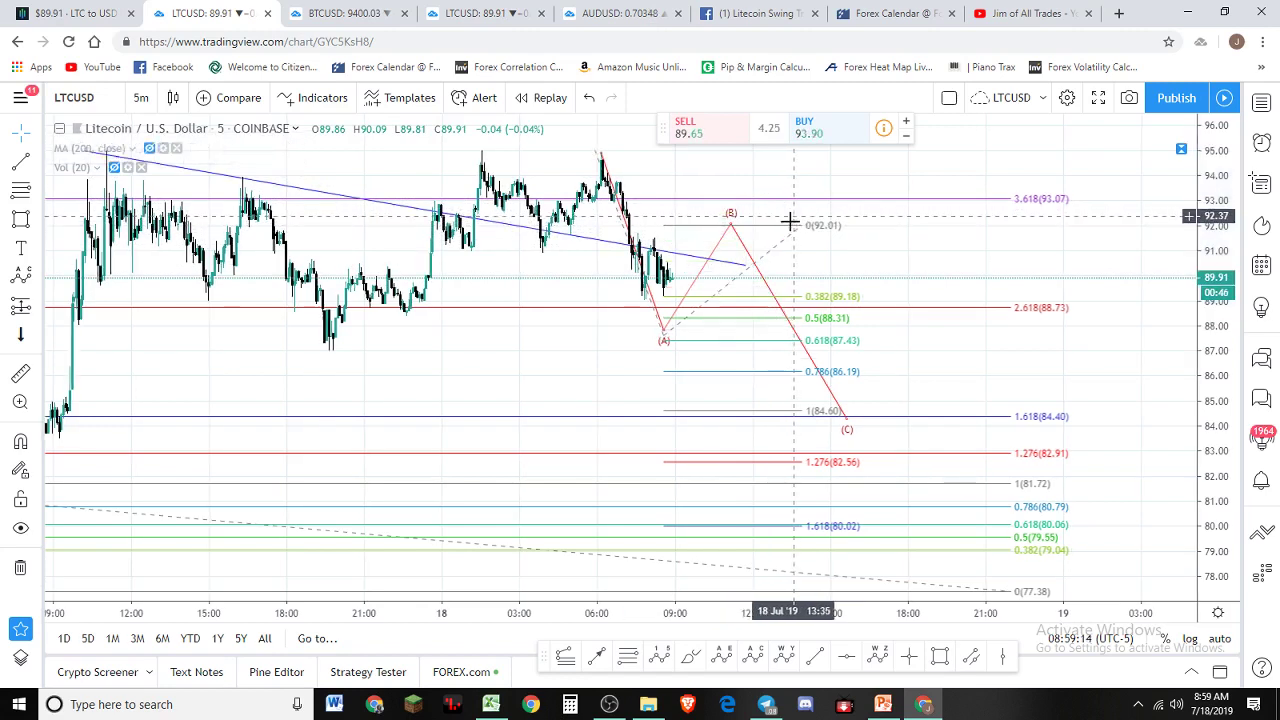
left_click(733, 219)
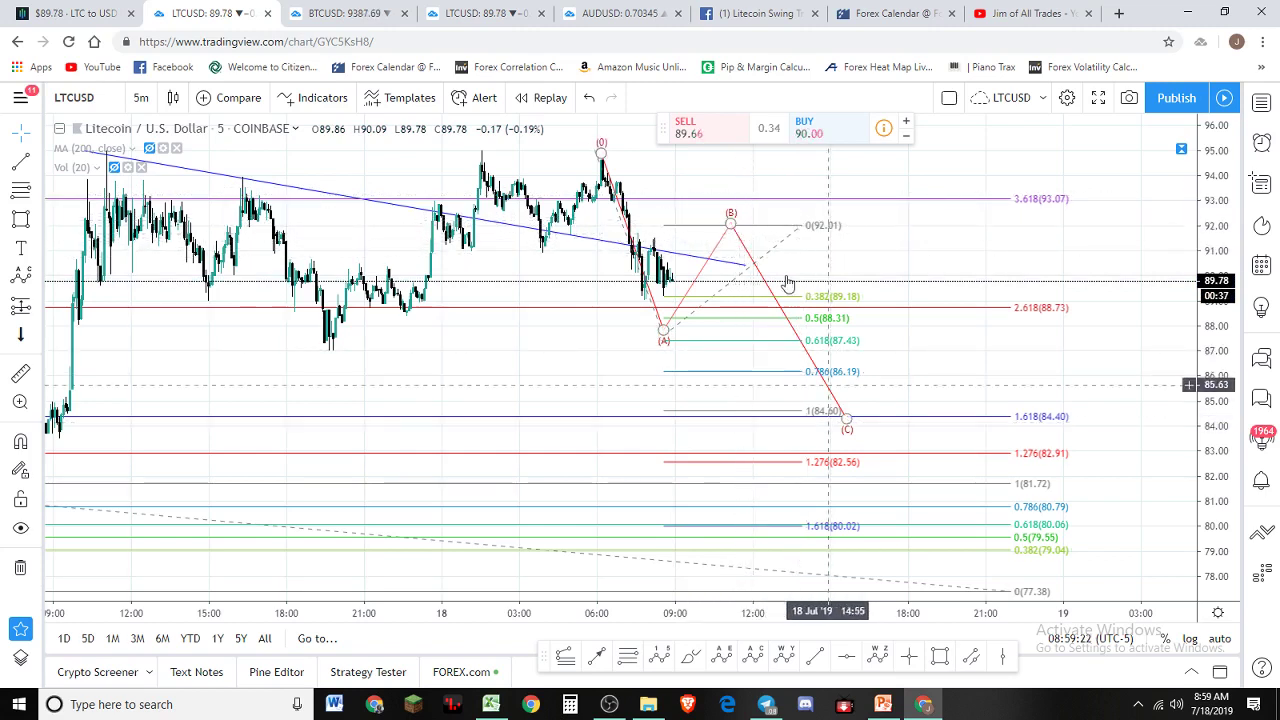
scroll(980, 196, "down", 3)
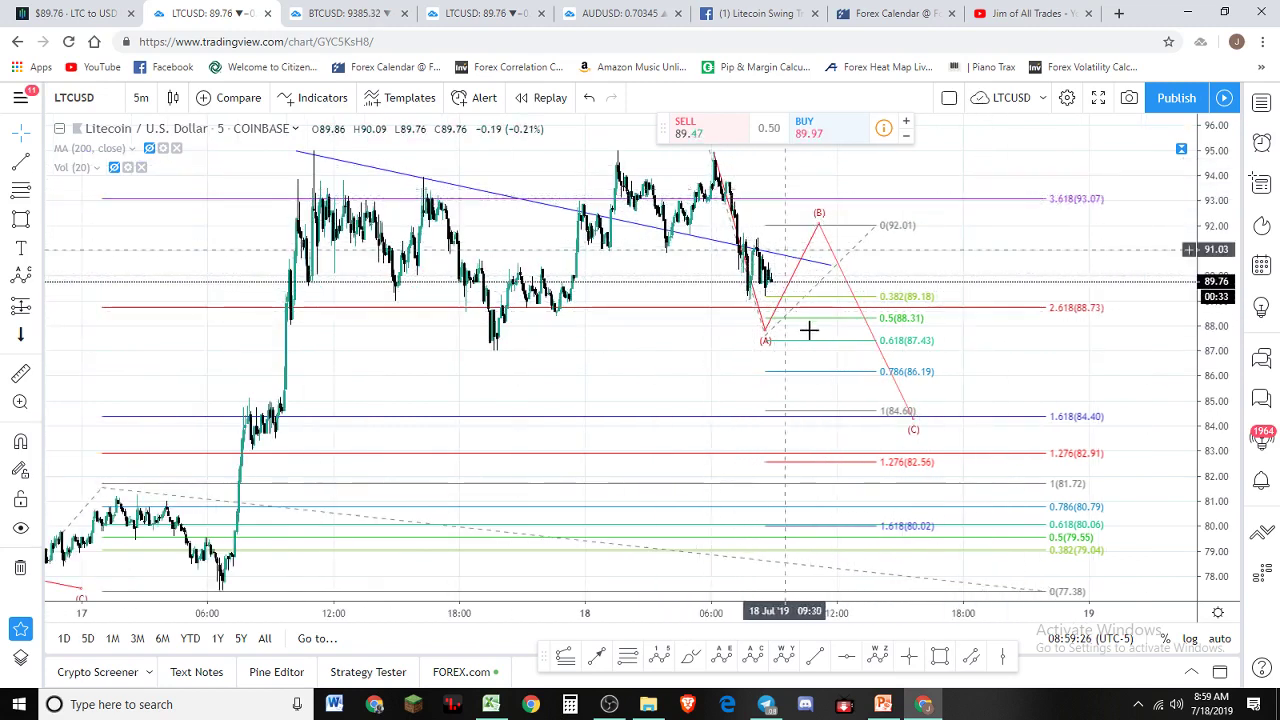
- Switch to the 15-minute BTCUSD chart, hide the watchlist and maximize the price pane over the RSI pane
left_click(350, 13)
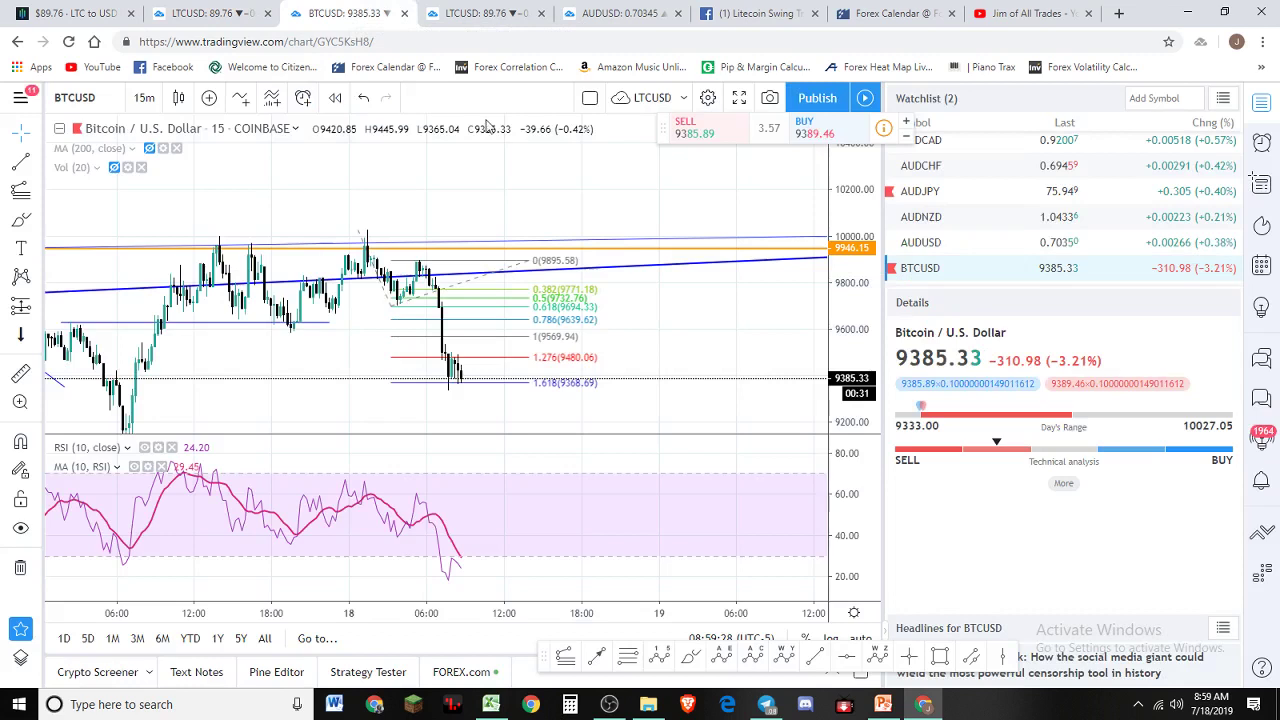
left_click_drag(749, 420, 752, 304)
scroll(806, 266, "down", 3)
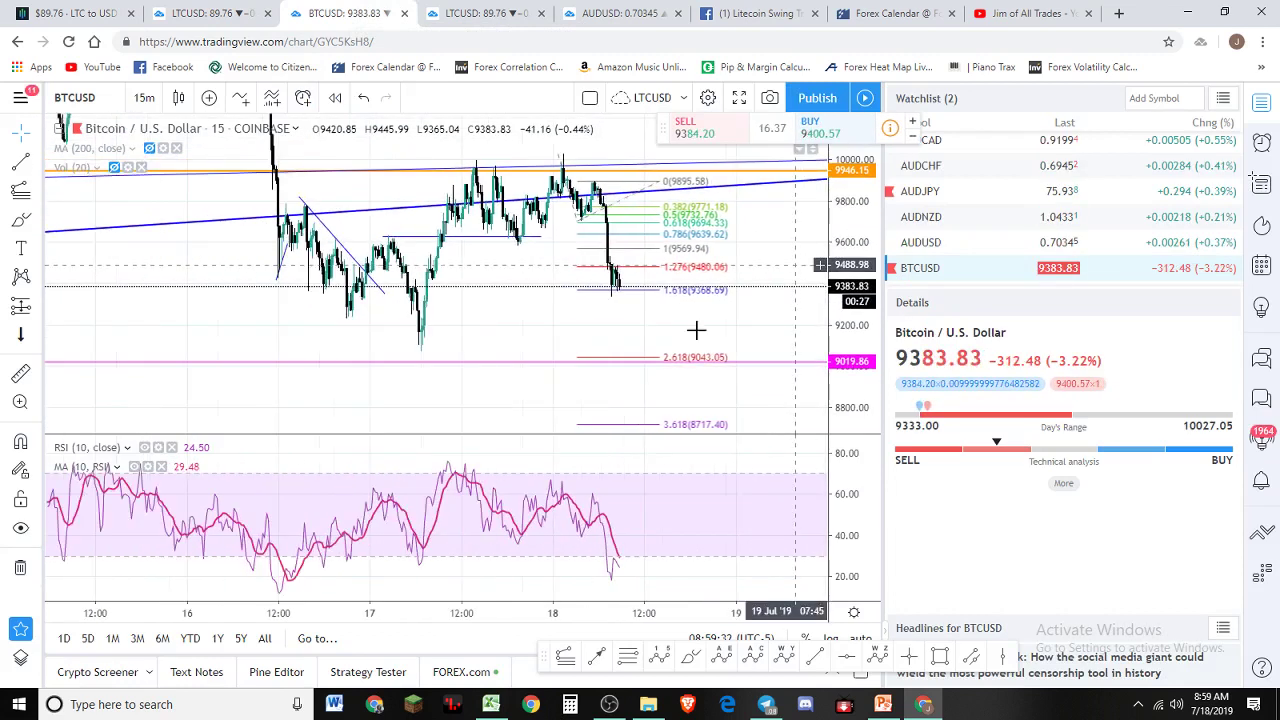
left_click(1261, 101)
double_click(937, 400)
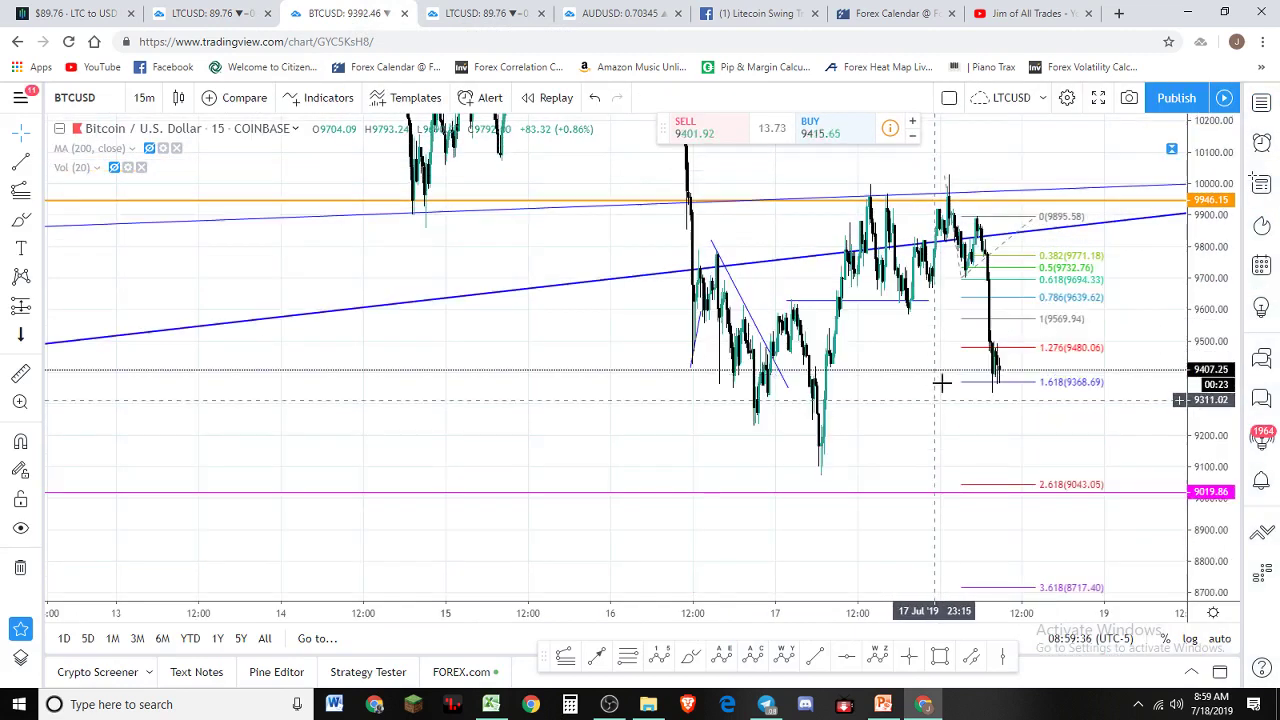
- Examine Bitcoin's latest drop against its Fibonacci extension levels and the horizontal line at 9019.86
scroll(937, 386, "up", 2)
scroll(912, 400, "up", 3)
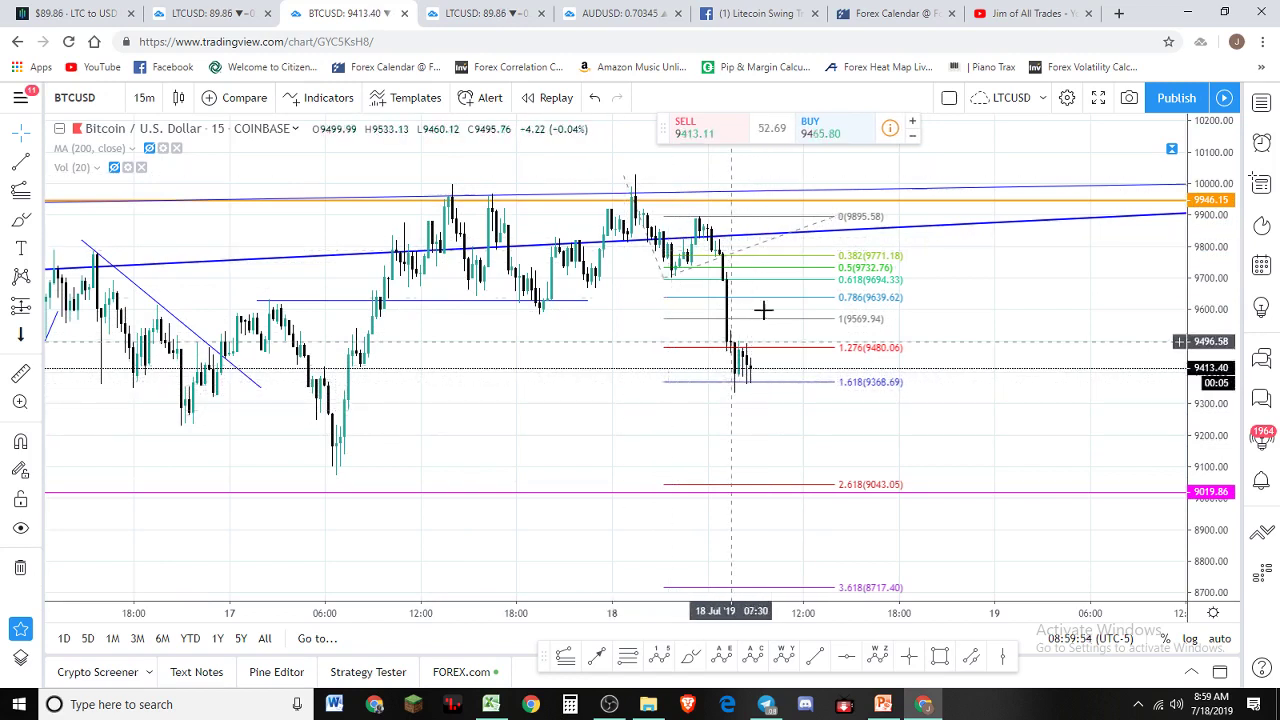
scroll(643, 431, "down", 3)
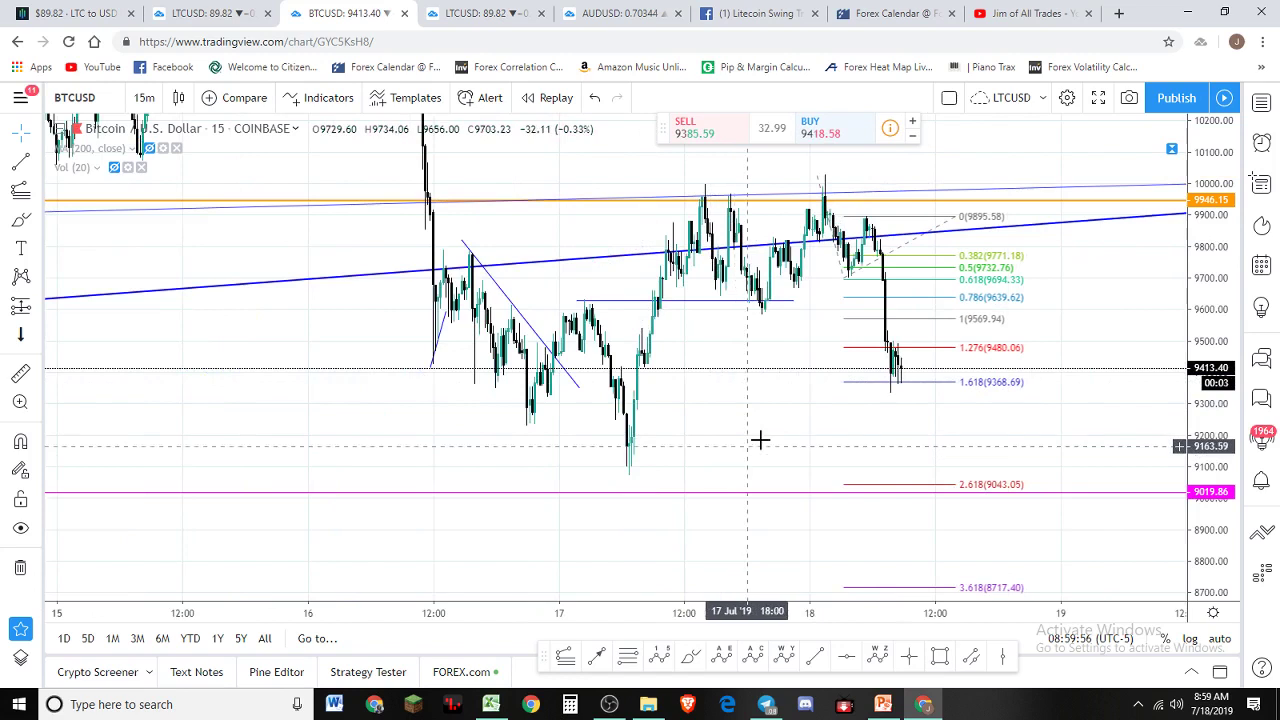
scroll(760, 437, "right", 5)
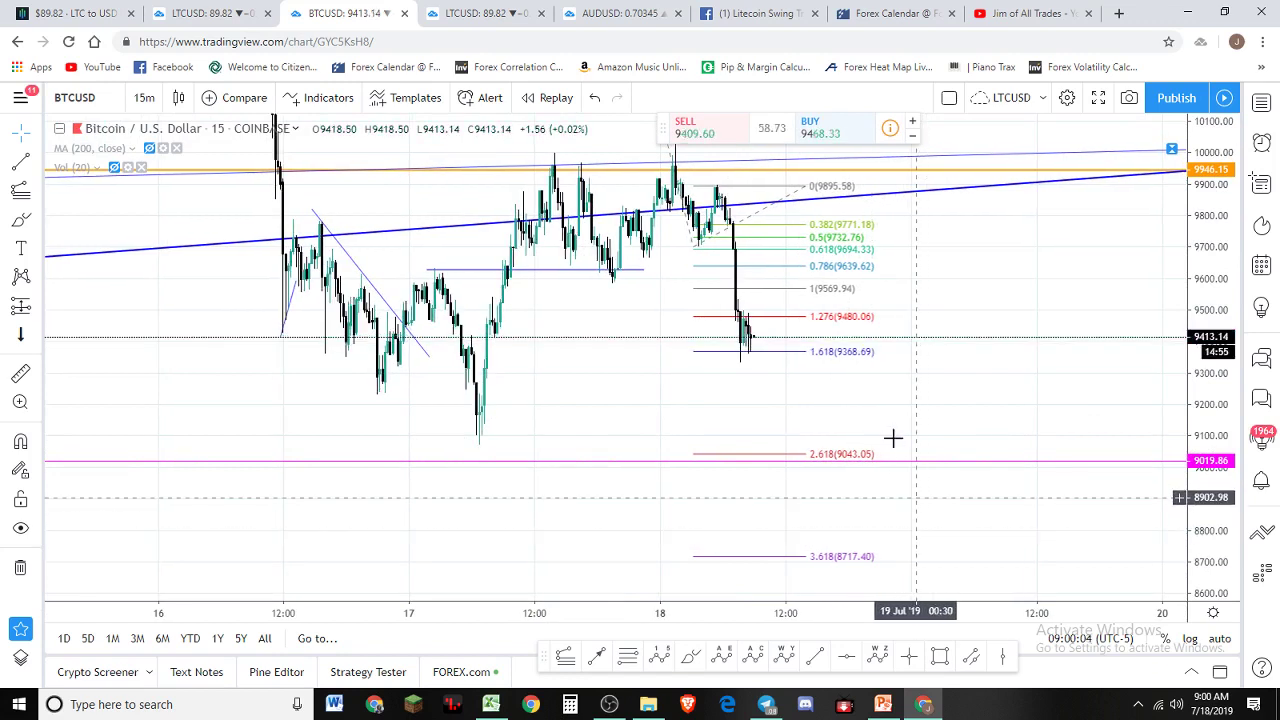
scroll(891, 428, "up", 2)
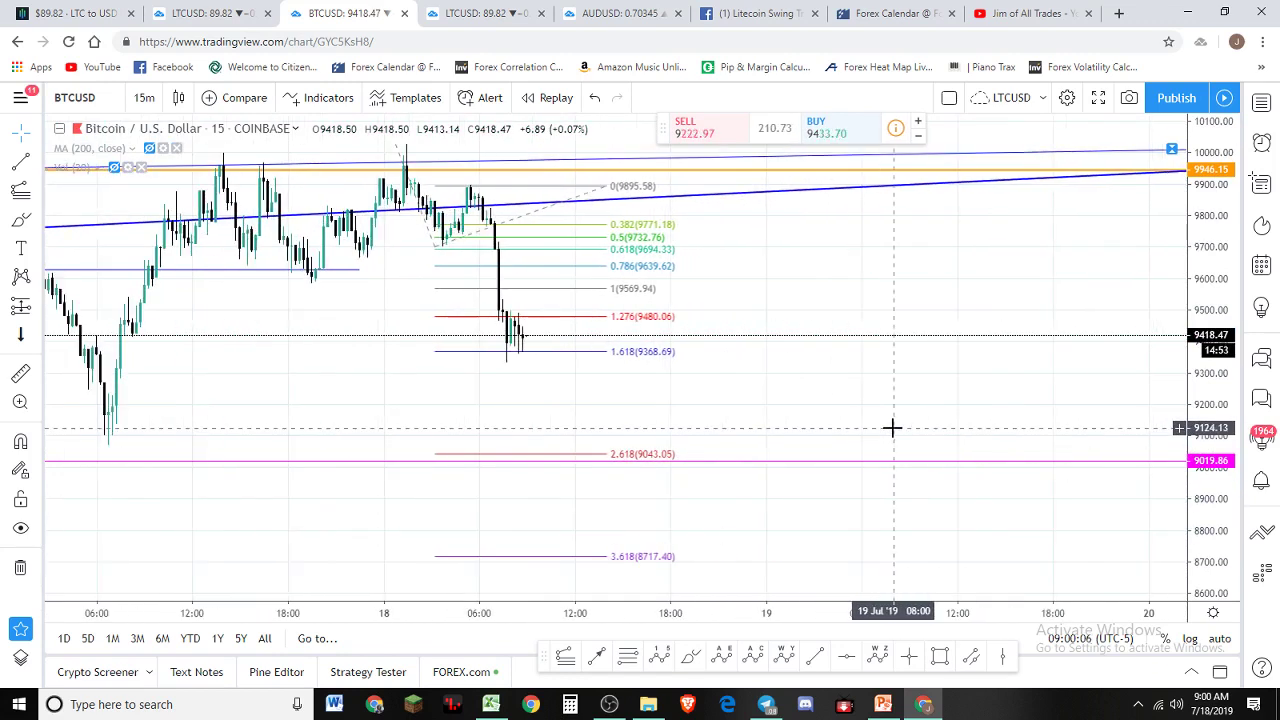
scroll(811, 376, "down", 1)
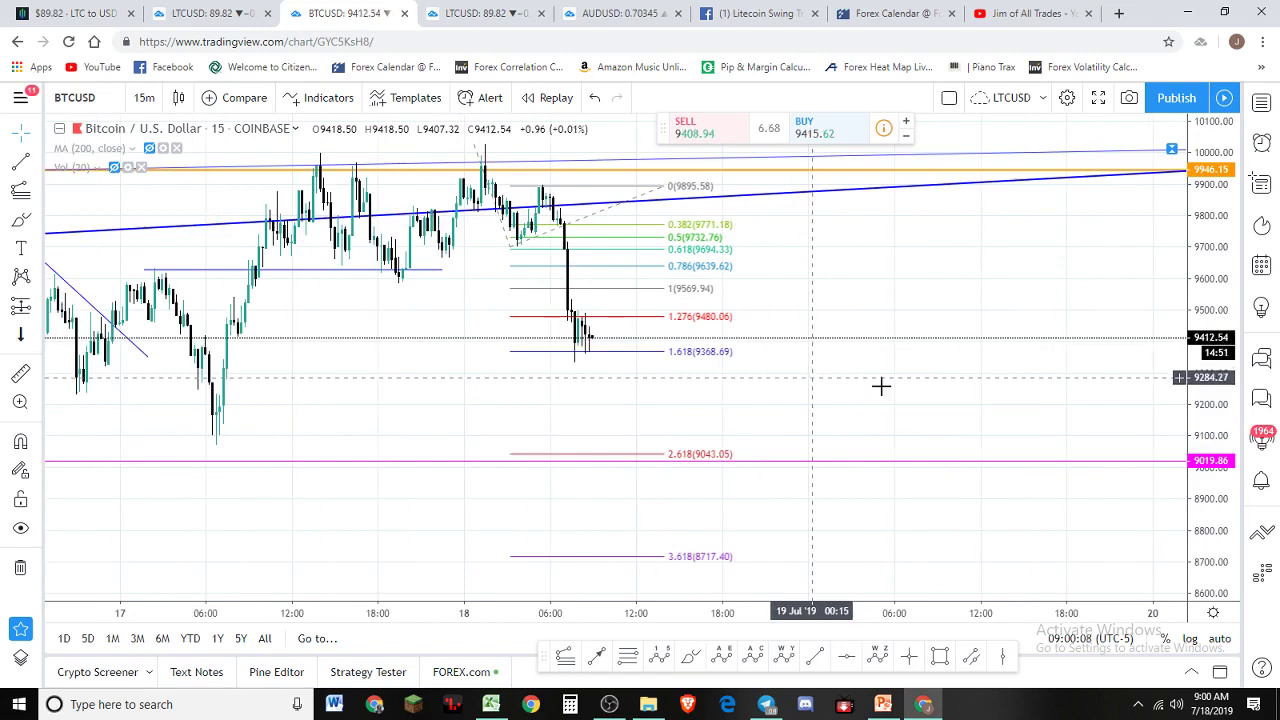
left_click(669, 289)
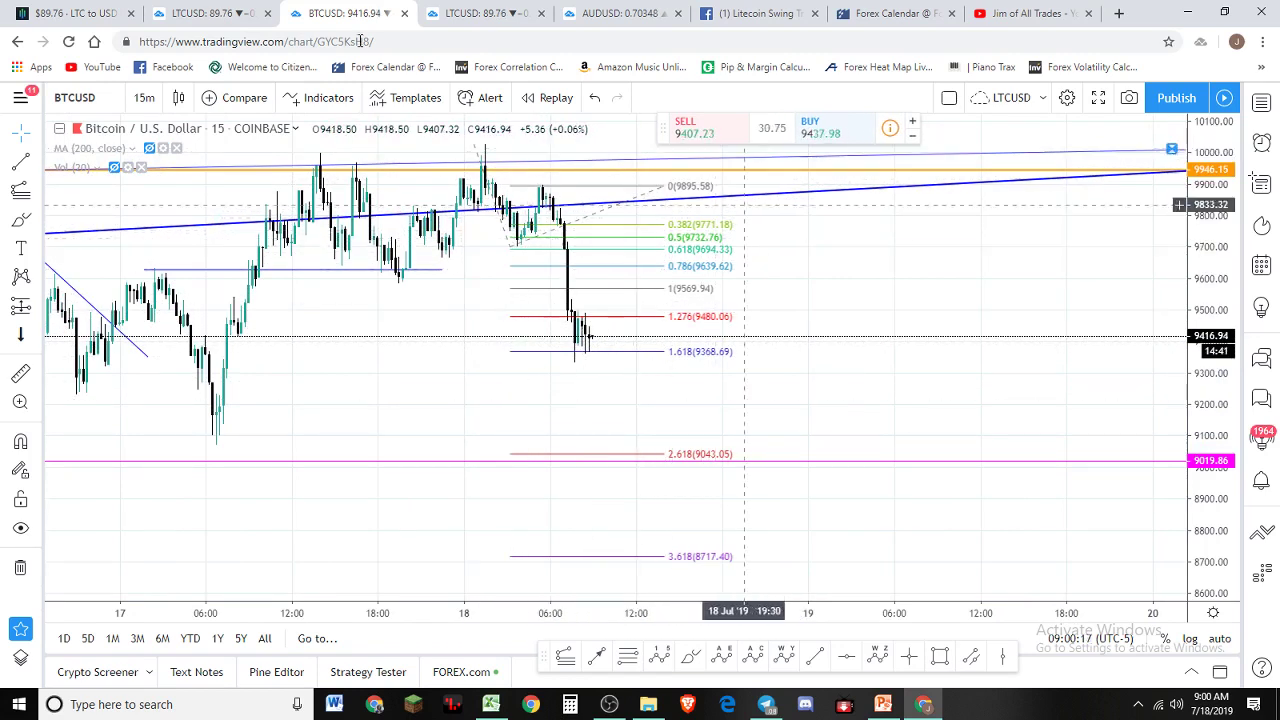
- Return to the 5-minute LTCUSD chart and review the projected ABC path against both Fibonacci extensions
left_click(220, 14)
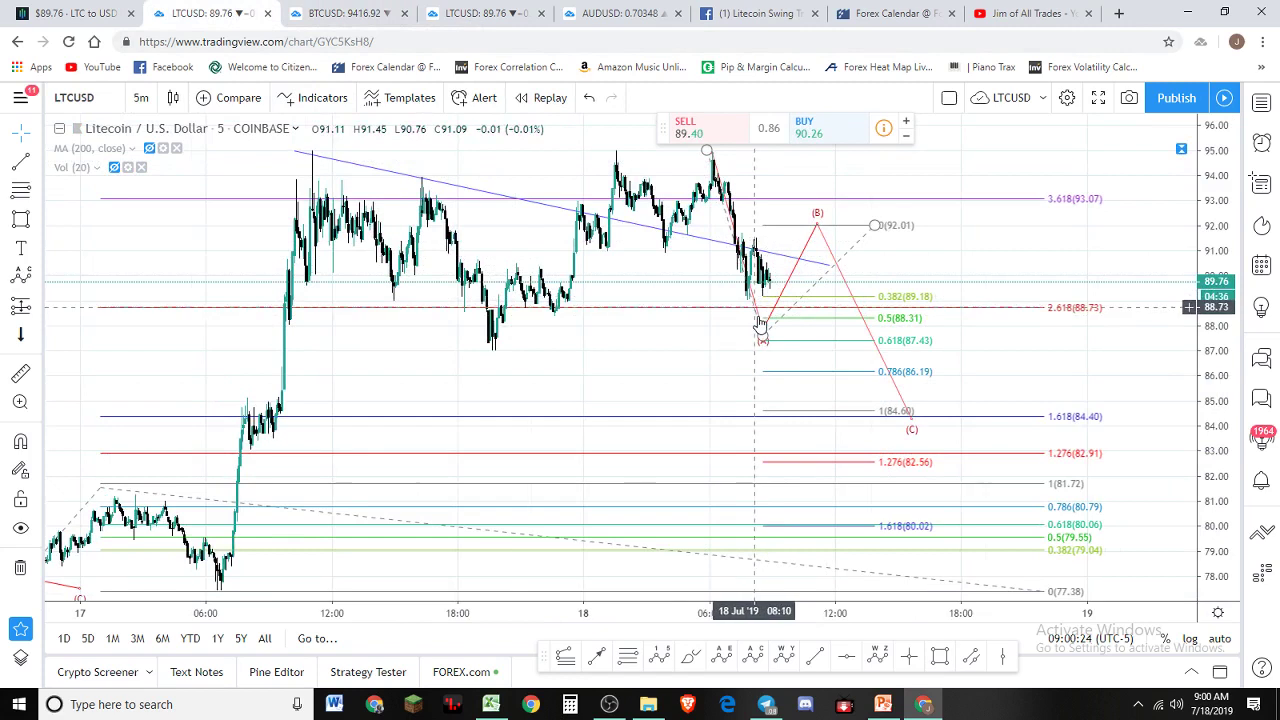
scroll(850, 355, "down", 1)
left_click_drag(744, 359, 632, 360)
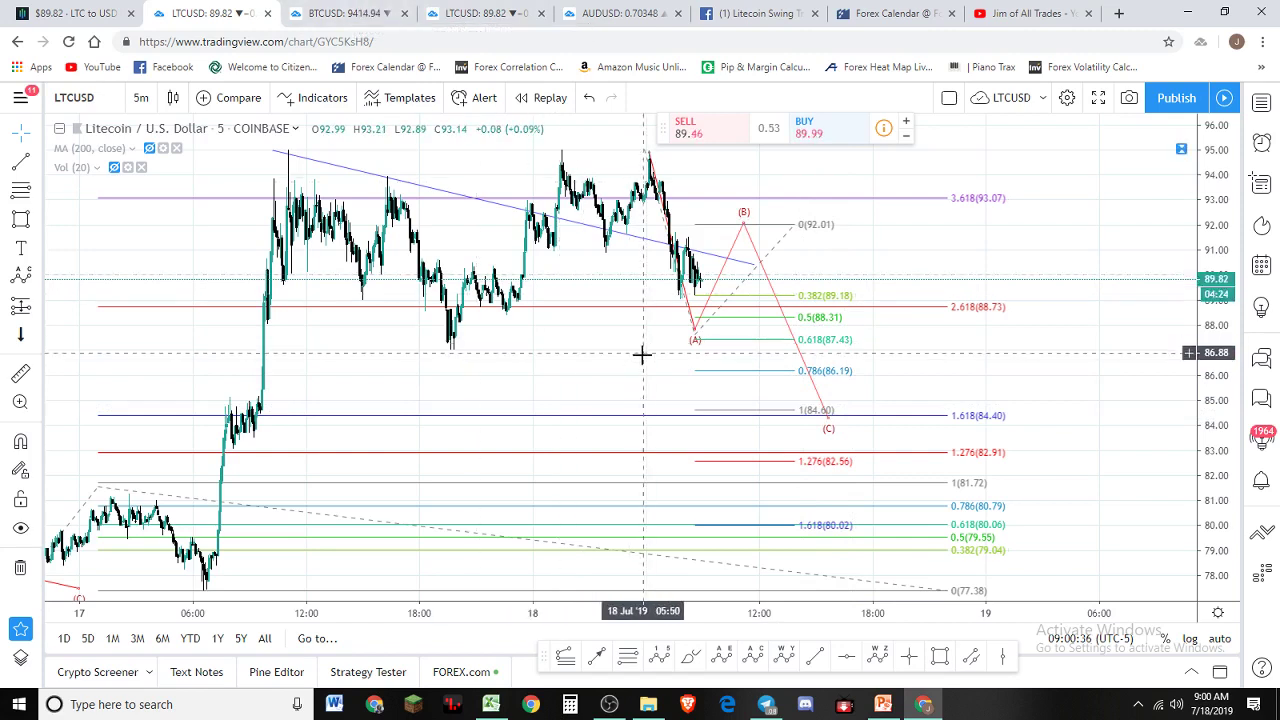
- Delete the projected ABC correction path from the 5-minute LTCUSD chart
scroll(643, 355, "down", 1)
left_click_drag(1226, 220, 1100, 382)
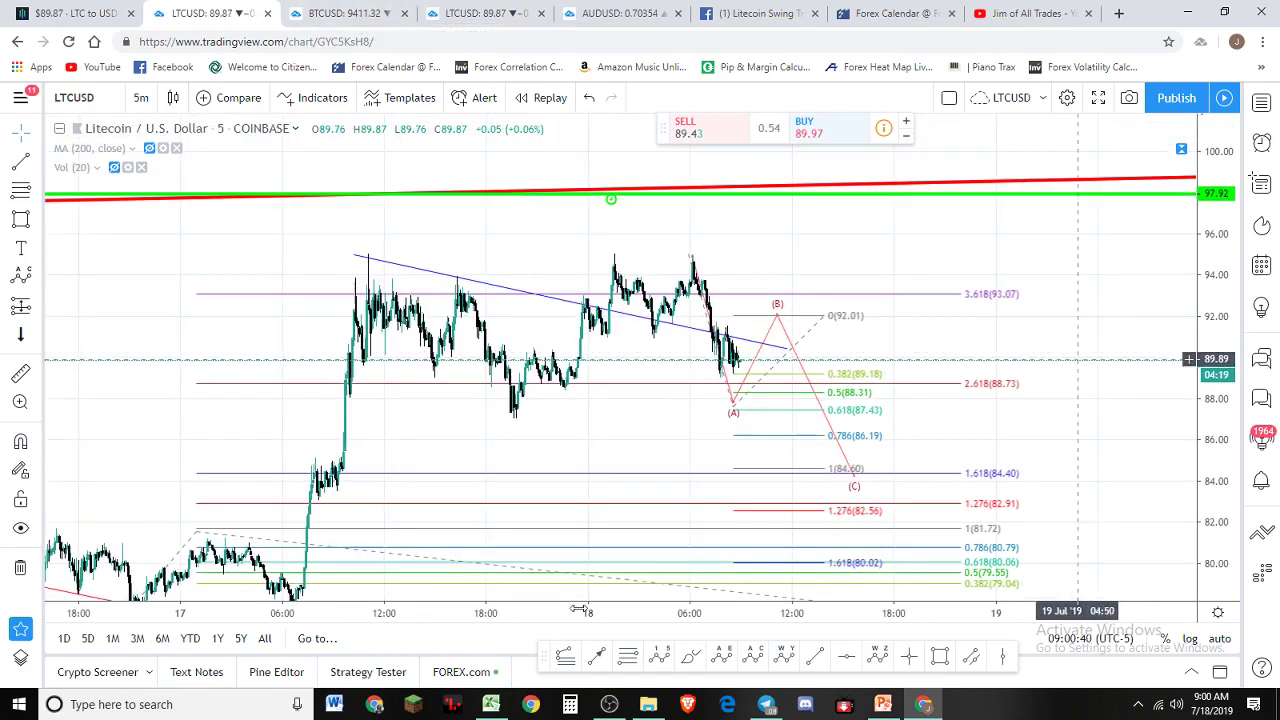
scroll(597, 409, "down", 1)
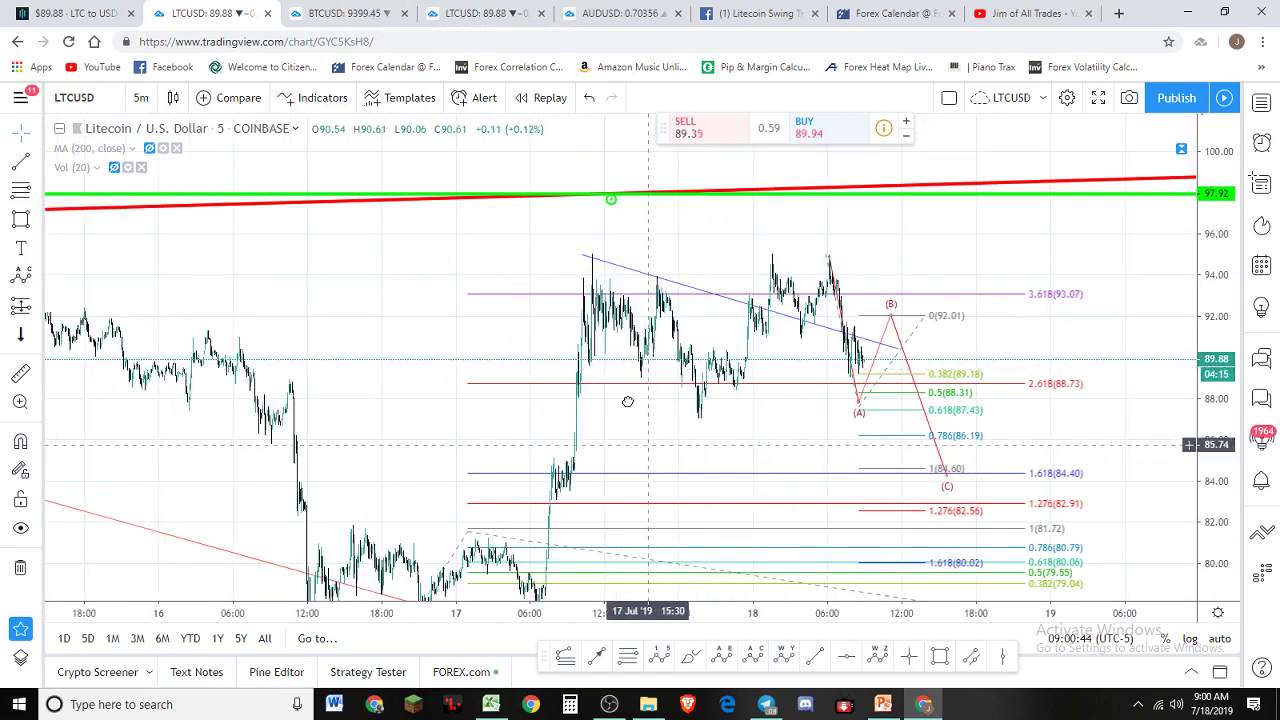
scroll(626, 400, "down", 1)
left_click_drag(626, 400, 617, 330)
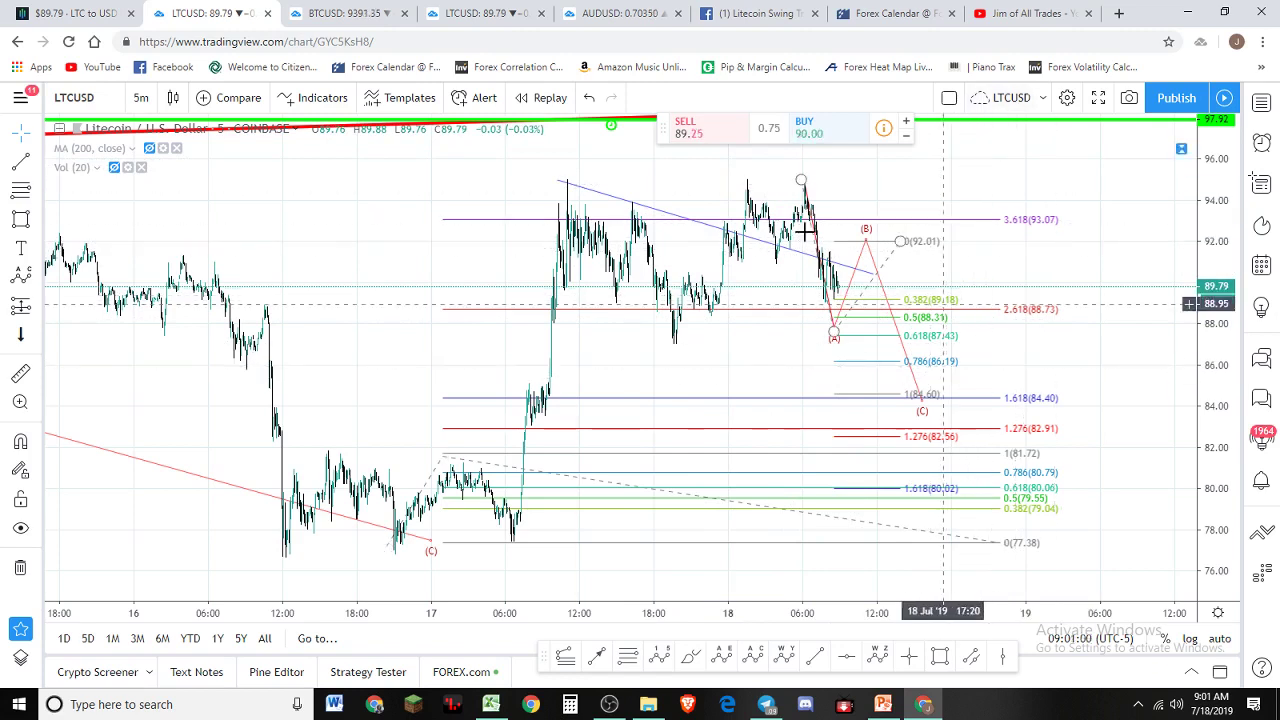
left_click(850, 291)
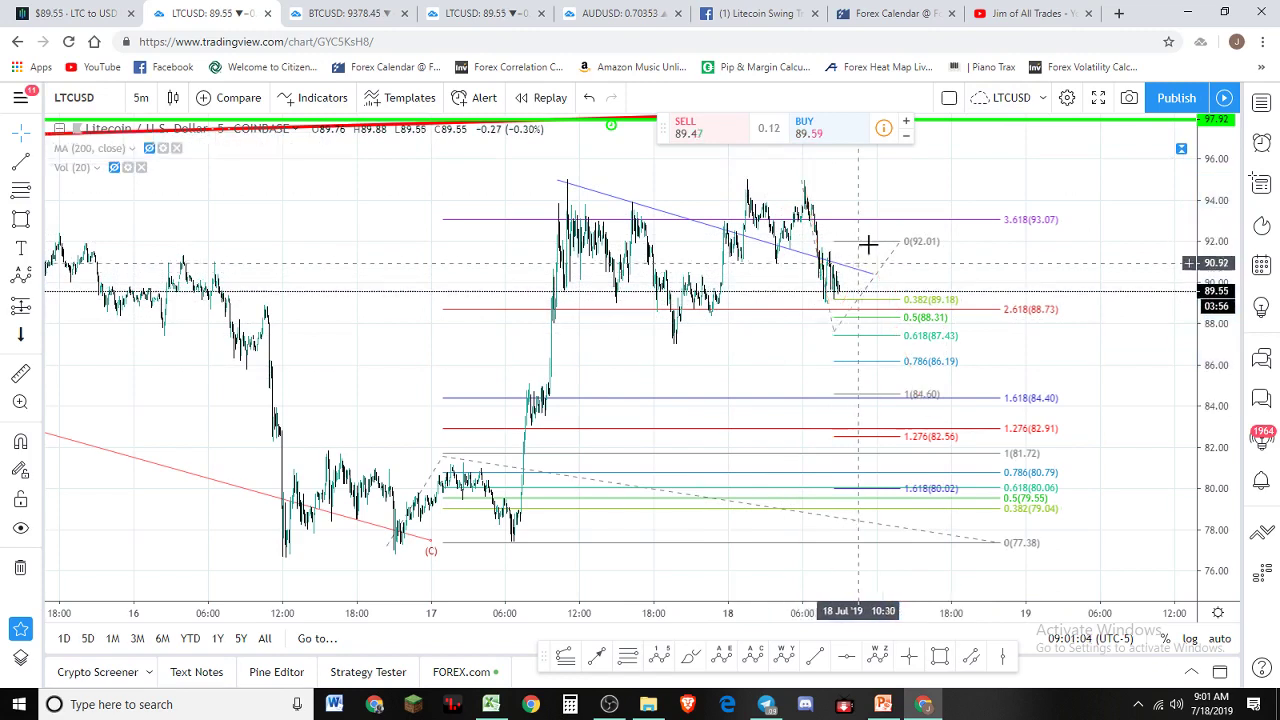
- Replace the short Fibonacci extension based at 92.01 with one running from the 94.73 high to the 90.92 low and back to 94.92
scroll(866, 246, "up", 4)
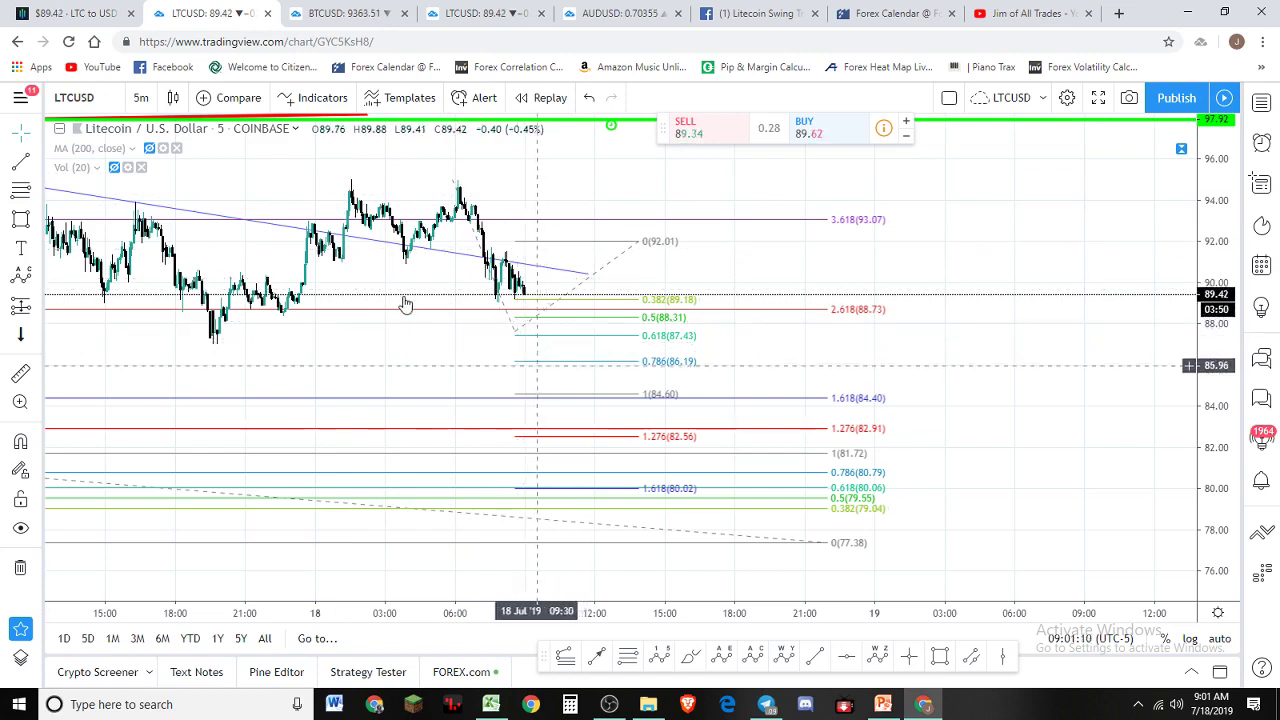
scroll(430, 325, "down", 1)
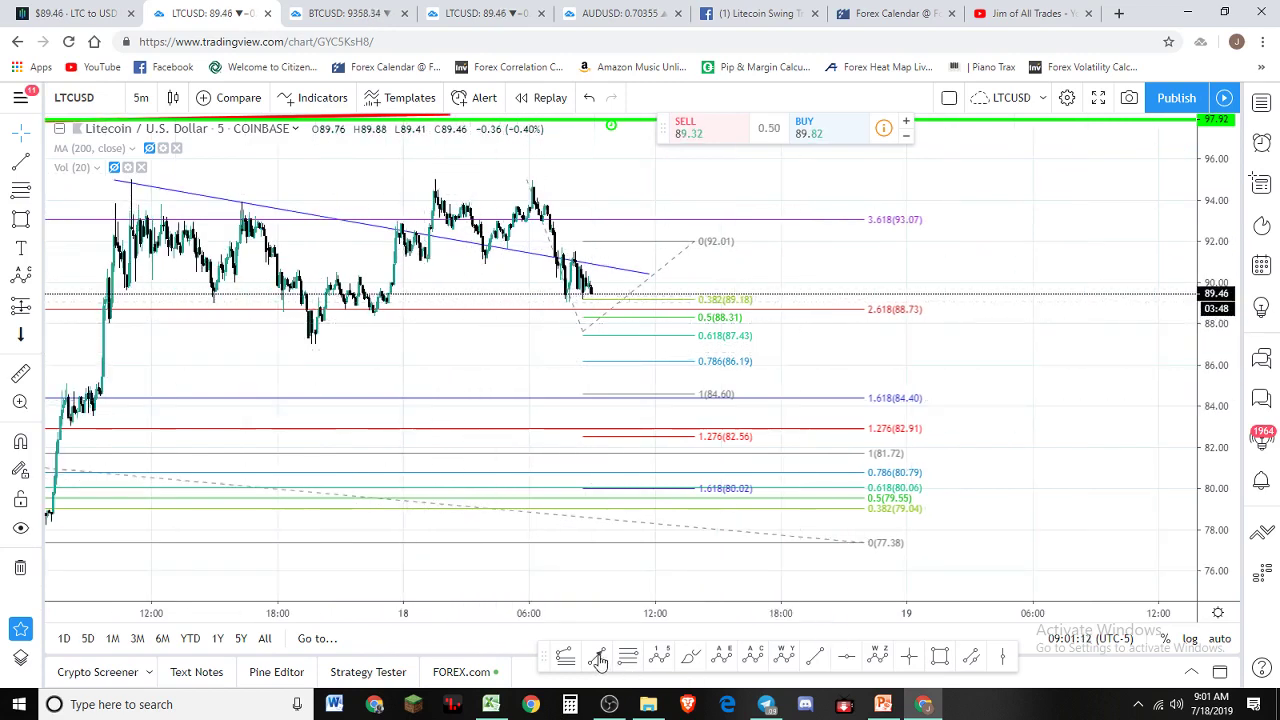
left_click(433, 185)
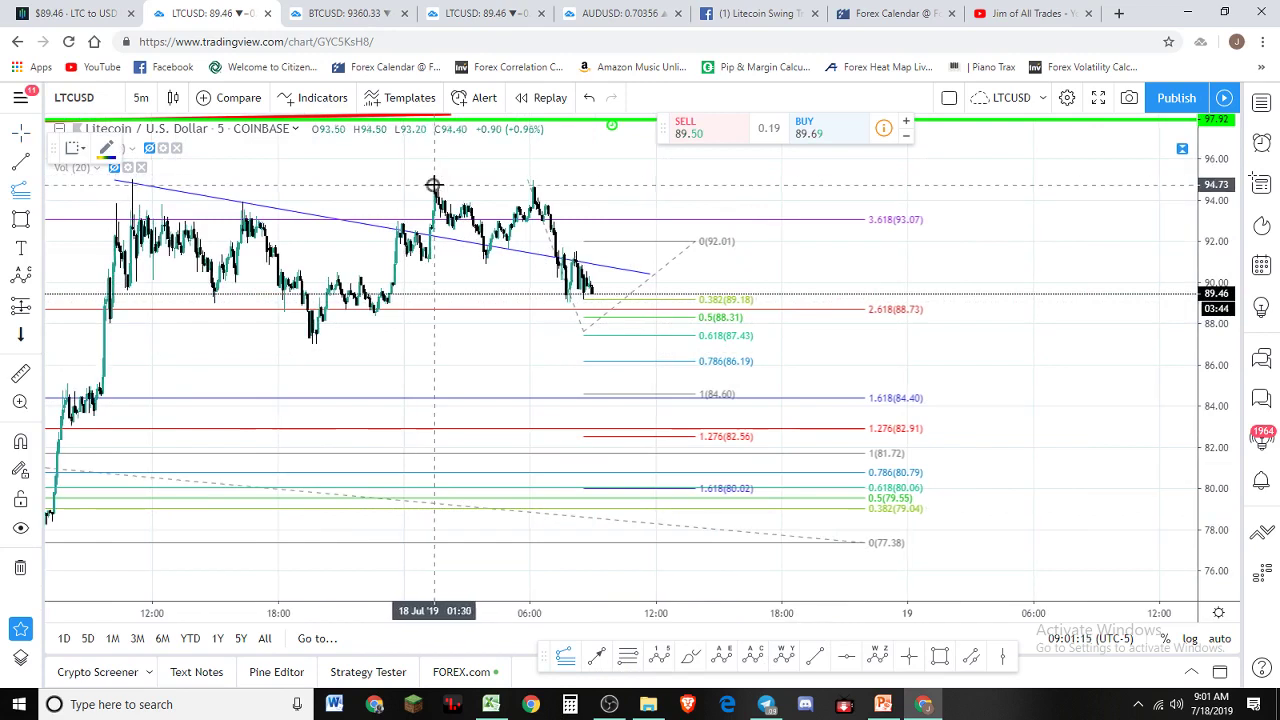
left_click(479, 262)
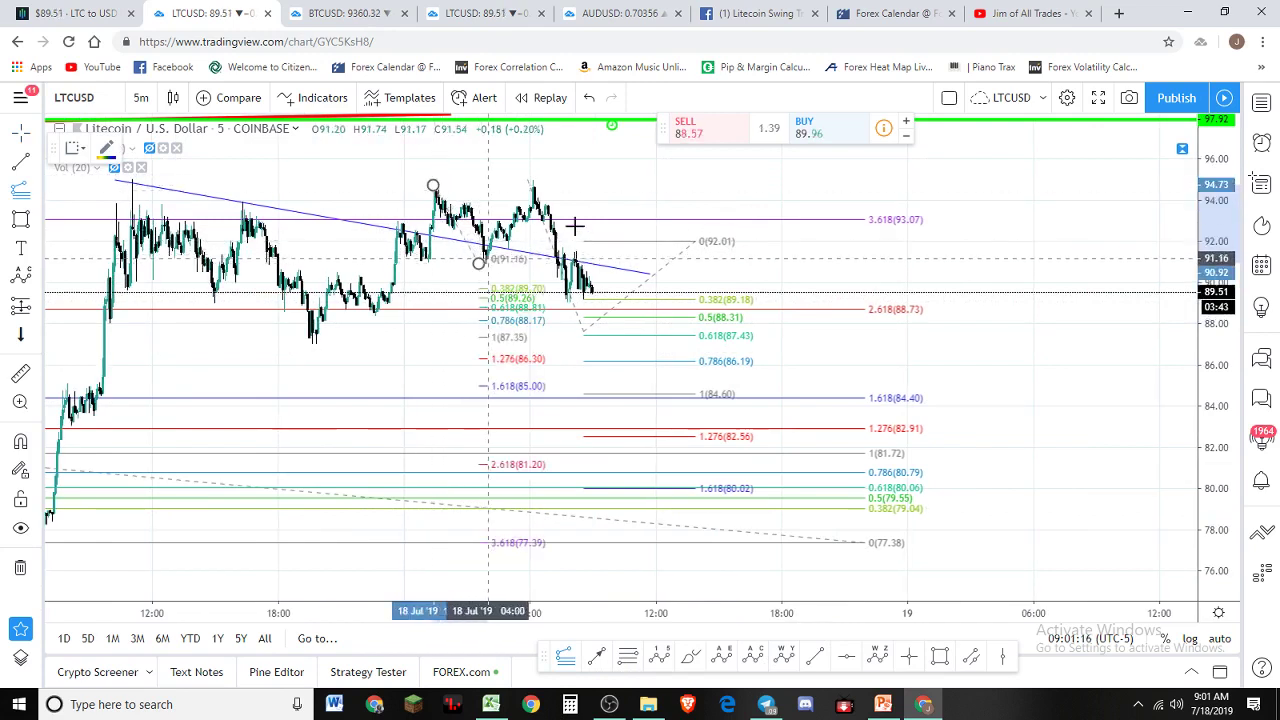
left_click(655, 181)
left_click(749, 300)
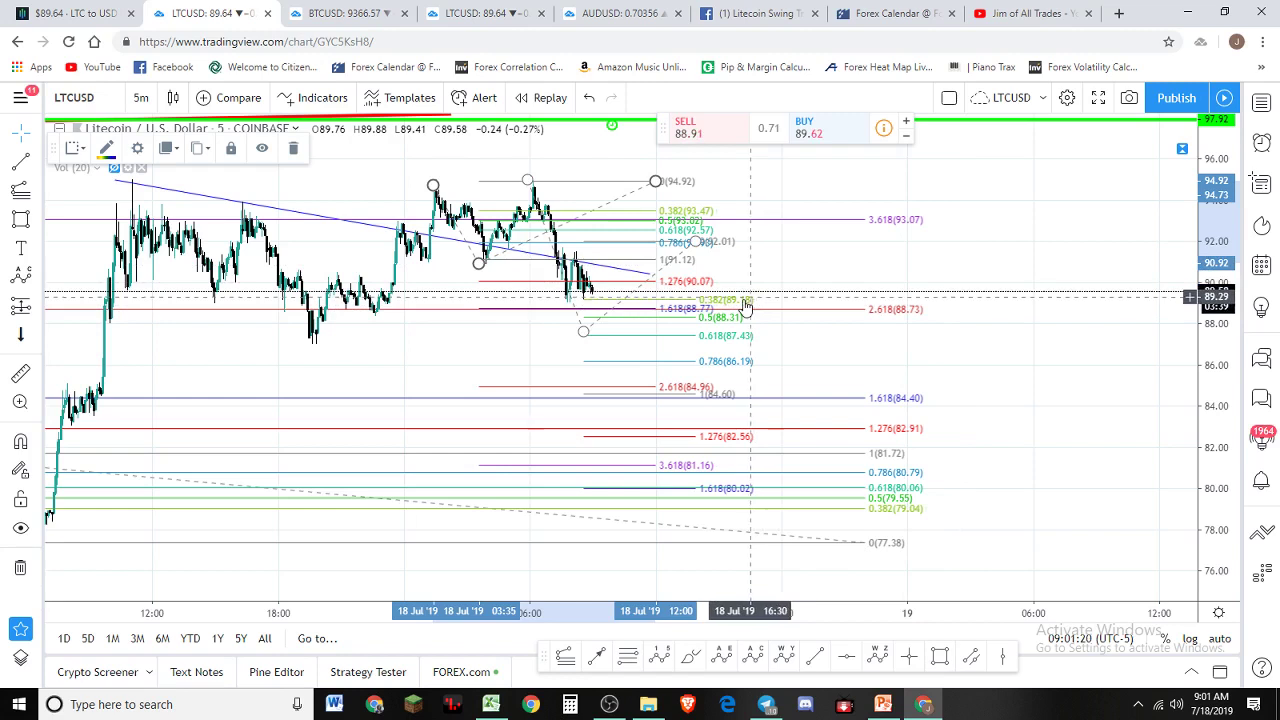
key("Delete")
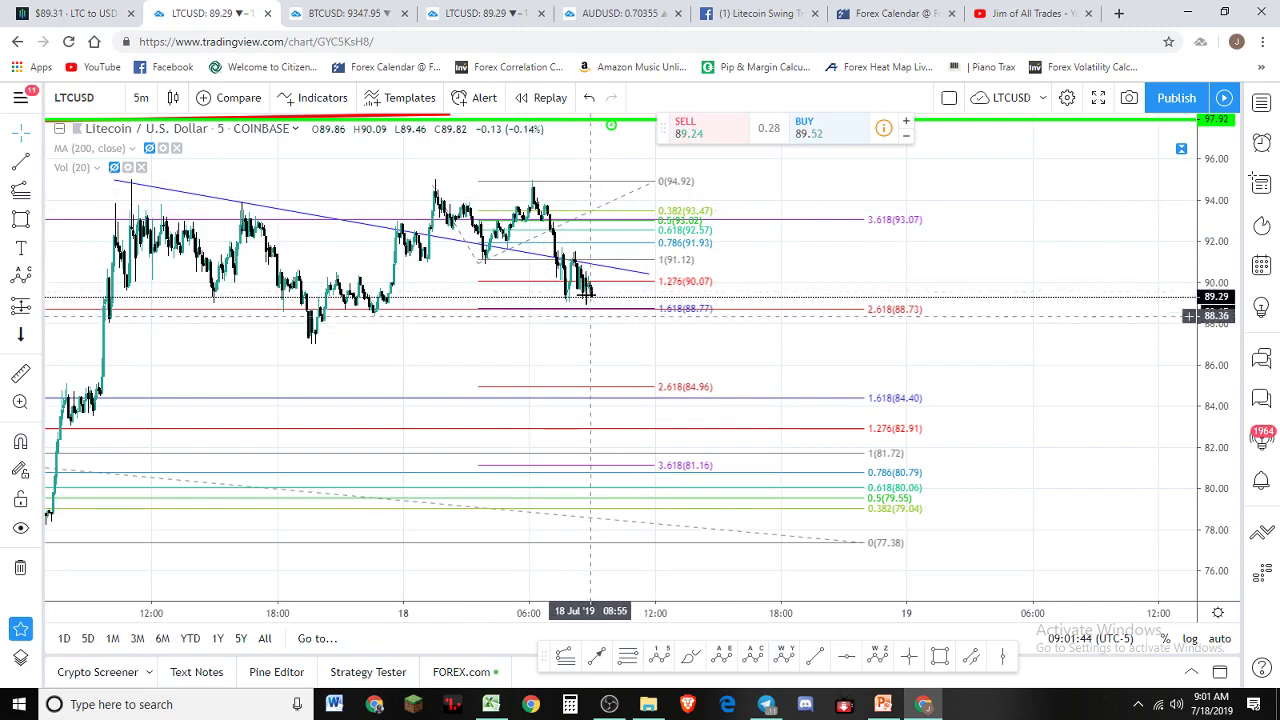
- Delete the short Fibonacci extension based at 94.92, keeping the large one based at 77.38
scroll(600, 322, "down", 4)
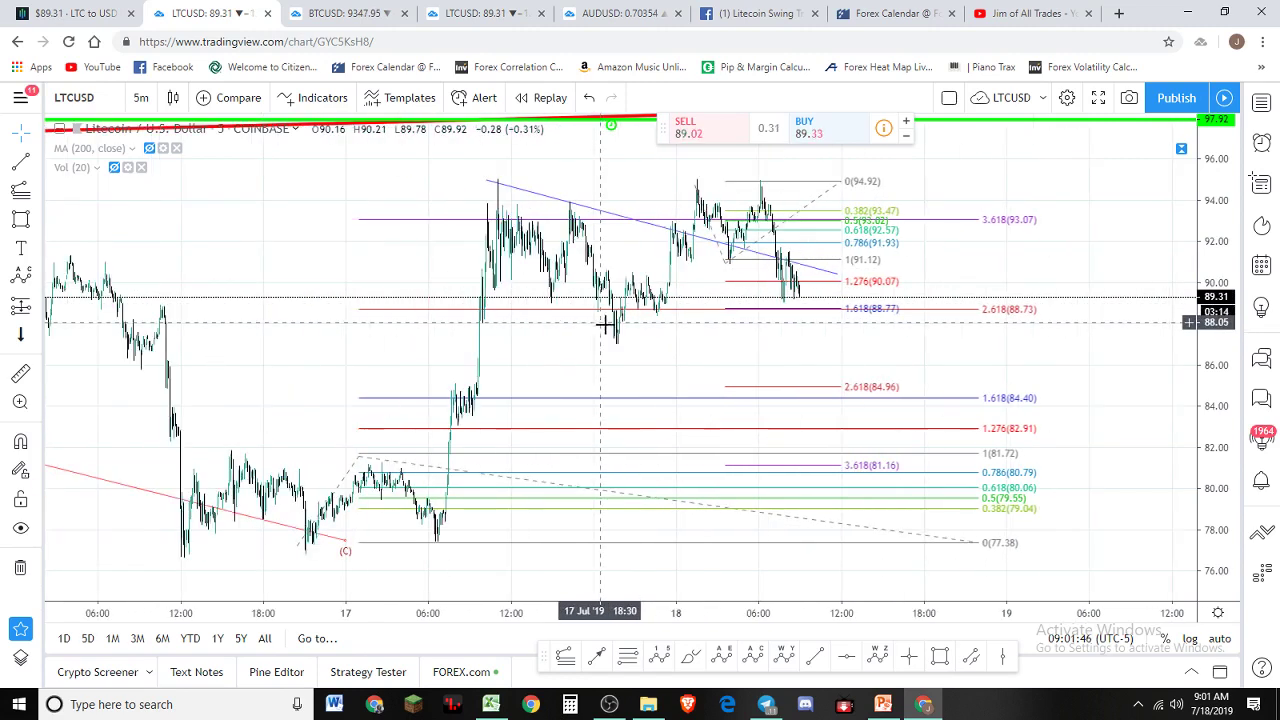
left_click(873, 252)
key("Delete")
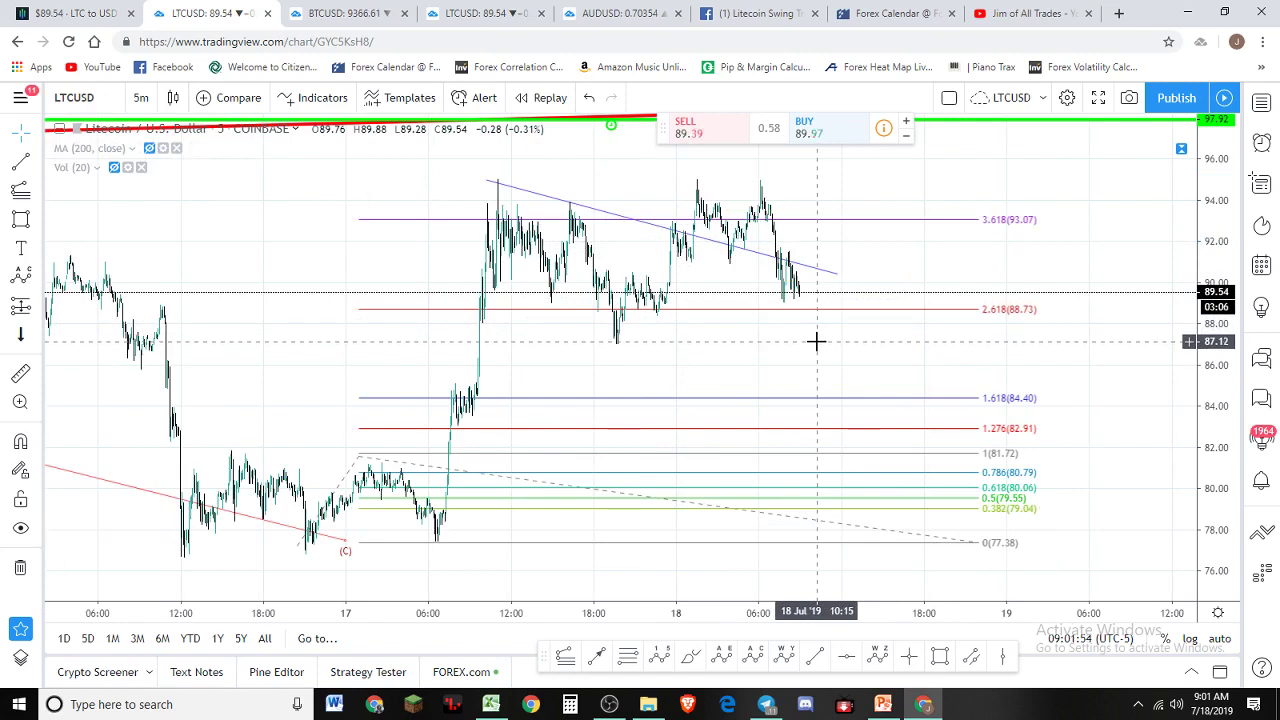
- Switch from Litecoin to the 15-minute BTCUSD chart and check price against the 1.618 extension level at 9368.69
scroll(816, 341, "up", 2)
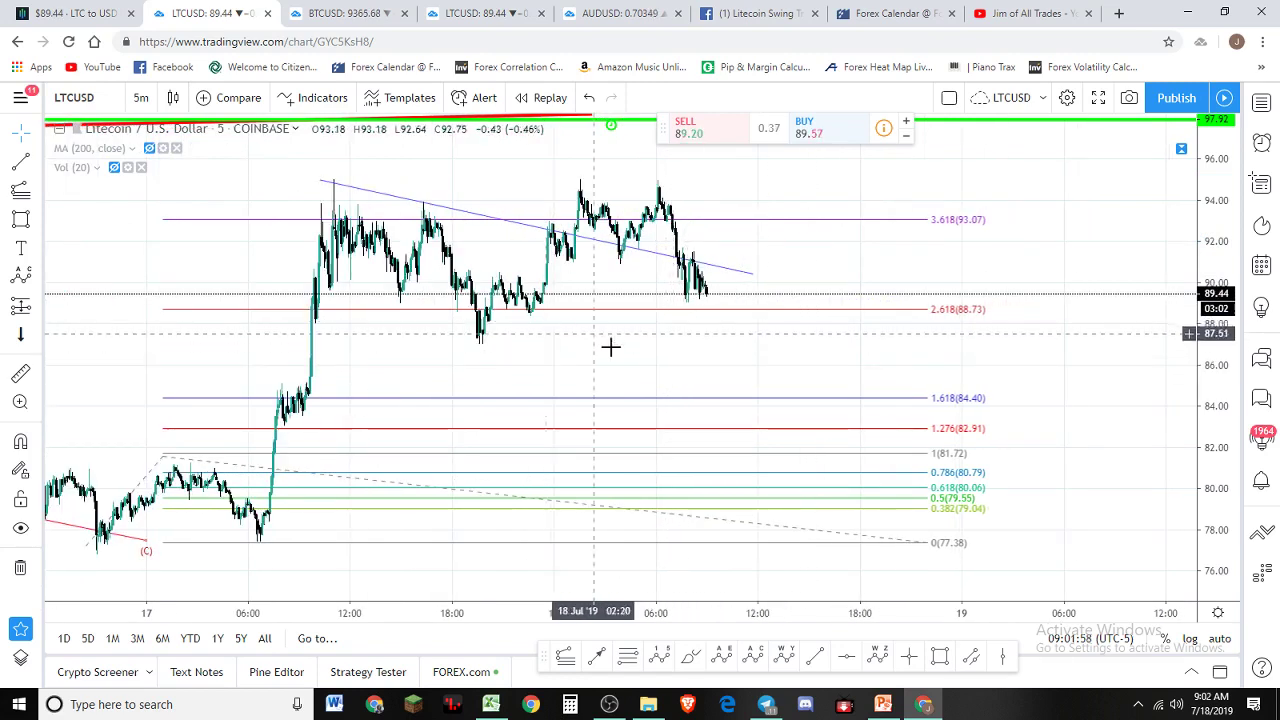
scroll(625, 345, "down", 4)
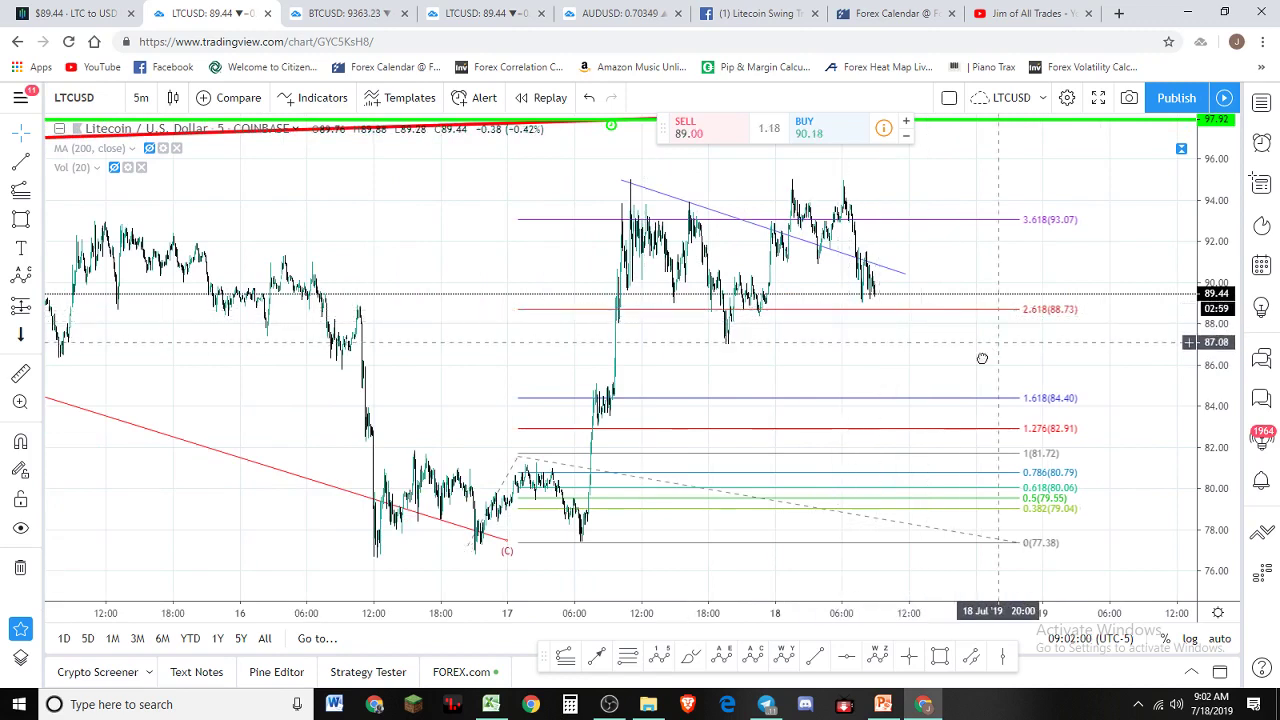
left_click(338, 14)
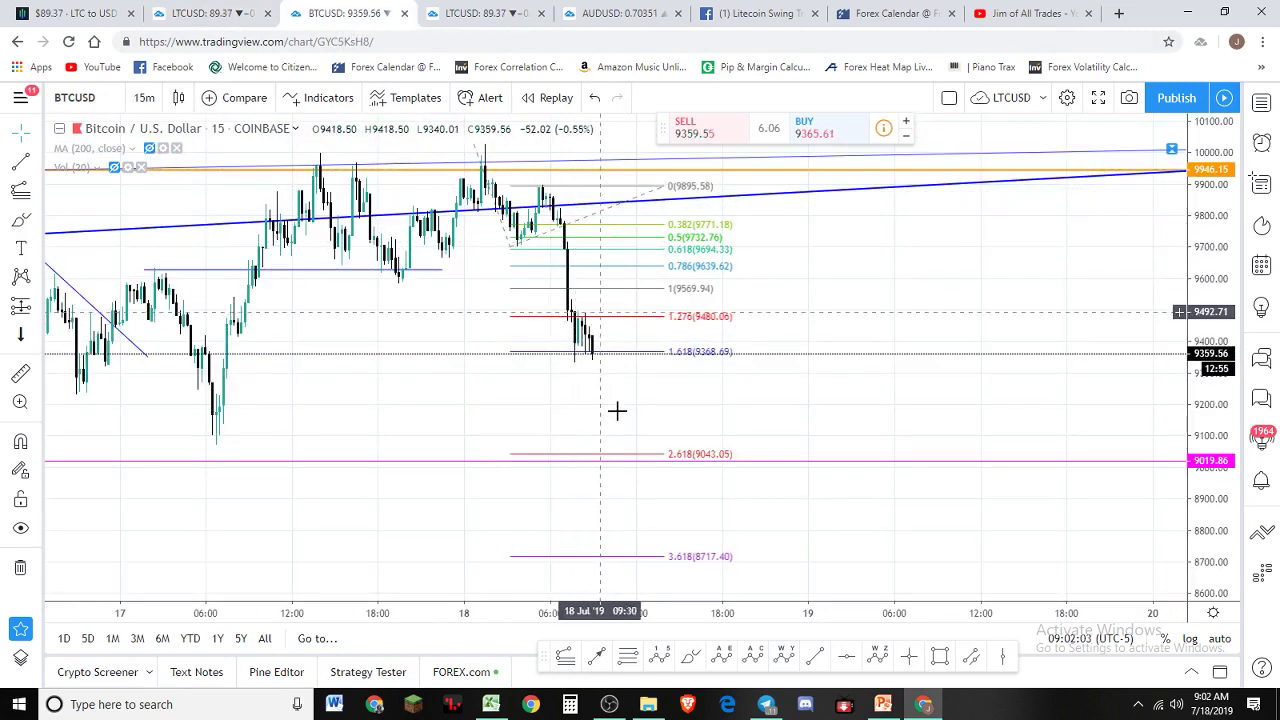
- Set the second LTCUSD chart, with the RSI pane, to a 10-minute interval and examine price against its Fibonacci extension and the 97.92 line
left_click(470, 14)
scroll(808, 357, "down", 3)
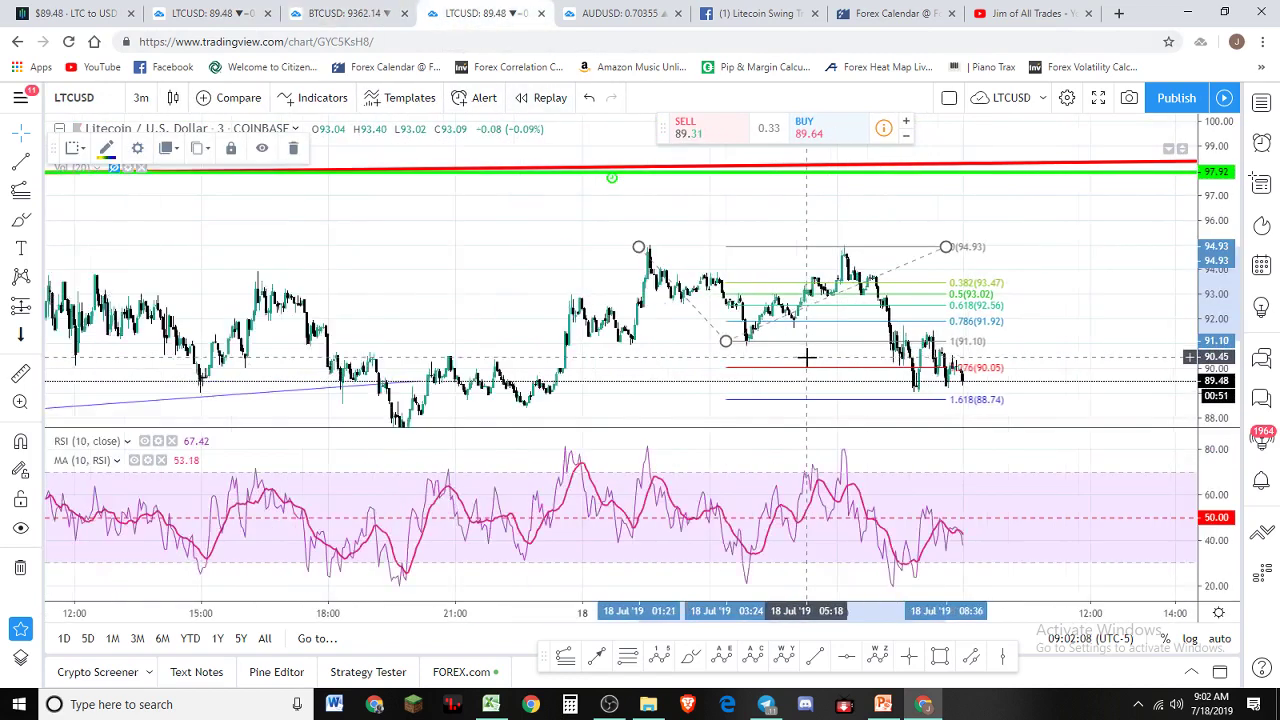
scroll(877, 353, "down", 2)
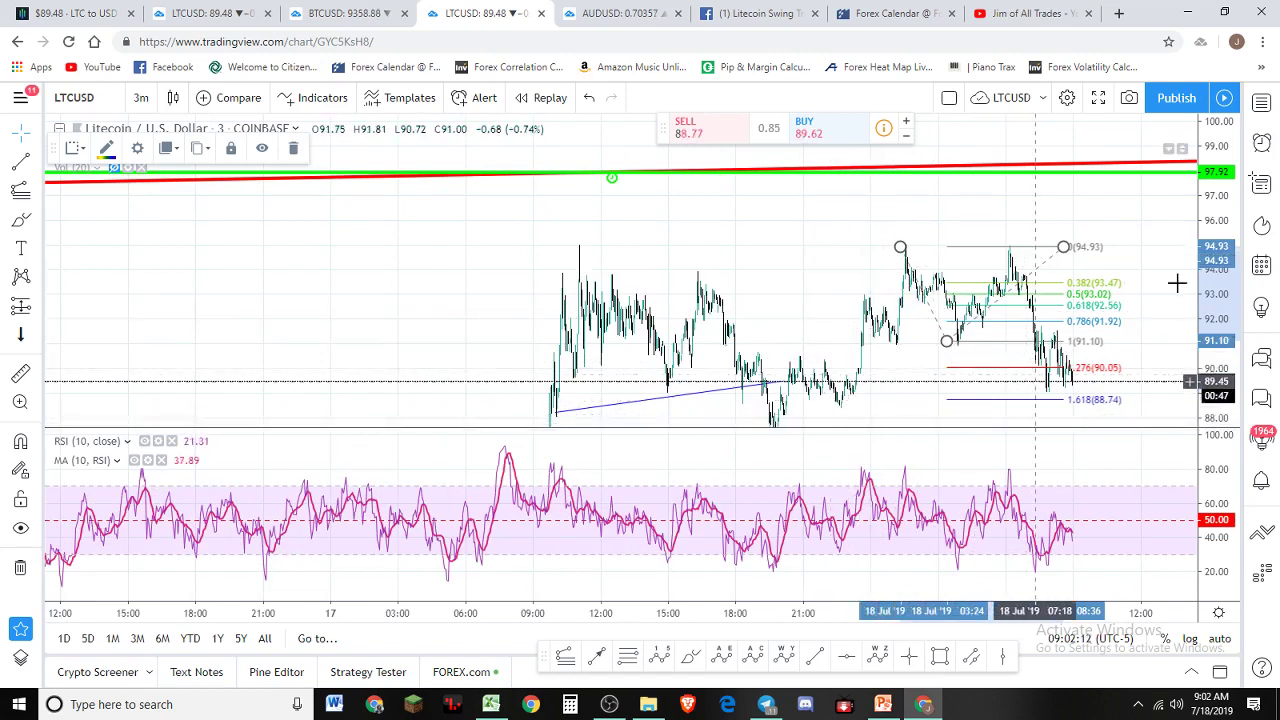
scroll(1127, 313, "right", 3)
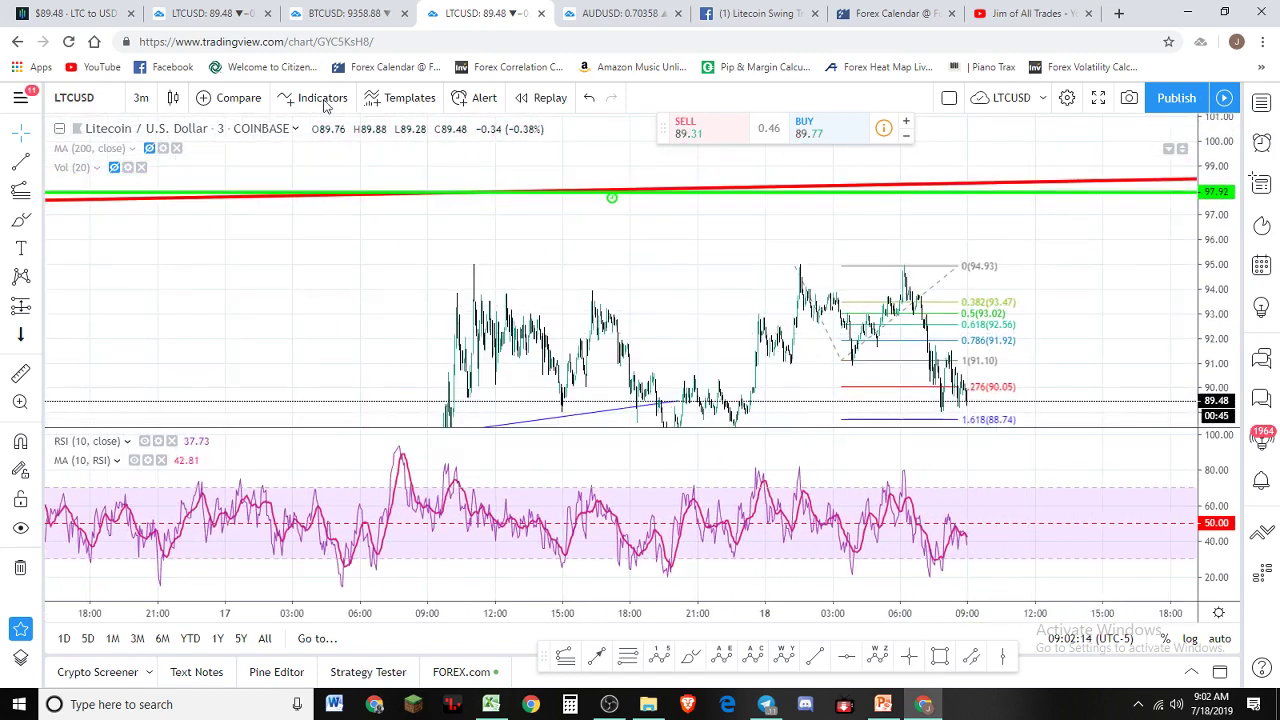
left_click(138, 97)
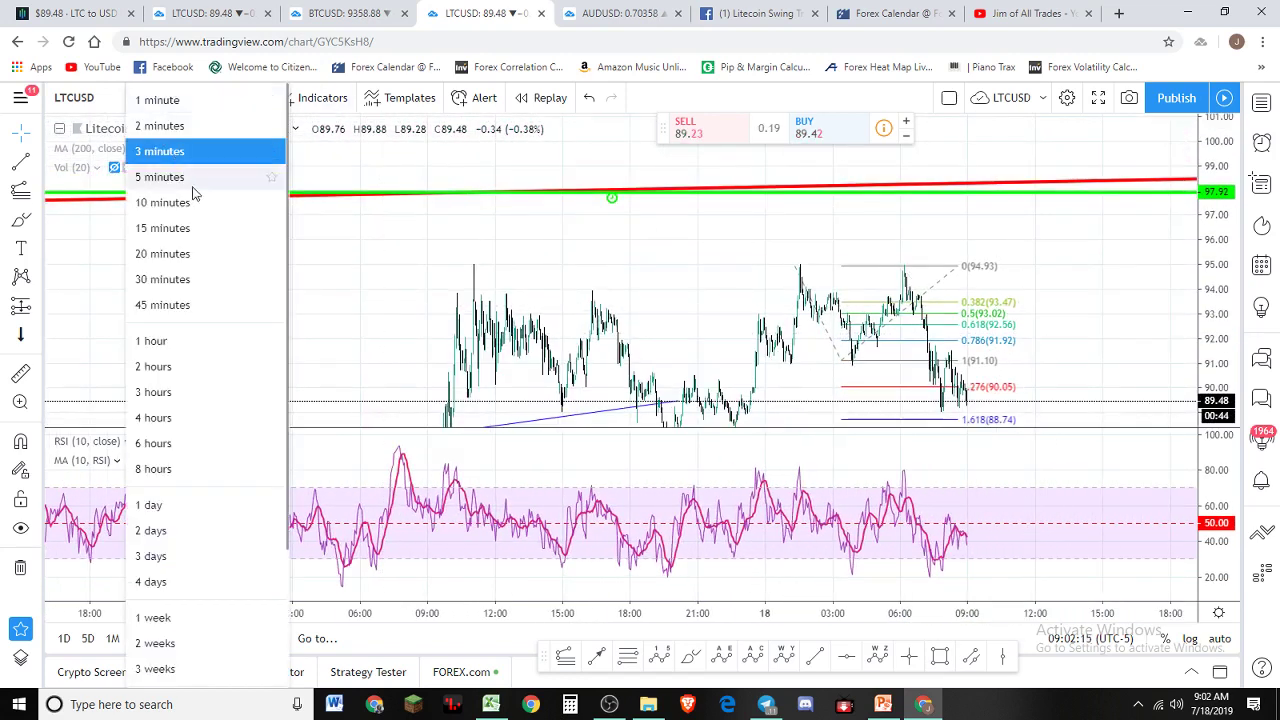
left_click(198, 207)
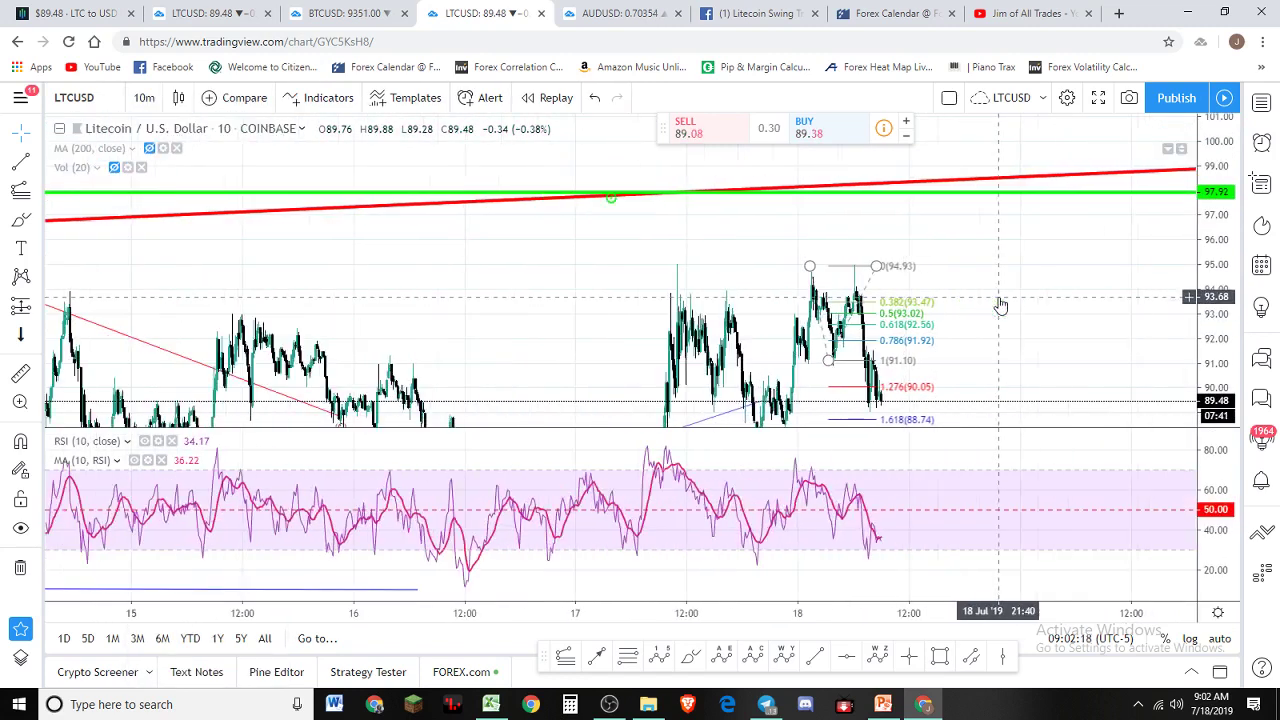
left_click_drag(1232, 250, 1230, 370)
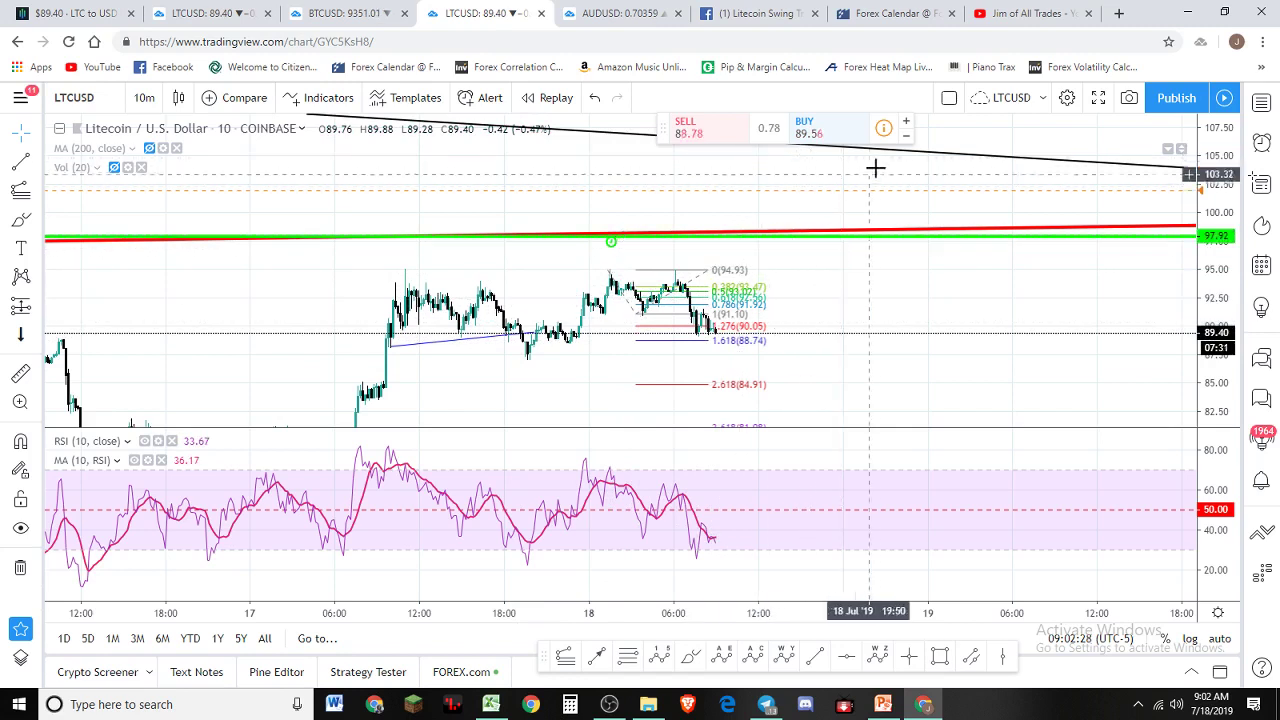
left_click_drag(889, 313, 837, 300)
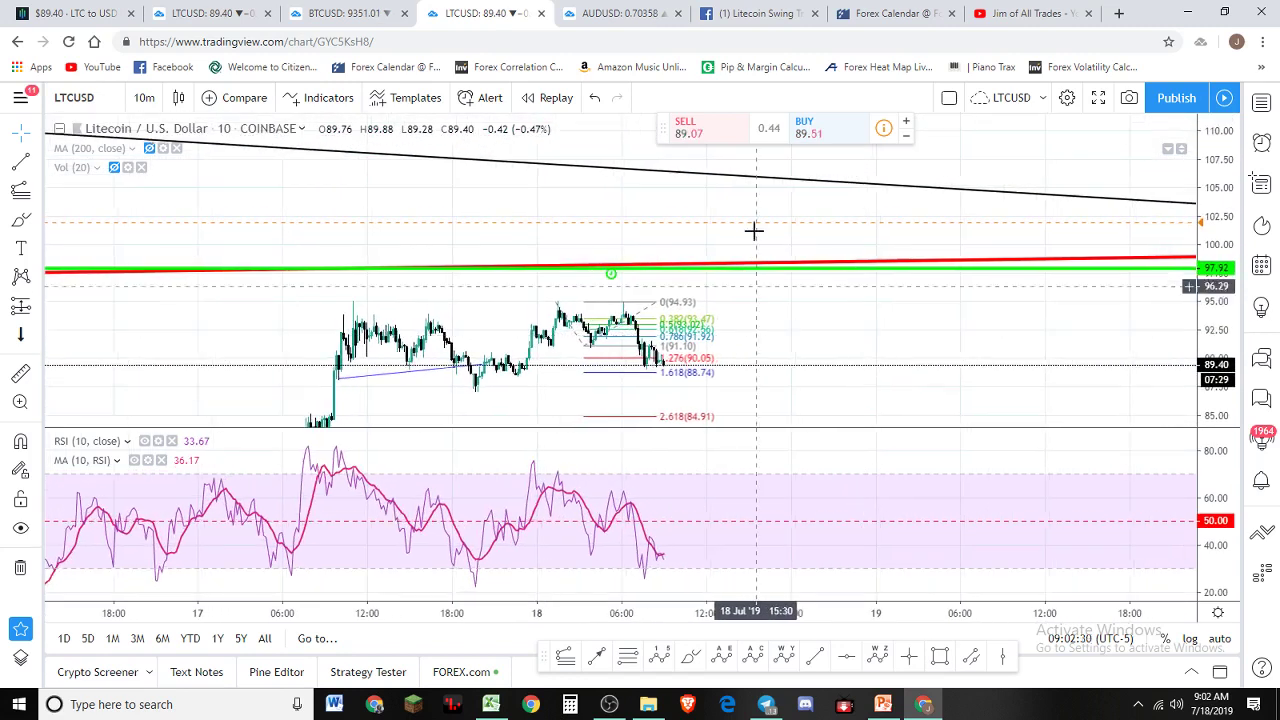
scroll(757, 297, "down", 5)
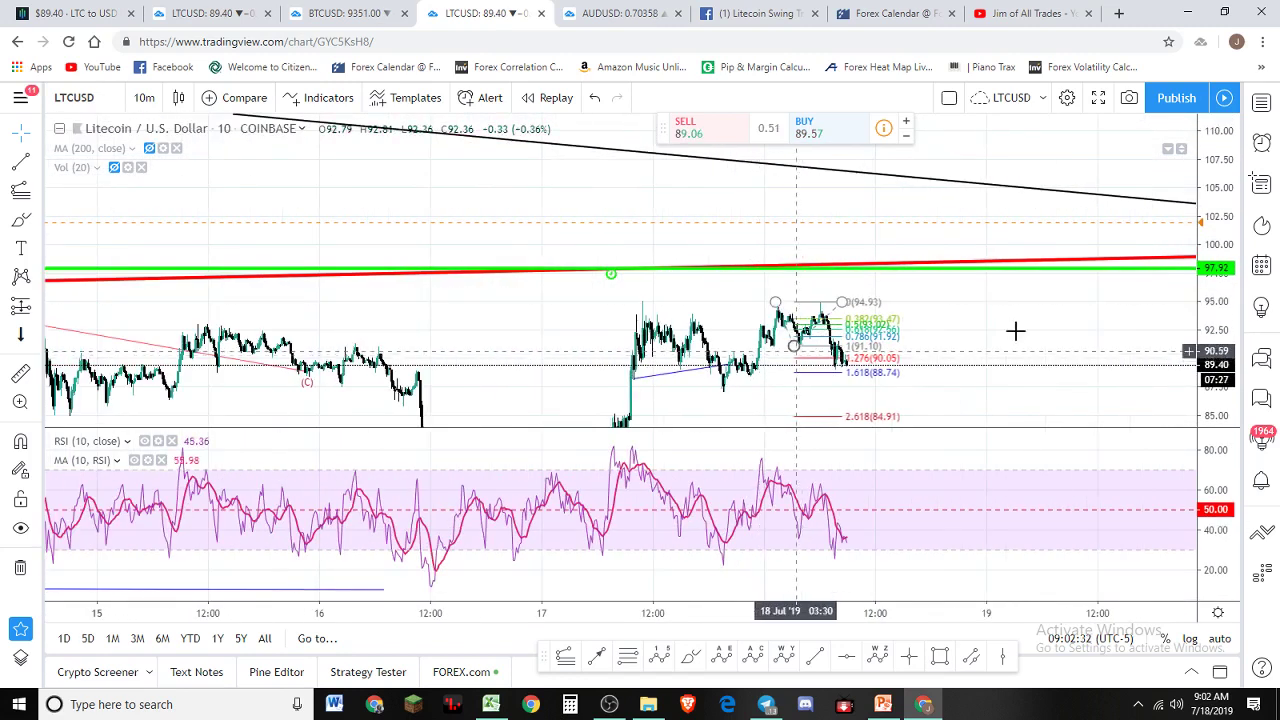
left_click_drag(921, 356, 805, 346)
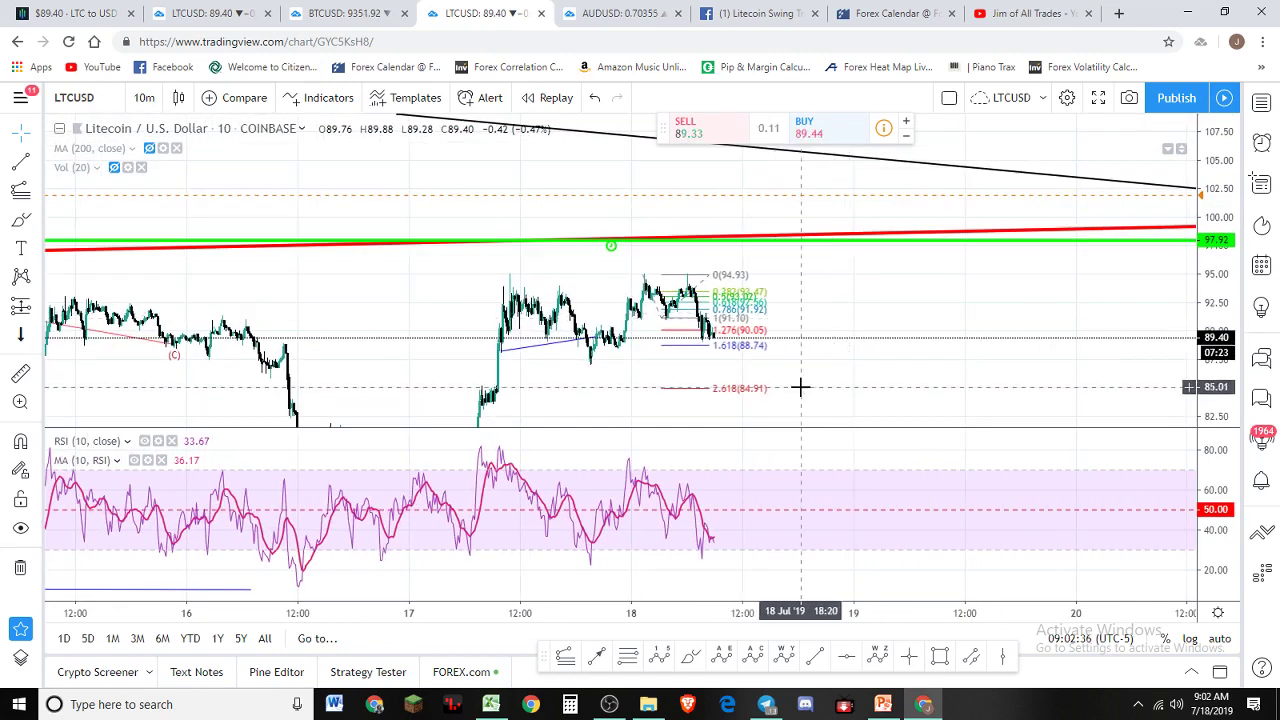
- Return to the BTCUSD chart and compare Bitcoin's rally and drop with Litecoin's, down to the 9019.86 line
left_click(380, 14)
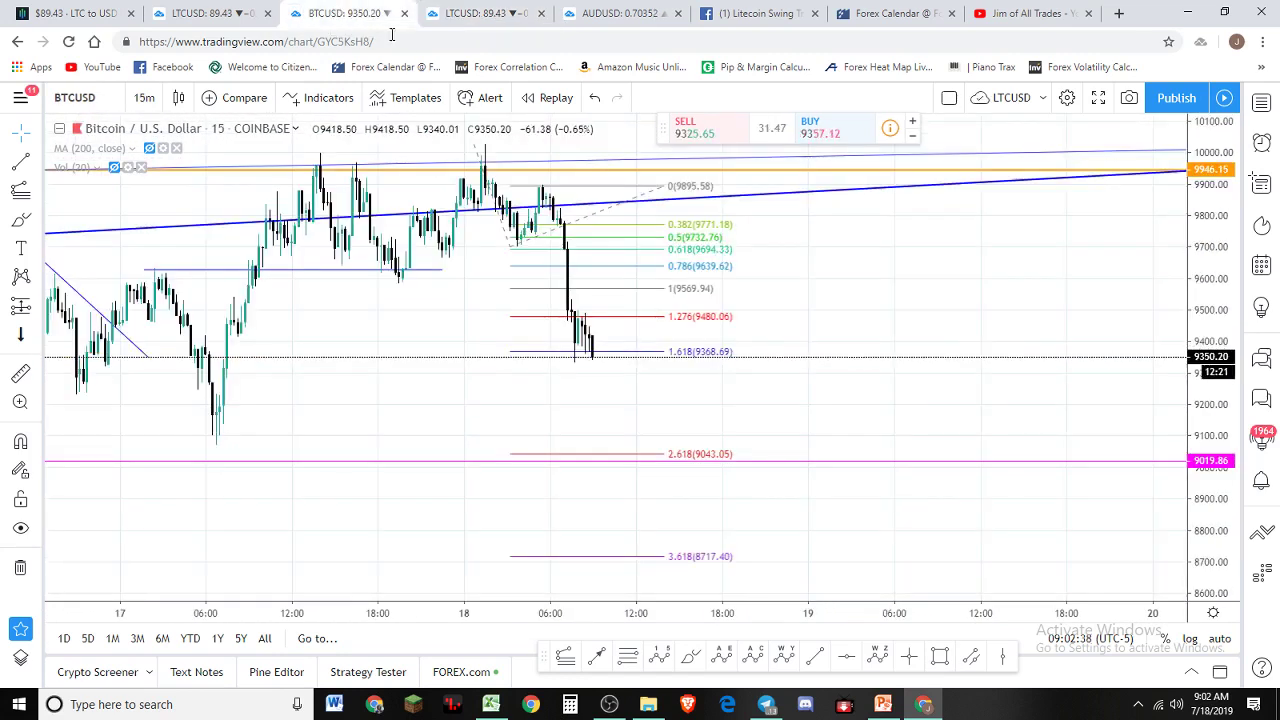
scroll(614, 320, "down", 3)
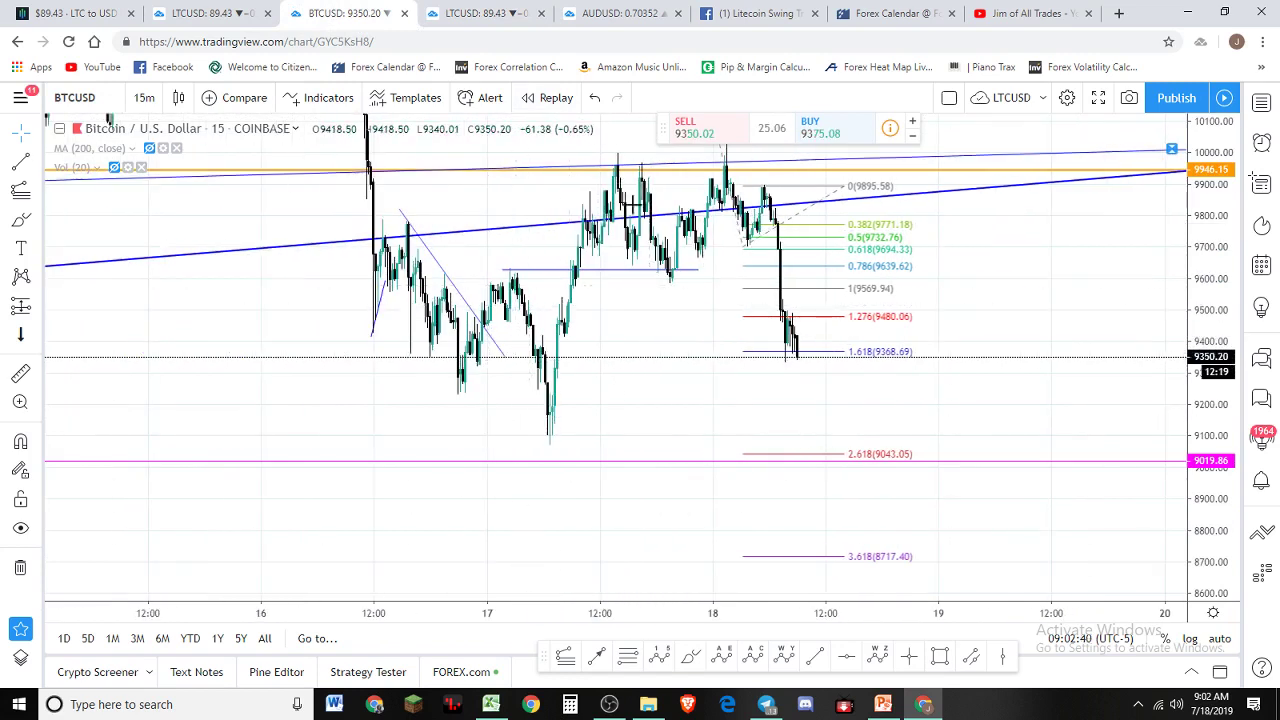
left_click_drag(666, 363, 500, 349)
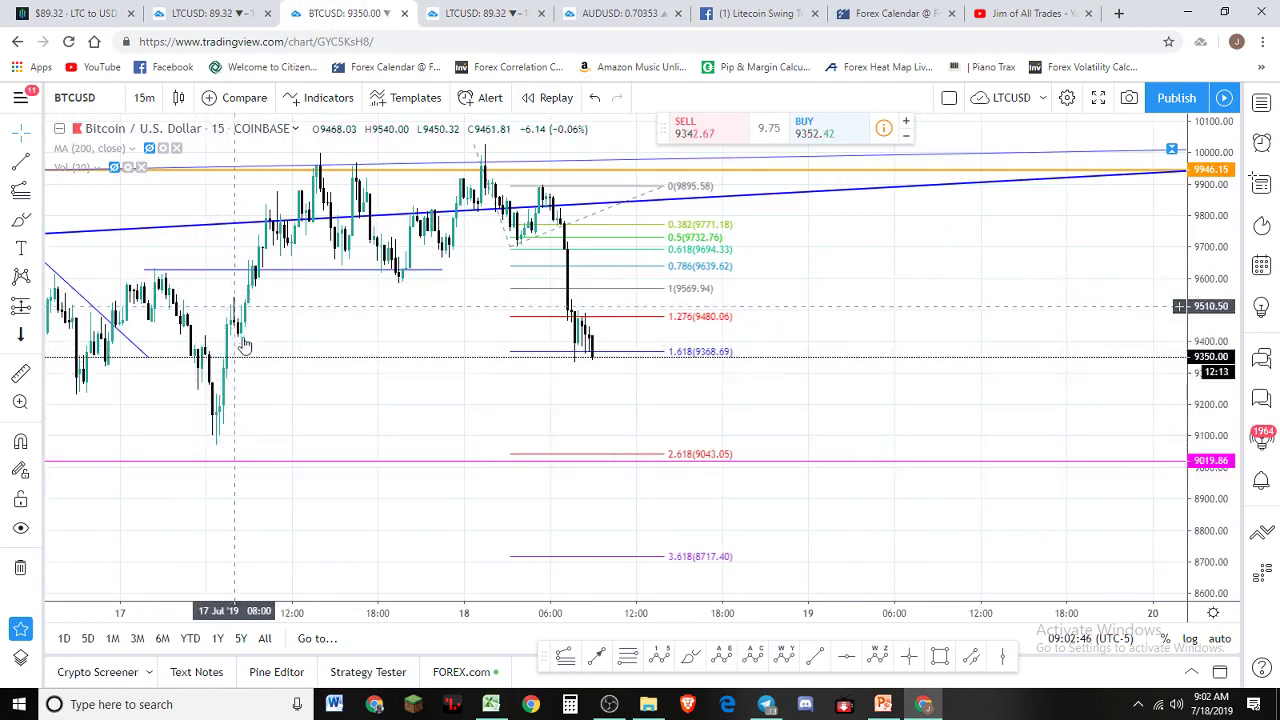
left_click_drag(449, 354, 466, 391)
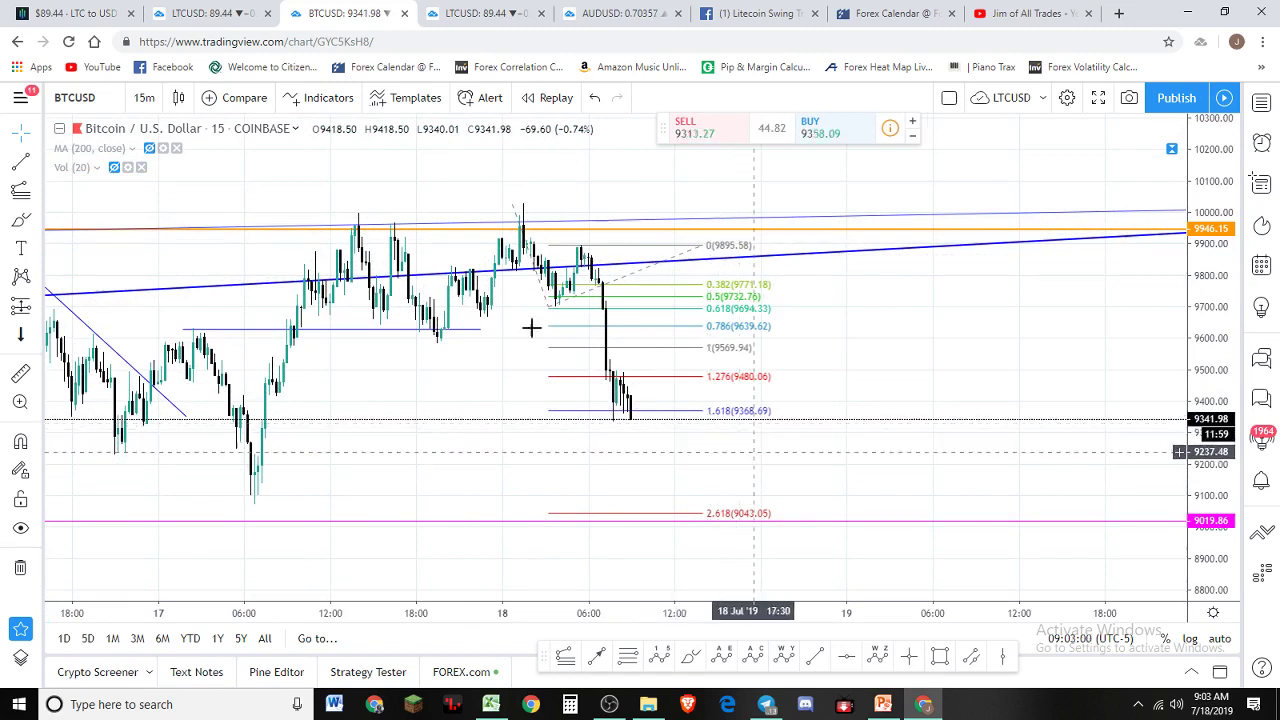
- Return to the 5-minute LTCUSD chart, delete the large Fibonacci extension based at 77.38, and review the price structure since wave (C)
left_click(212, 13)
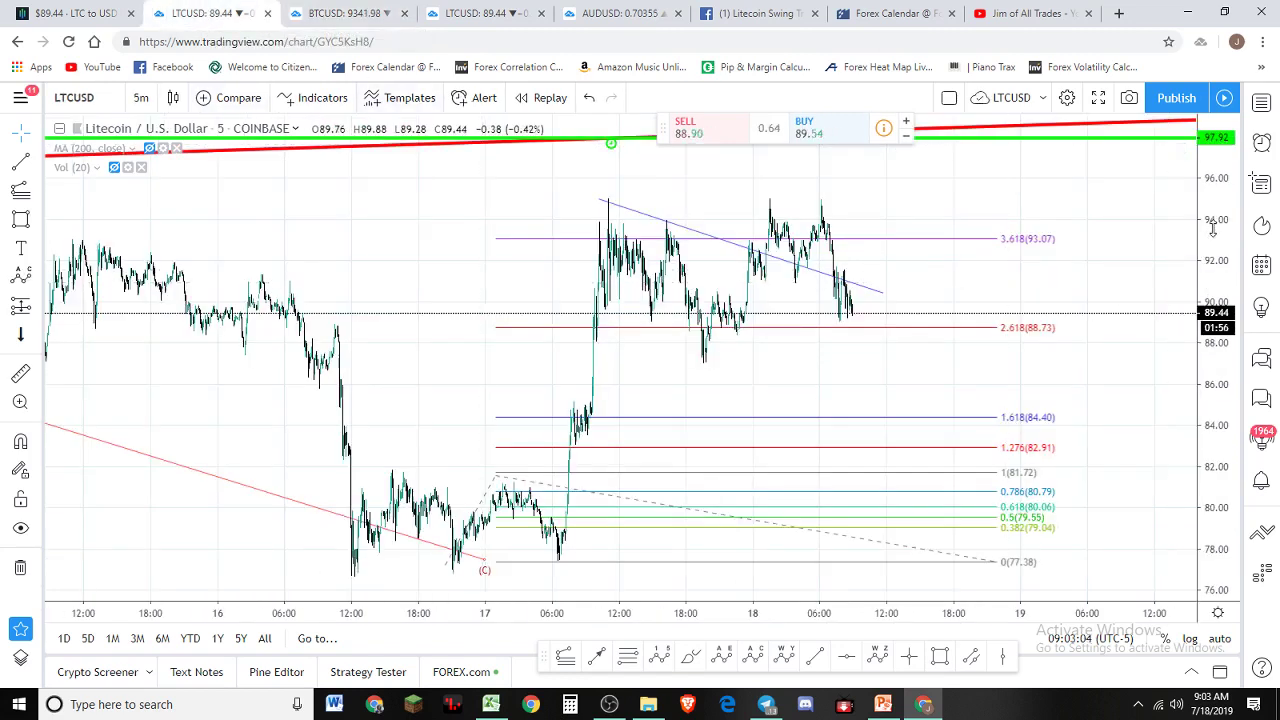
scroll(1175, 310, "up", 4)
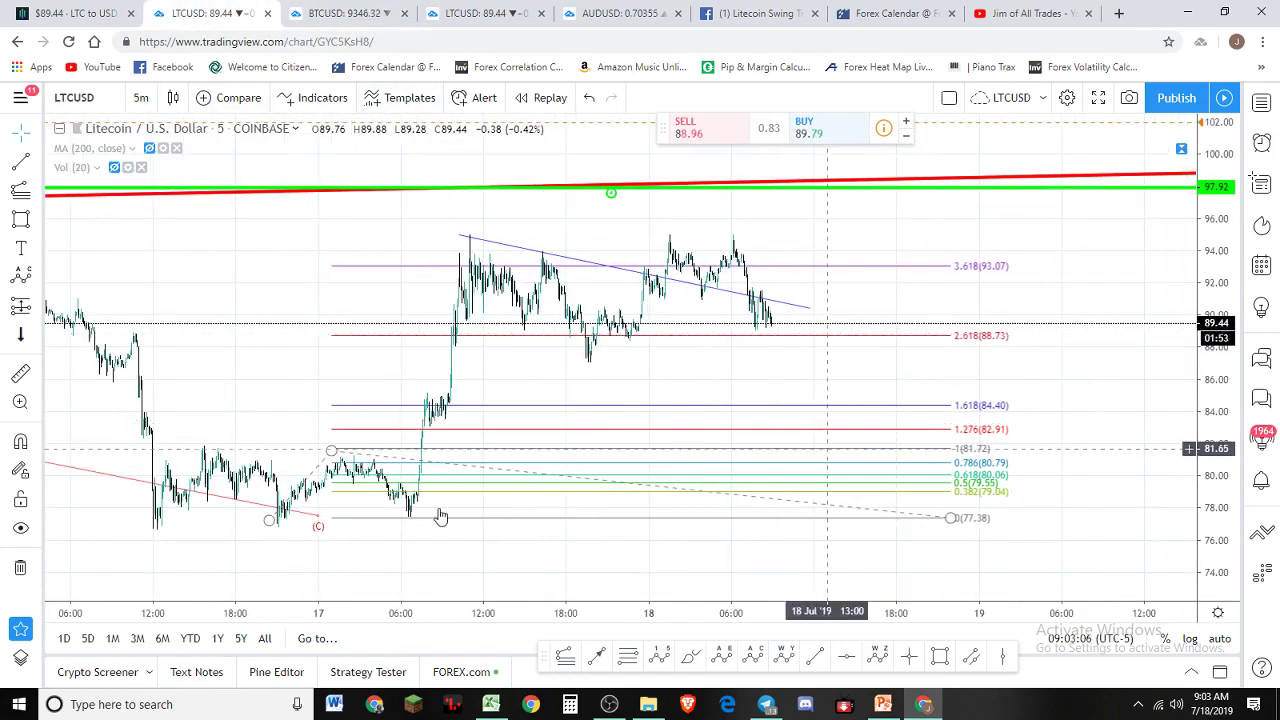
left_click_drag(1140, 262, 1140, 318)
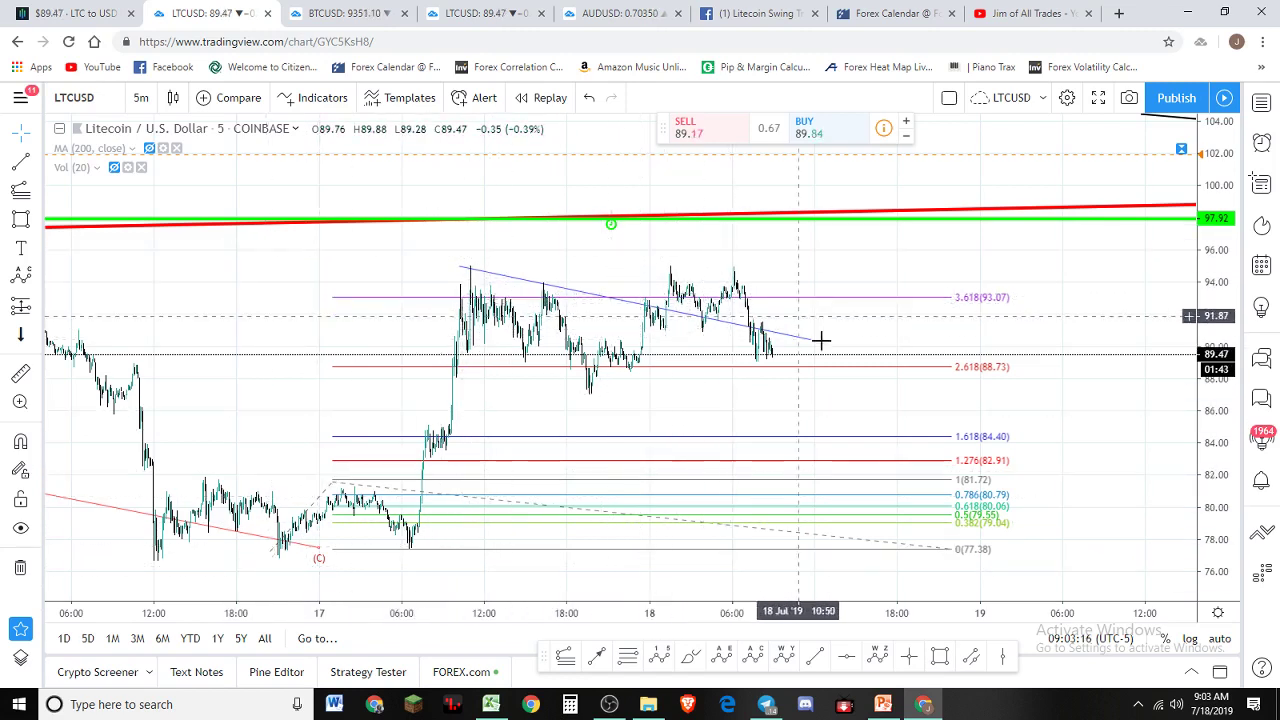
left_click(983, 300)
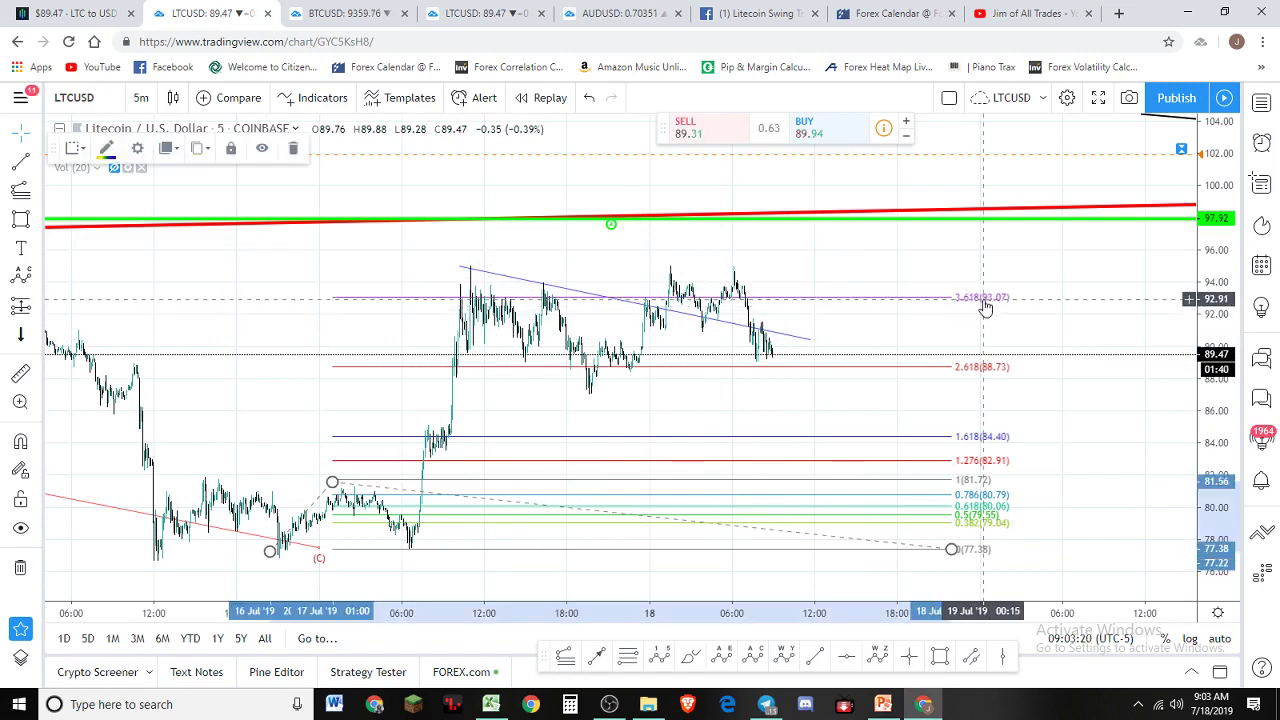
key("Delete")
scroll(1012, 309, "down", 3)
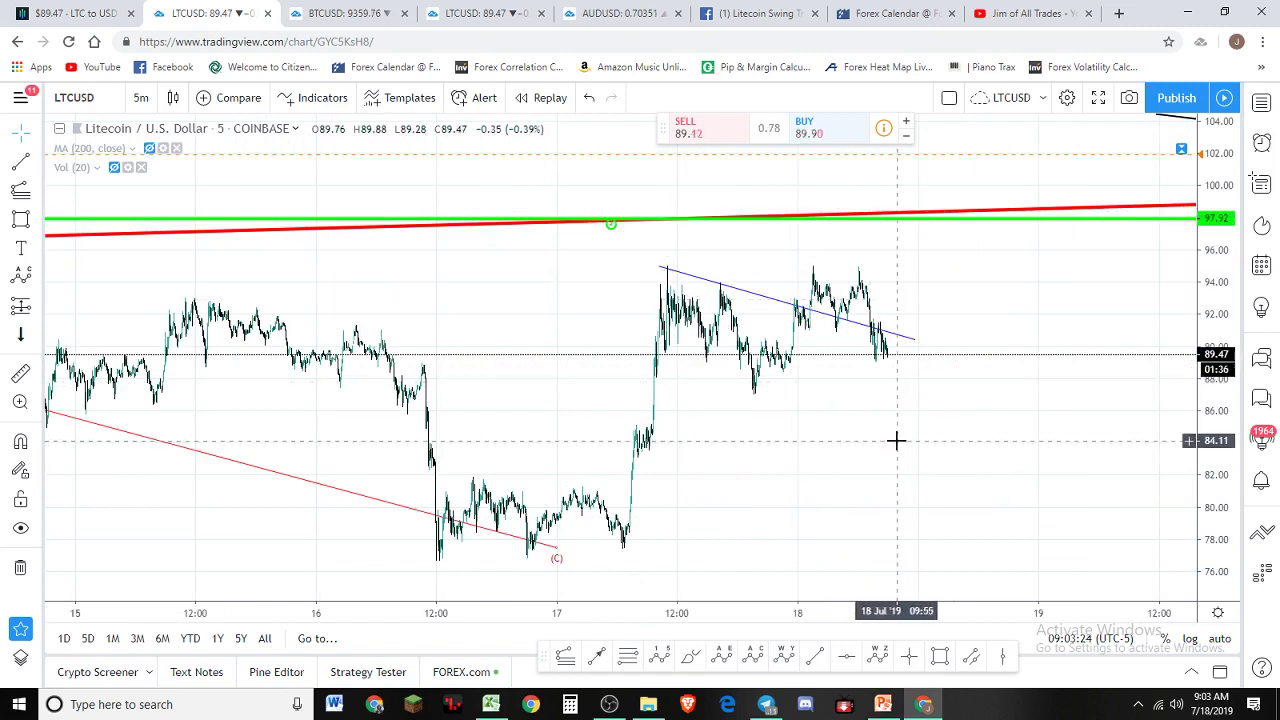
scroll(894, 440, "up", 2)
scroll(851, 443, "up", 1)
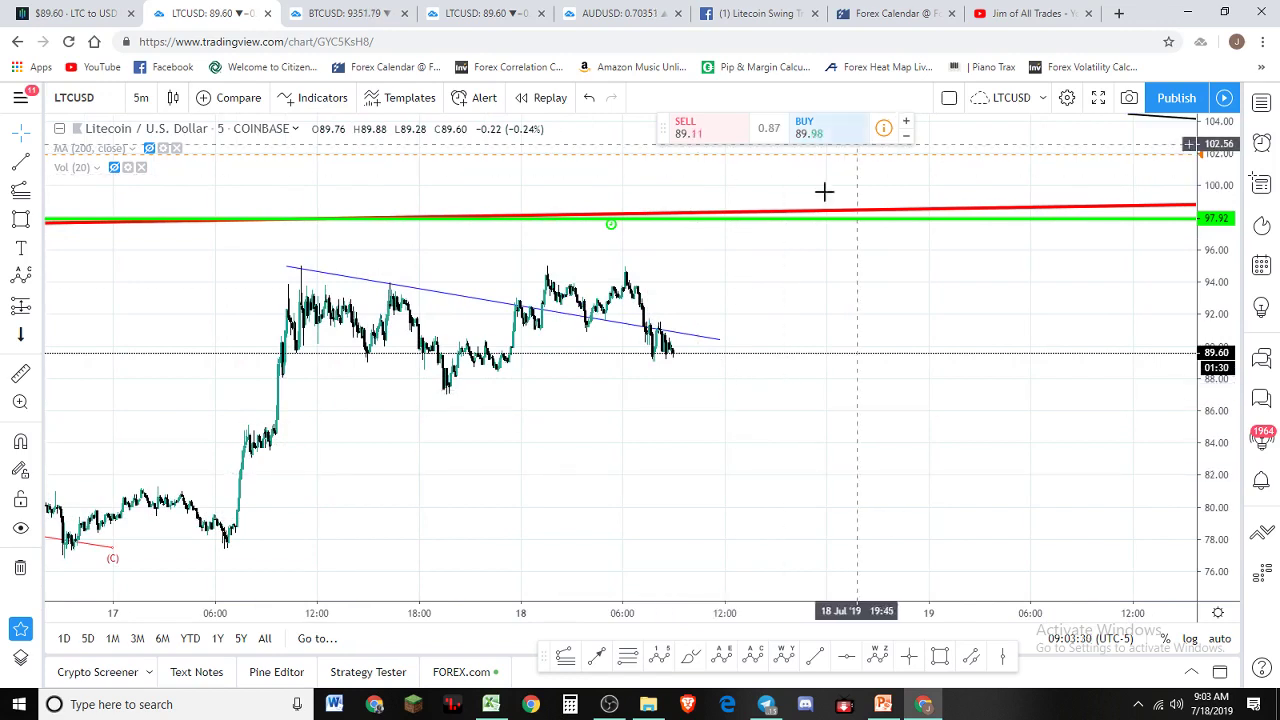
scroll(966, 374, "down", 2)
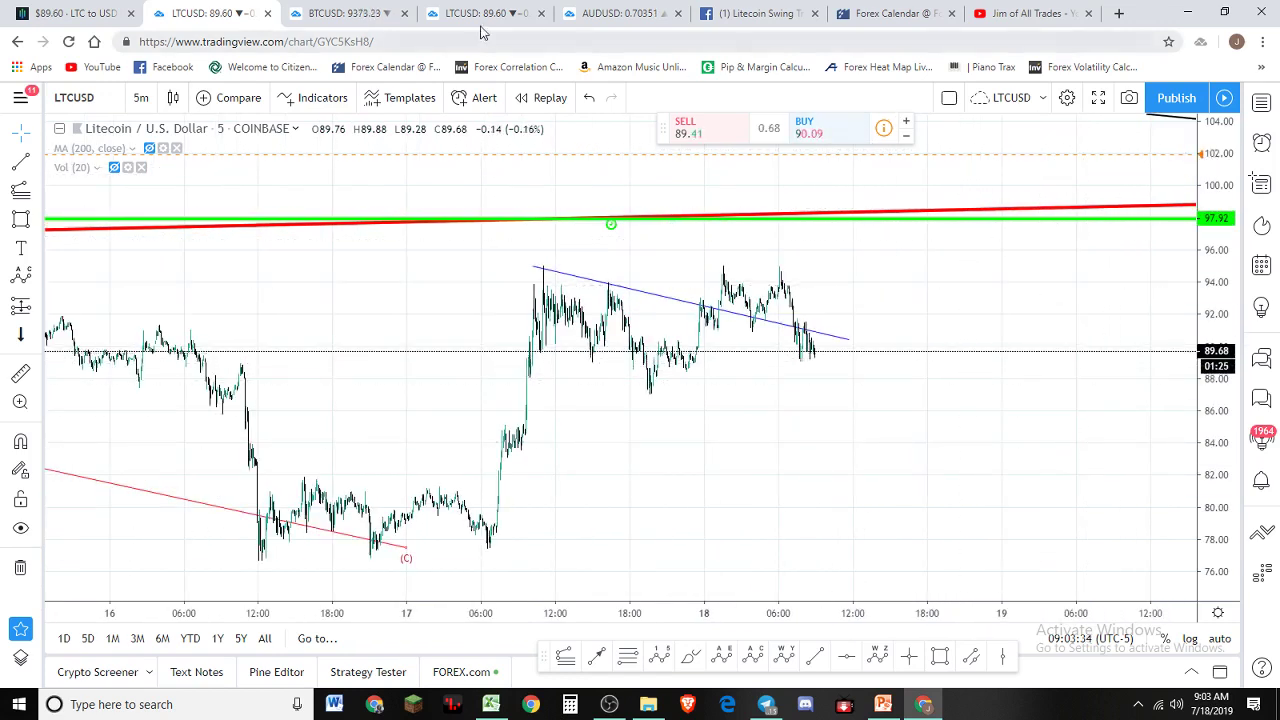
- Return to the BTCUSD chart and draw a nearly horizontal trend line from the 16 July low, about 9253, across to late 18 July
left_click(345, 14)
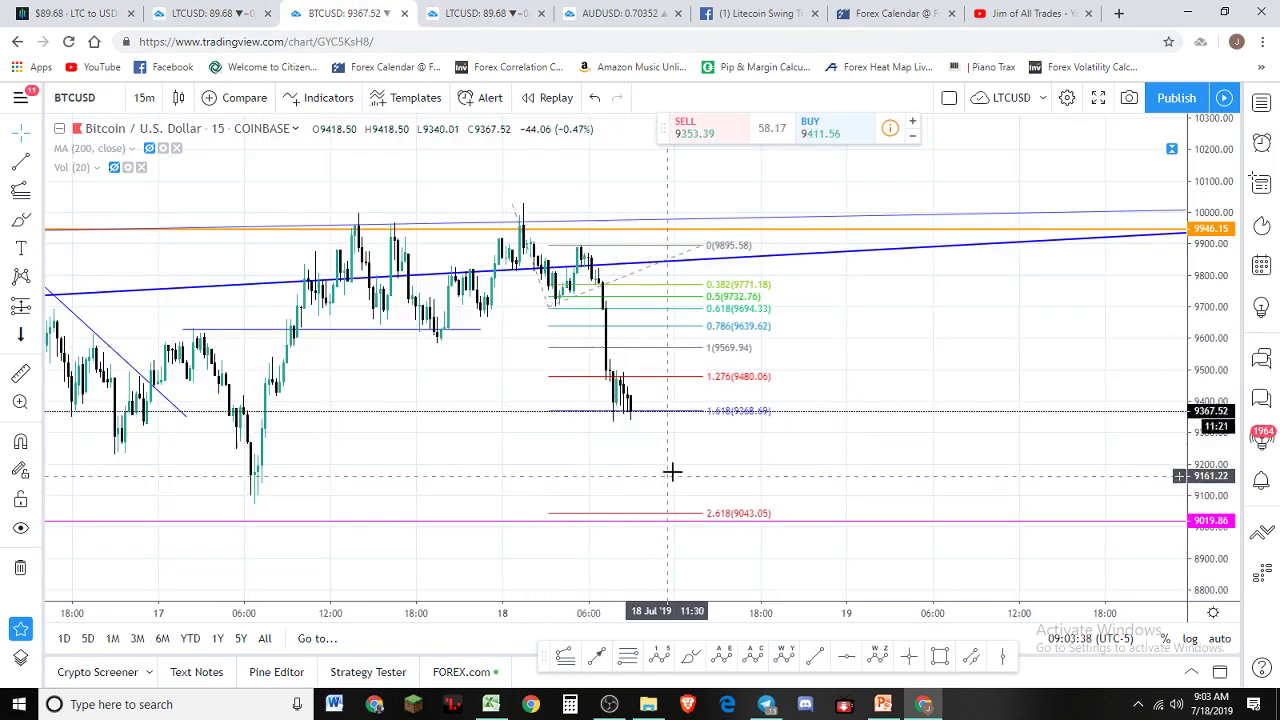
scroll(645, 453, "down", 3)
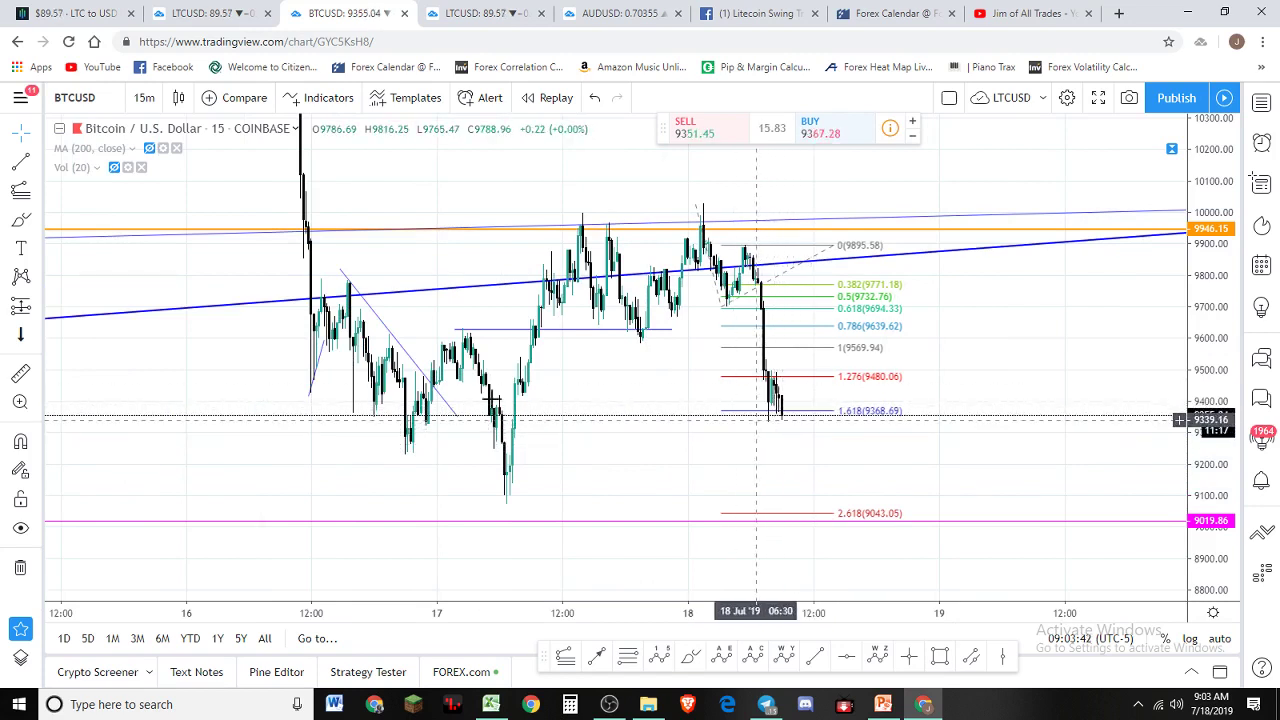
left_click(817, 662)
left_click(395, 447)
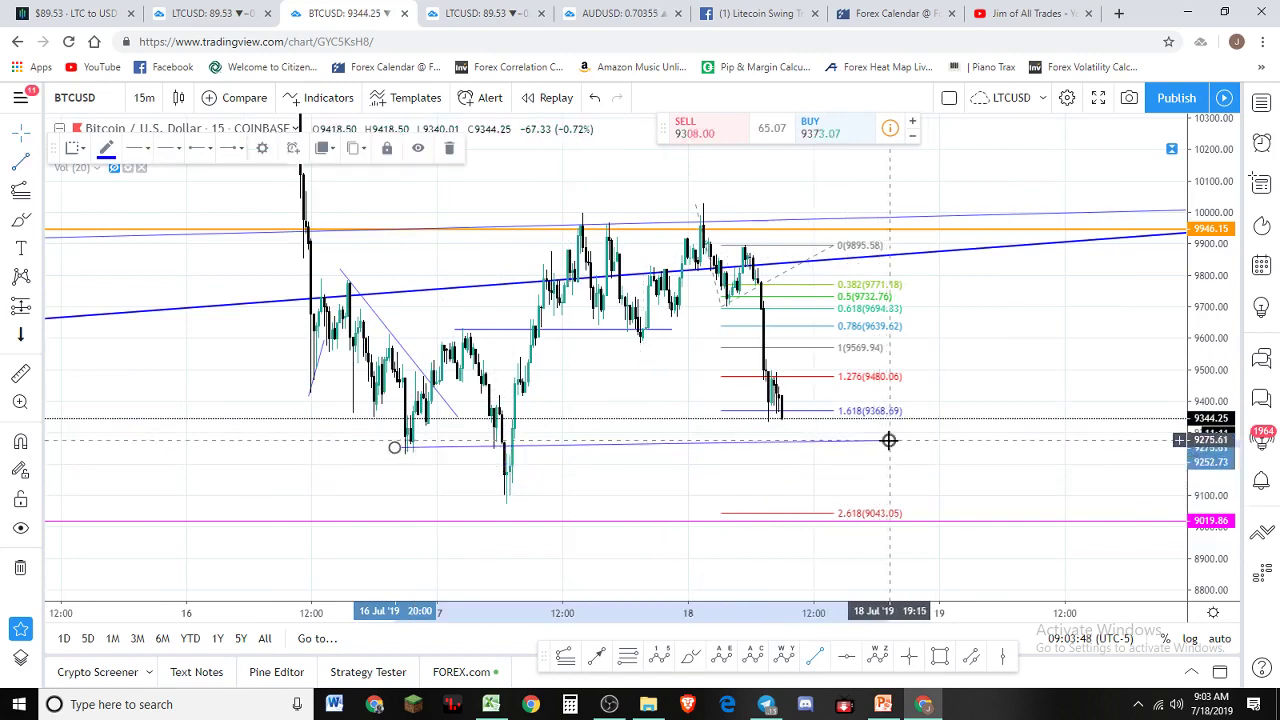
left_click(889, 447)
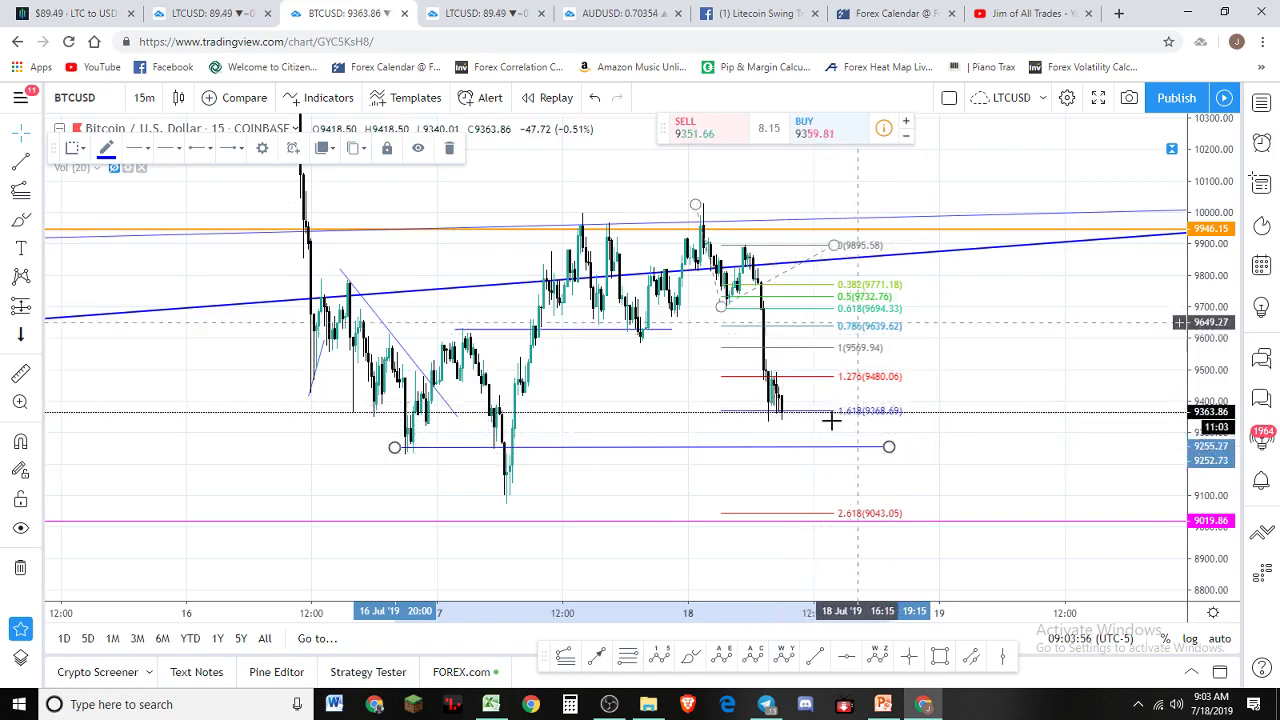
left_click(953, 263)
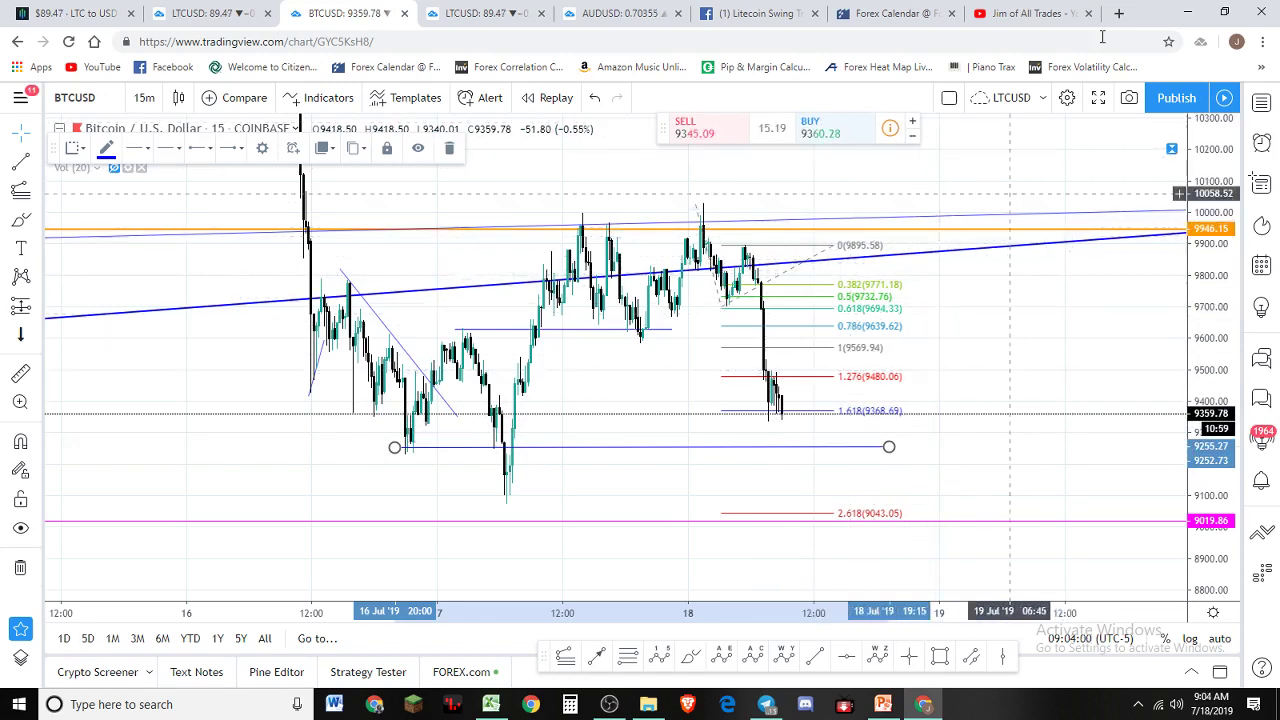
- Set the BTCUSD chart to a 45-minute interval
left_click(148, 100)
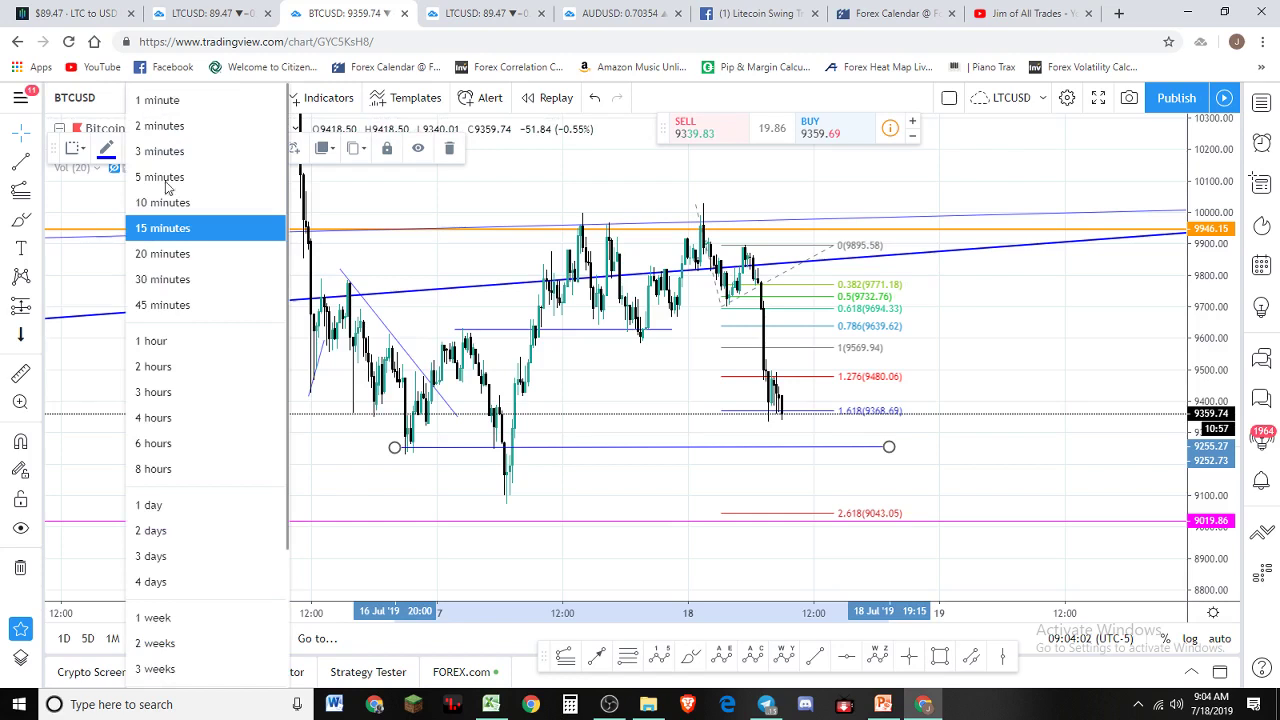
left_click(200, 305)
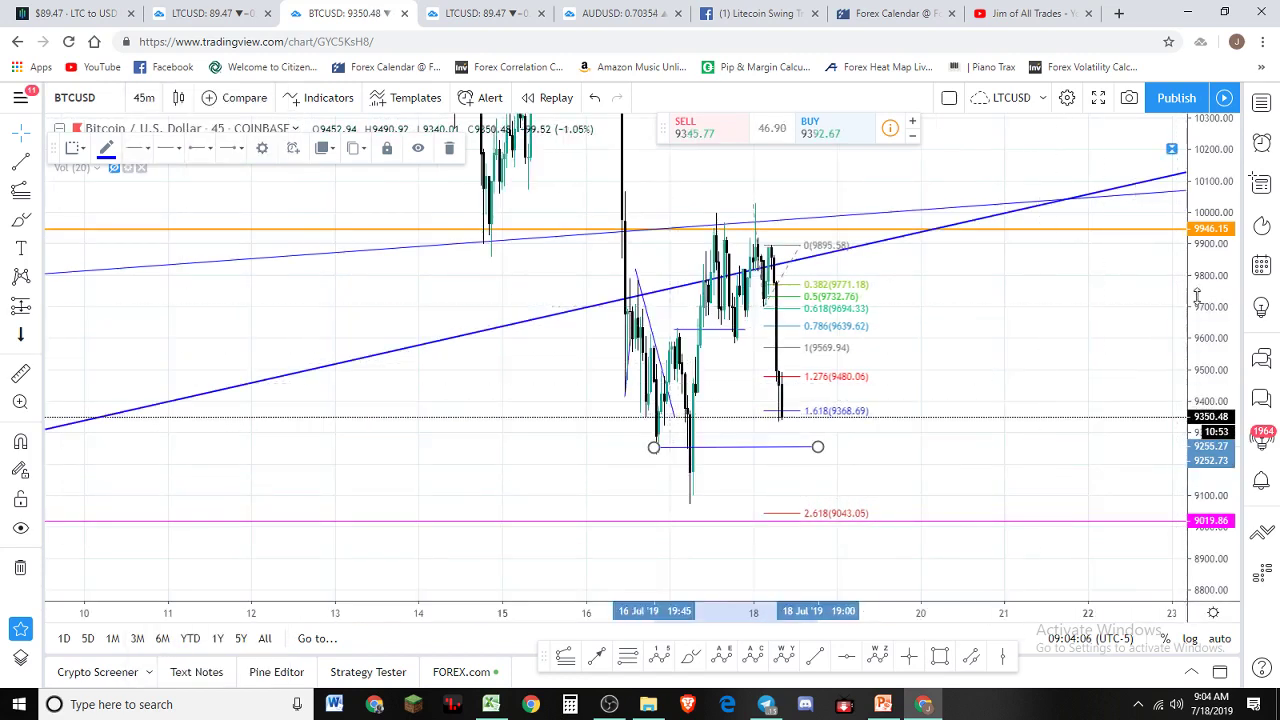
scroll(963, 486, "up", 3)
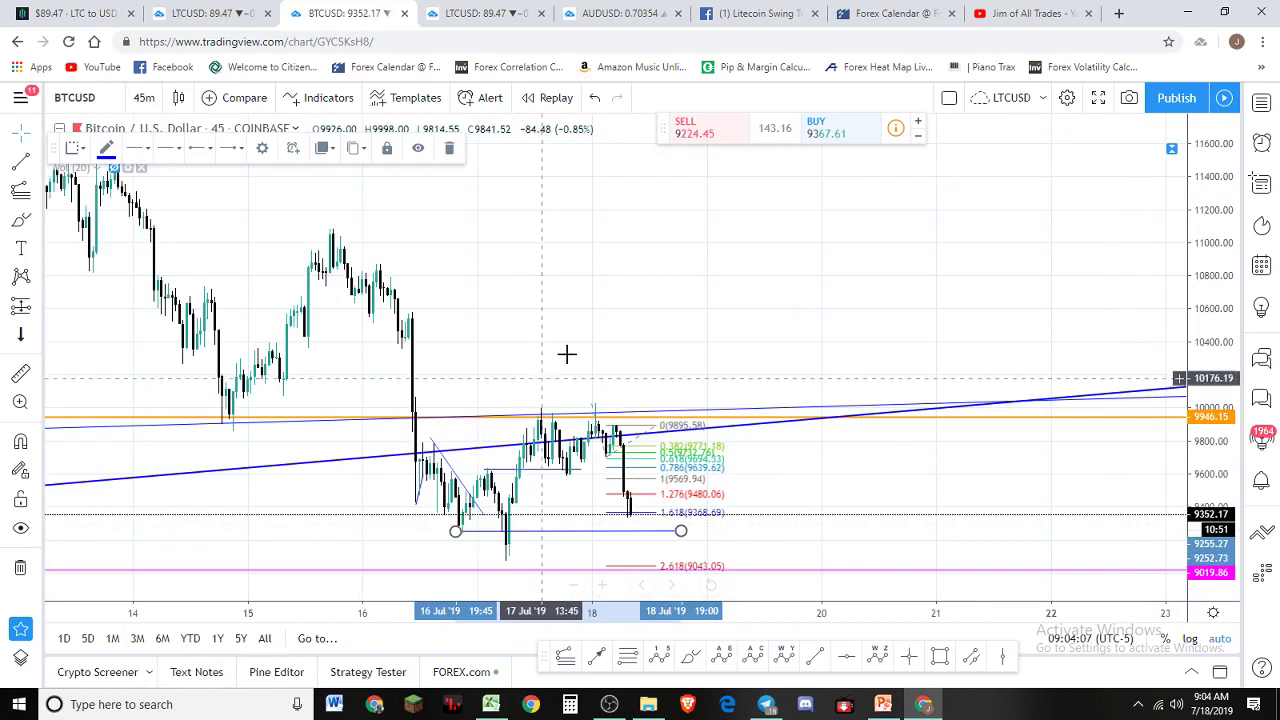
scroll(628, 522, "up", 1)
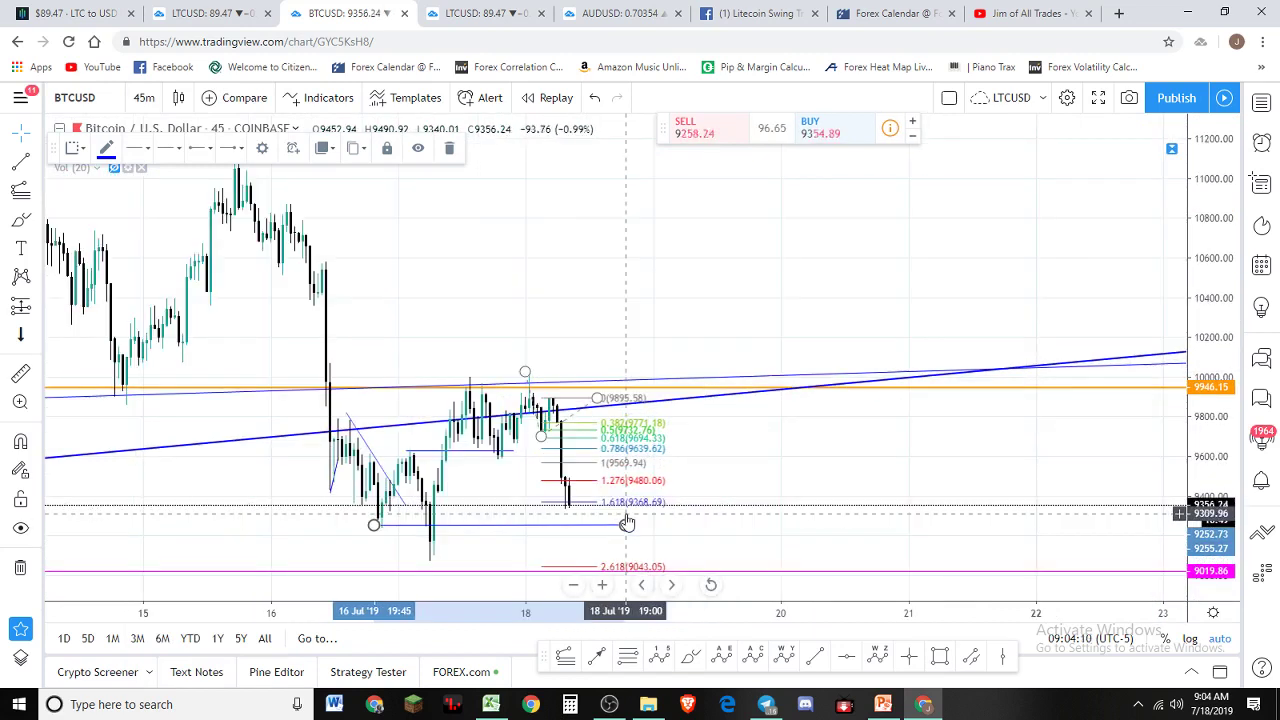
- Place a Fibonacci extension on Bitcoin's rally from about 9068.10 to 10035.56, with its pullback point at about 9354.30, and examine the upside levels
left_click(20, 190)
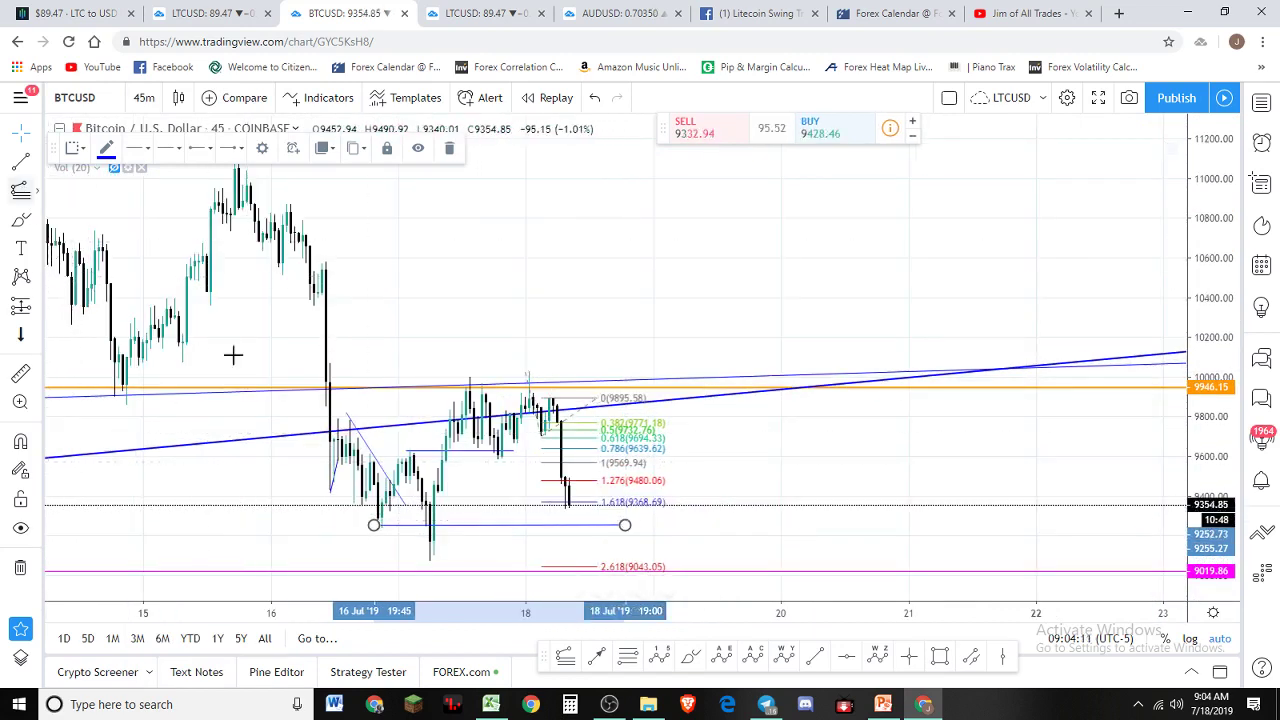
left_click(426, 562)
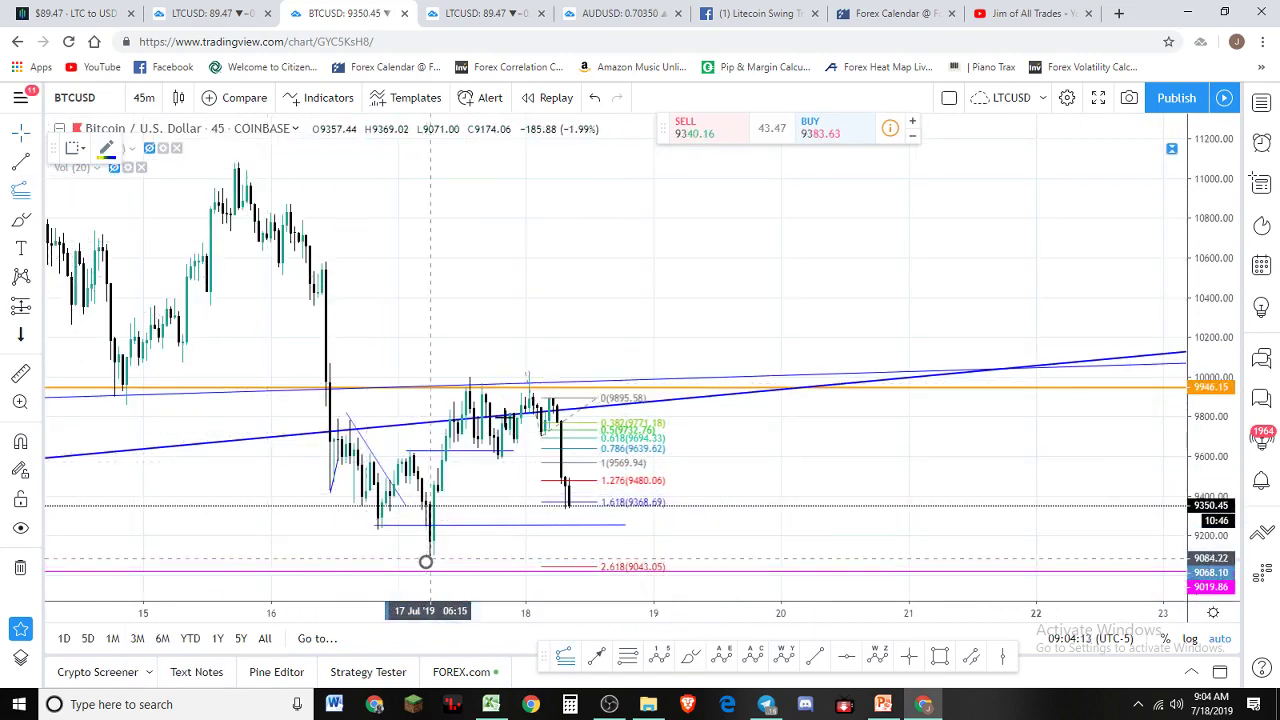
left_click(521, 371)
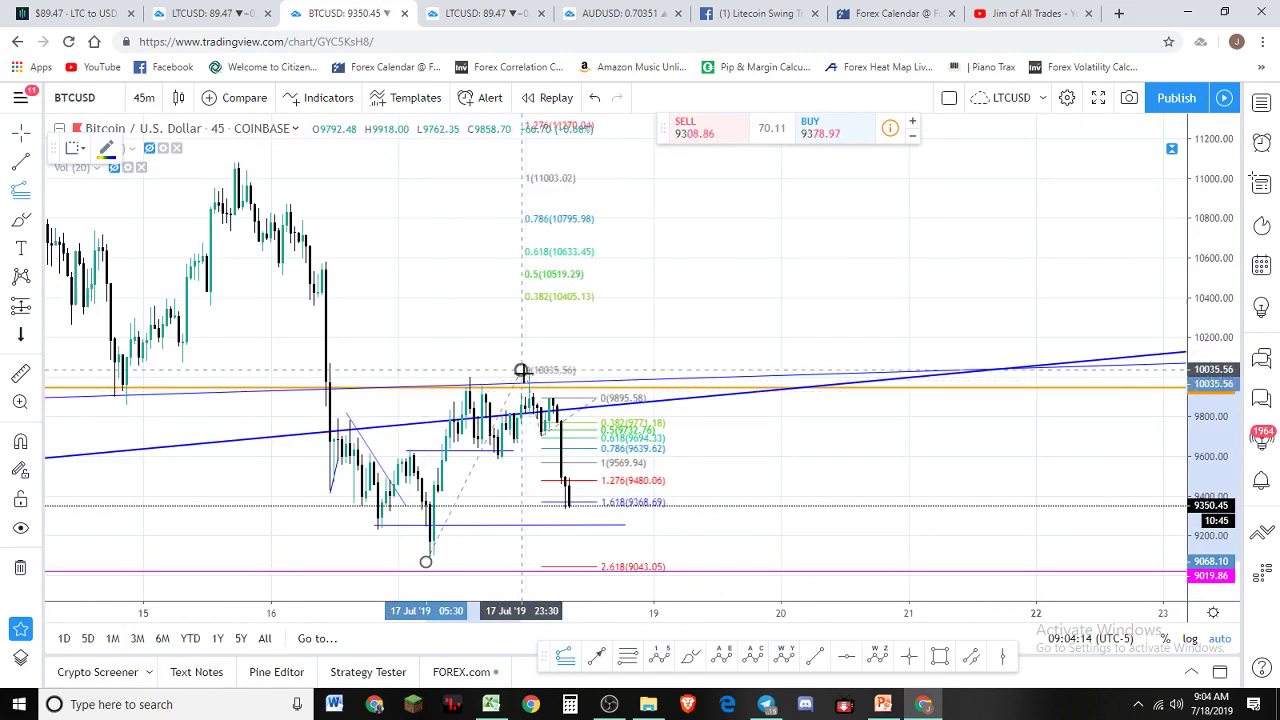
left_click(743, 505)
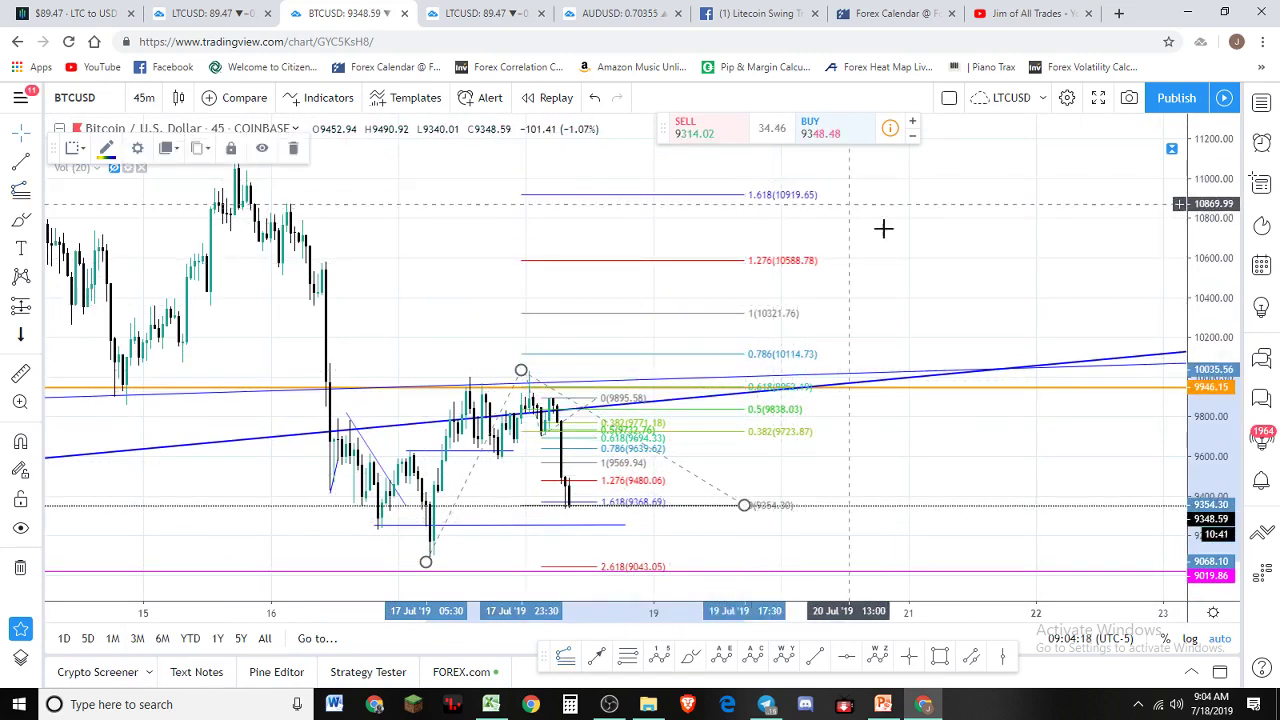
left_click_drag(857, 263, 777, 323)
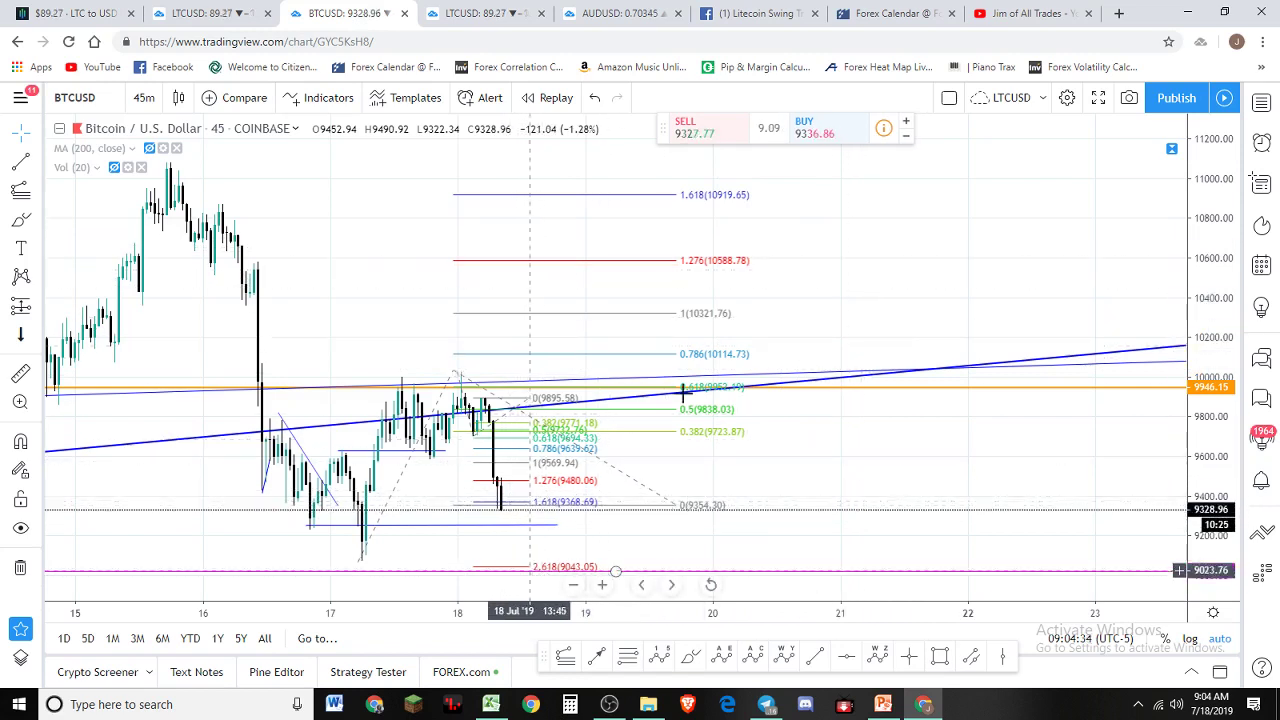
left_click_drag(886, 189, 894, 177)
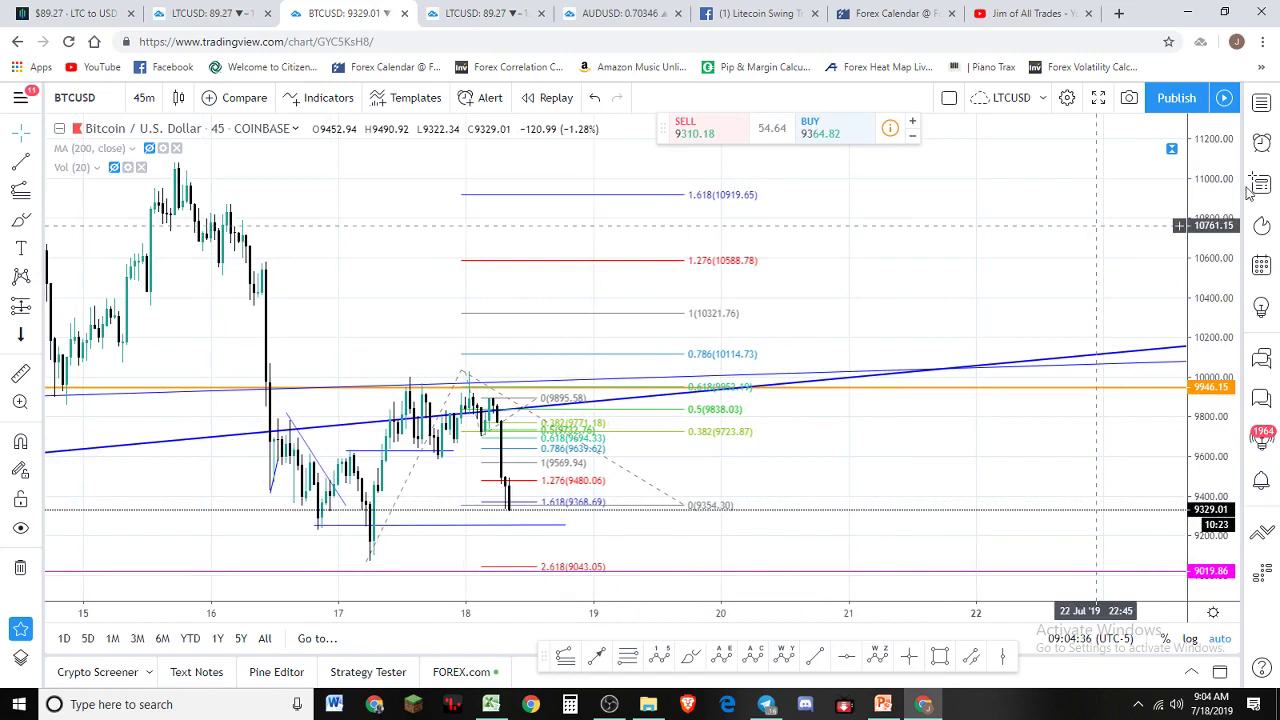
left_click_drag(677, 266, 906, 266)
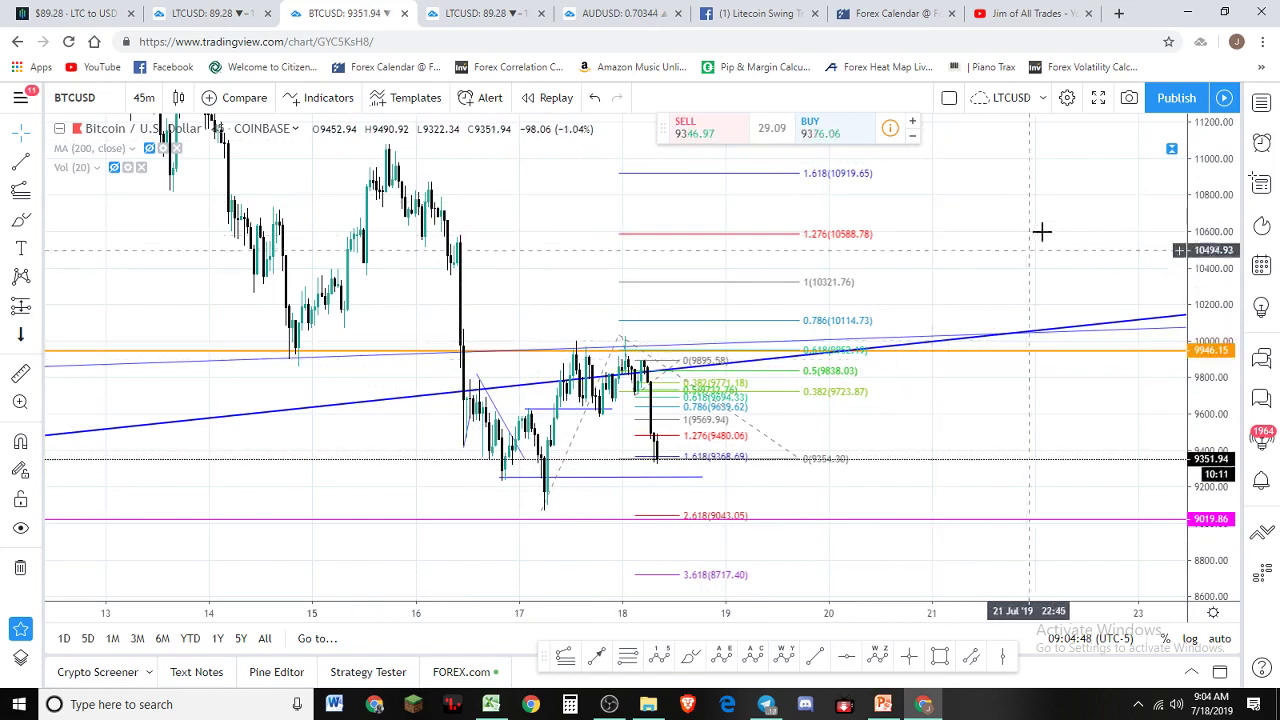
left_click_drag(1012, 244, 982, 257)
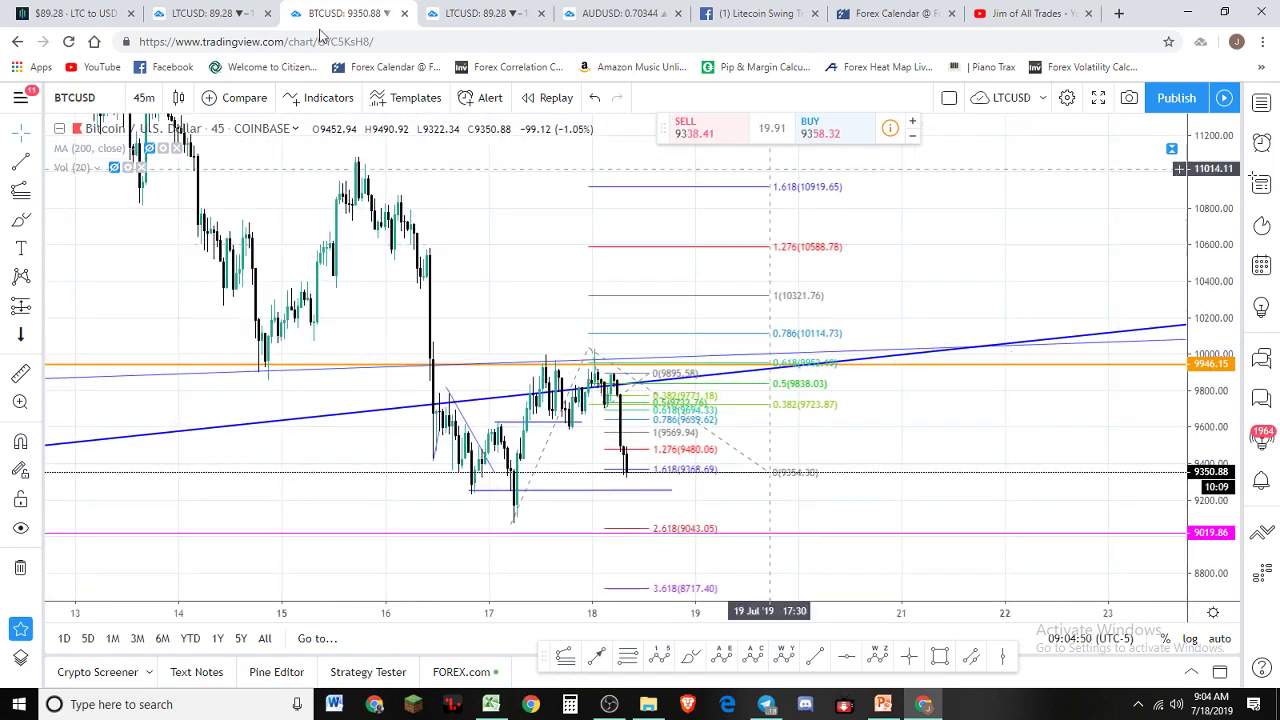
- Return to the 5-minute LTCUSD chart and examine Litecoin's rally since wave (C) and its pullback around the descending blue trend line
left_click(225, 13)
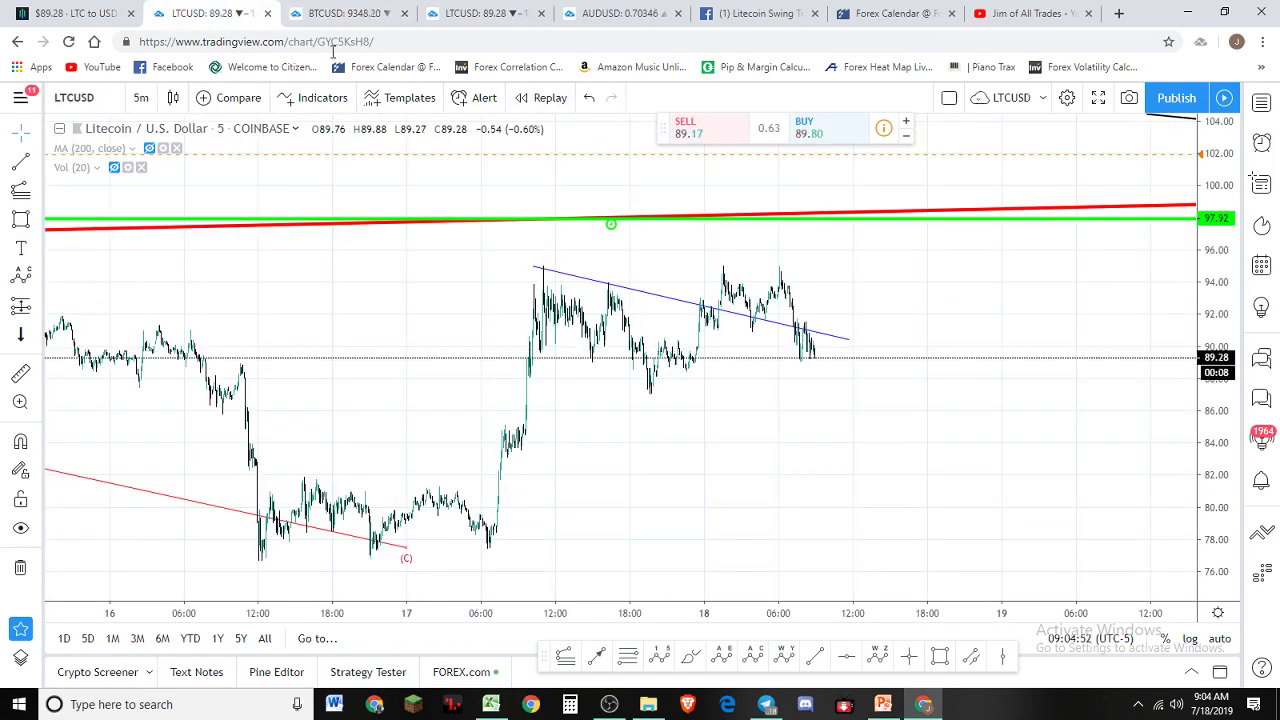
scroll(849, 369, "up", 3)
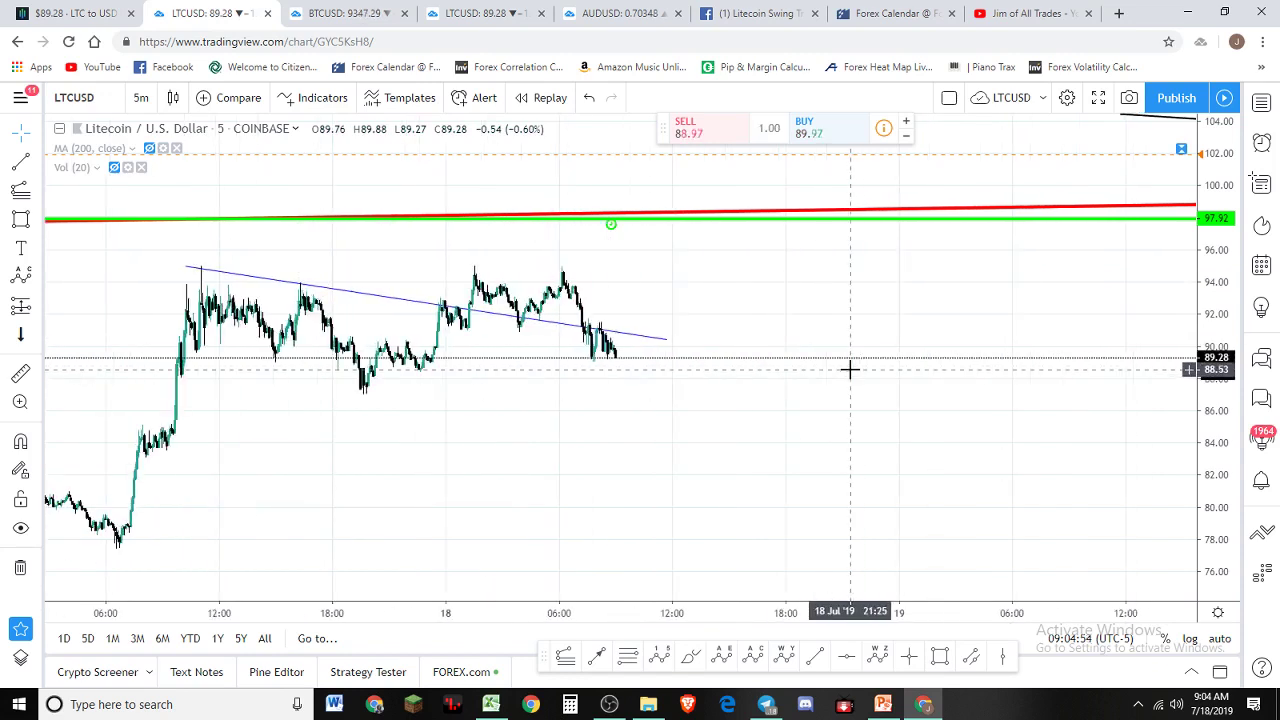
scroll(849, 369, "down", 1)
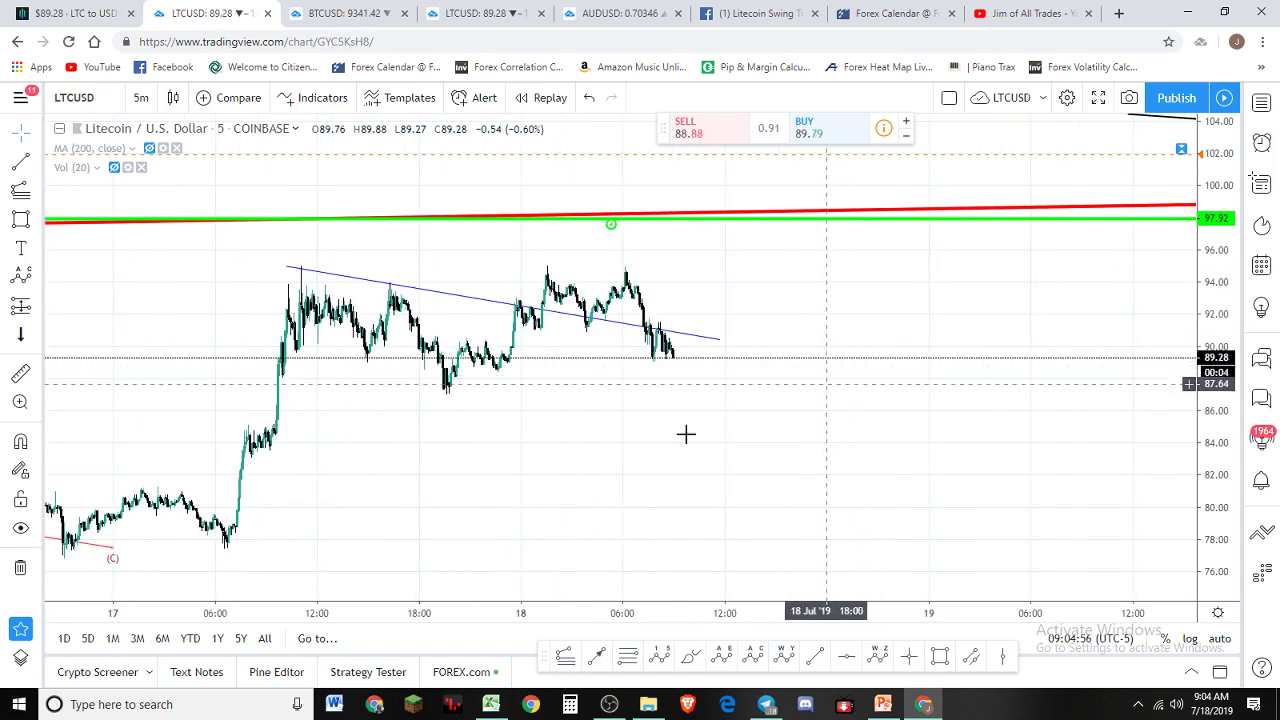
scroll(664, 425, "down", 1)
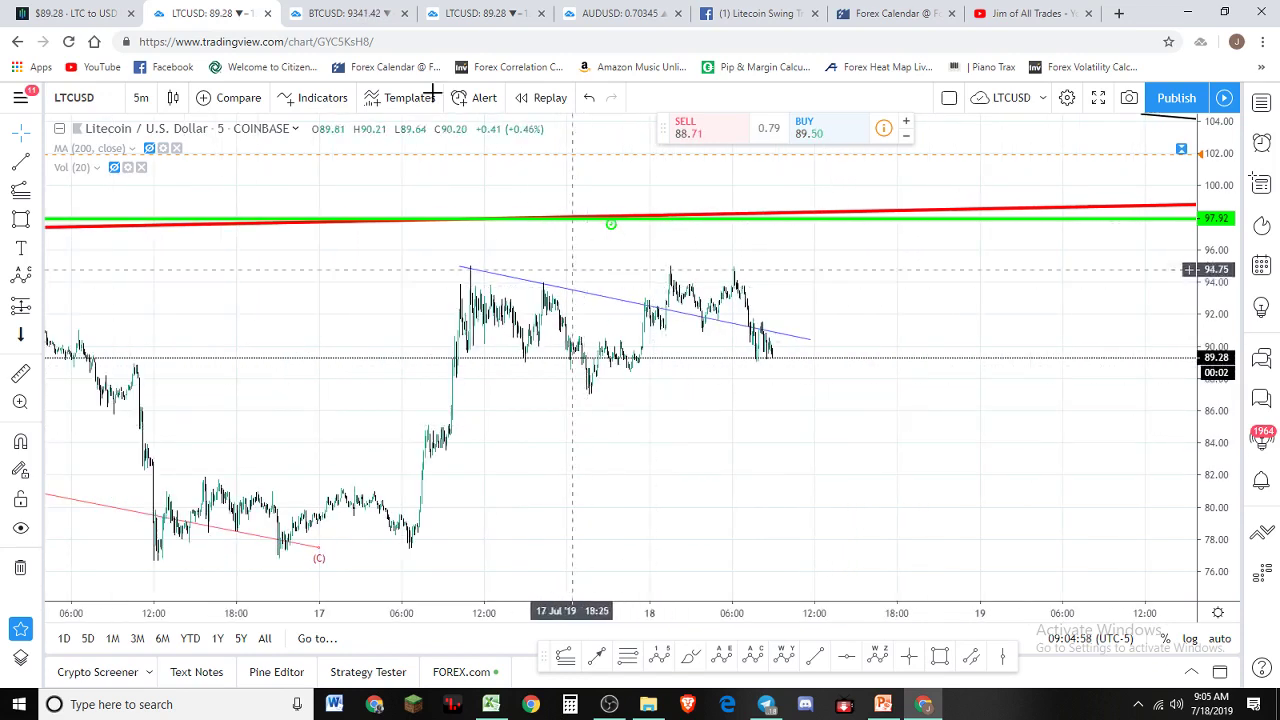
scroll(511, 350, "down", 2)
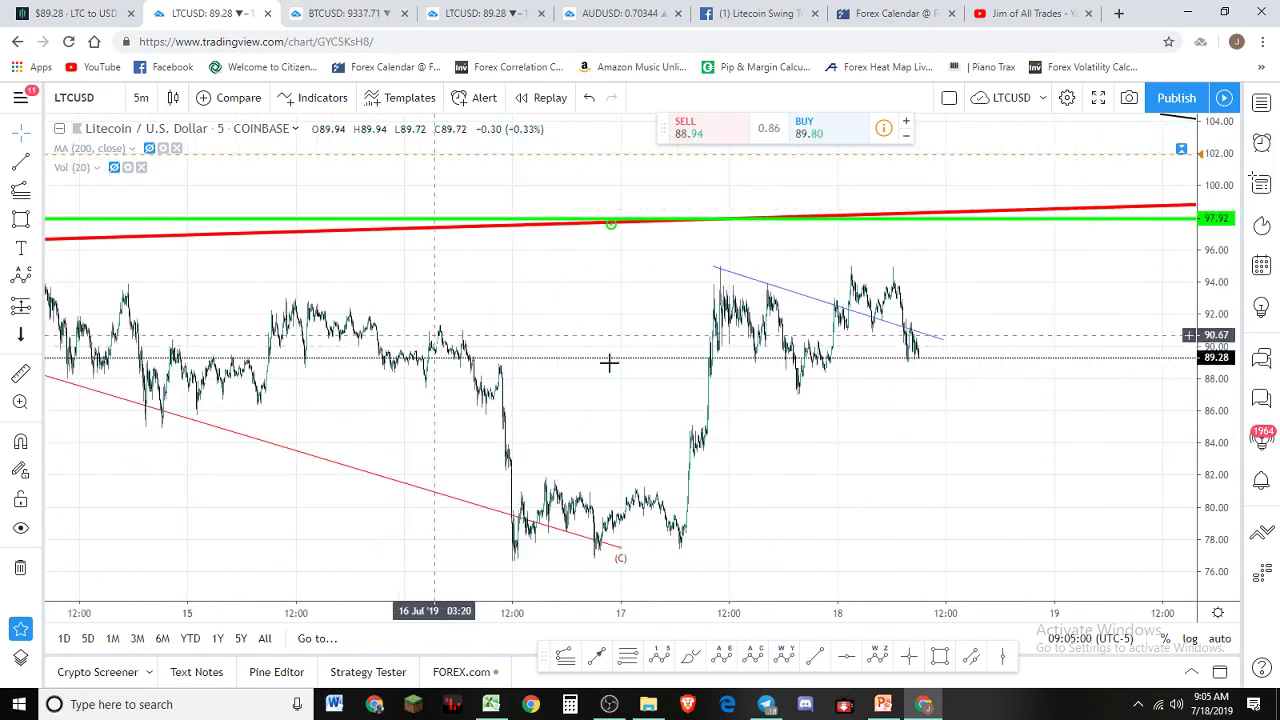
scroll(872, 405, "up", 2)
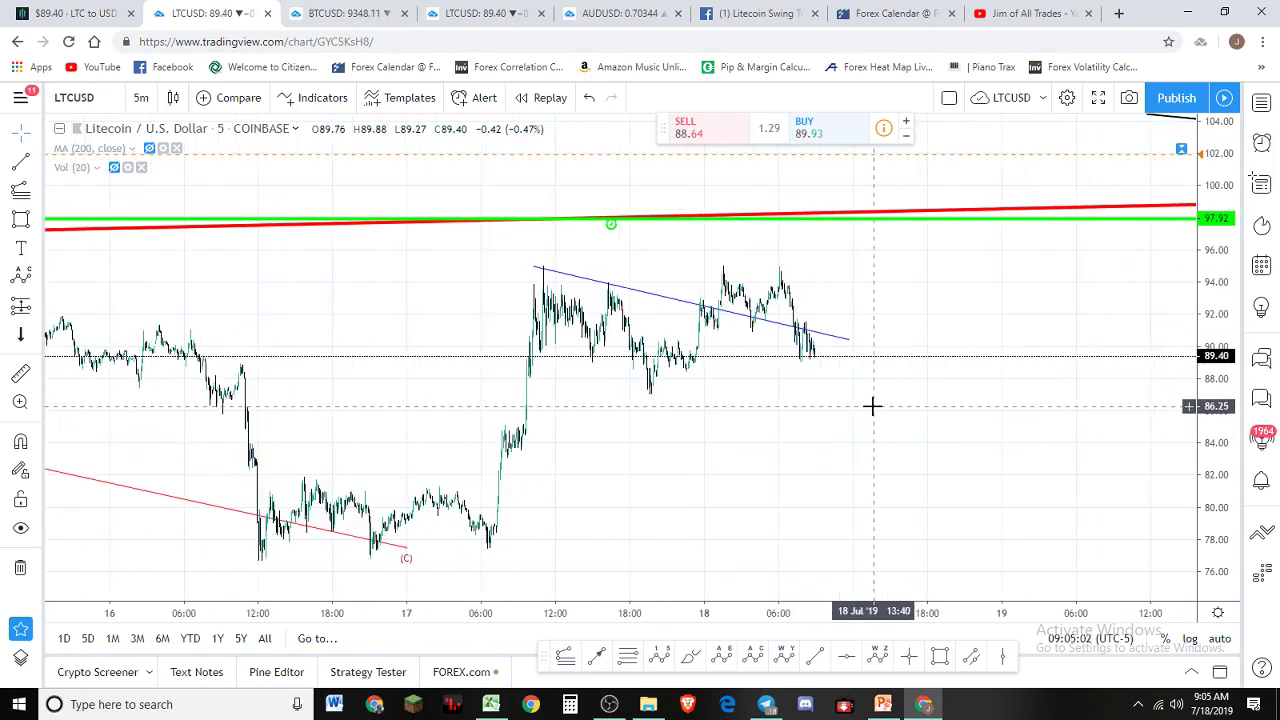
scroll(872, 405, "up", 2)
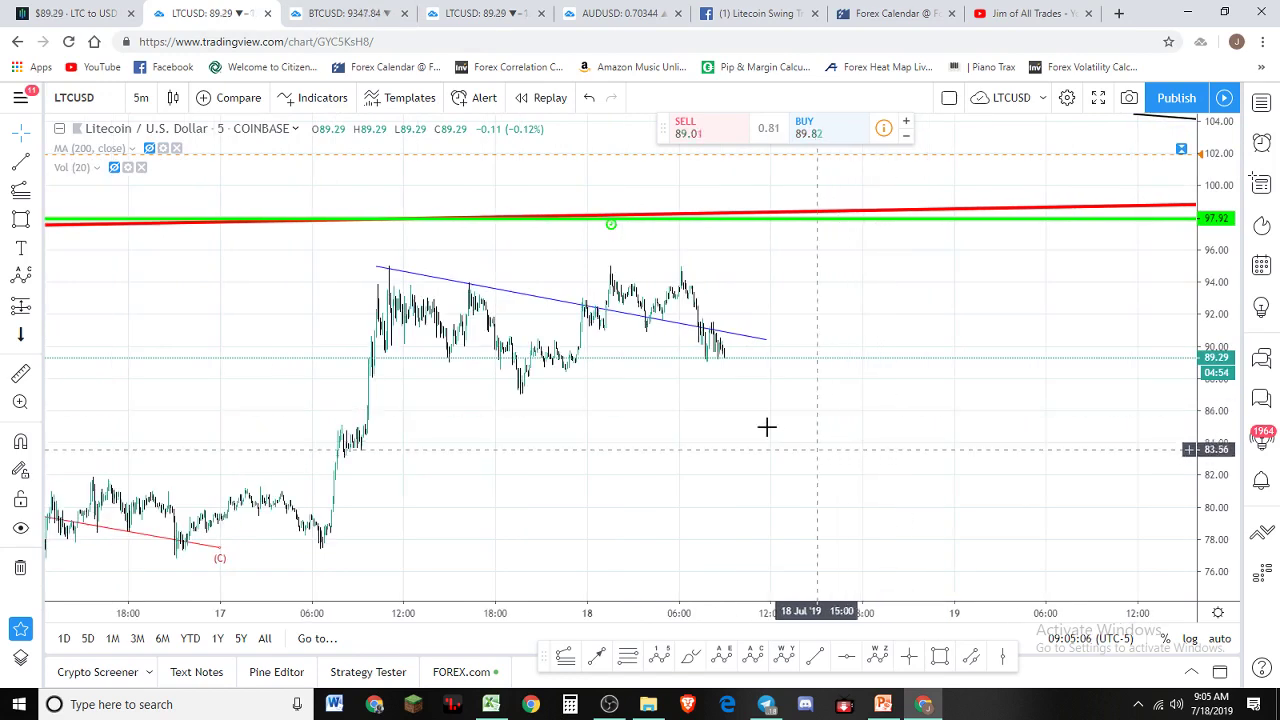
scroll(766, 426, "up", 2)
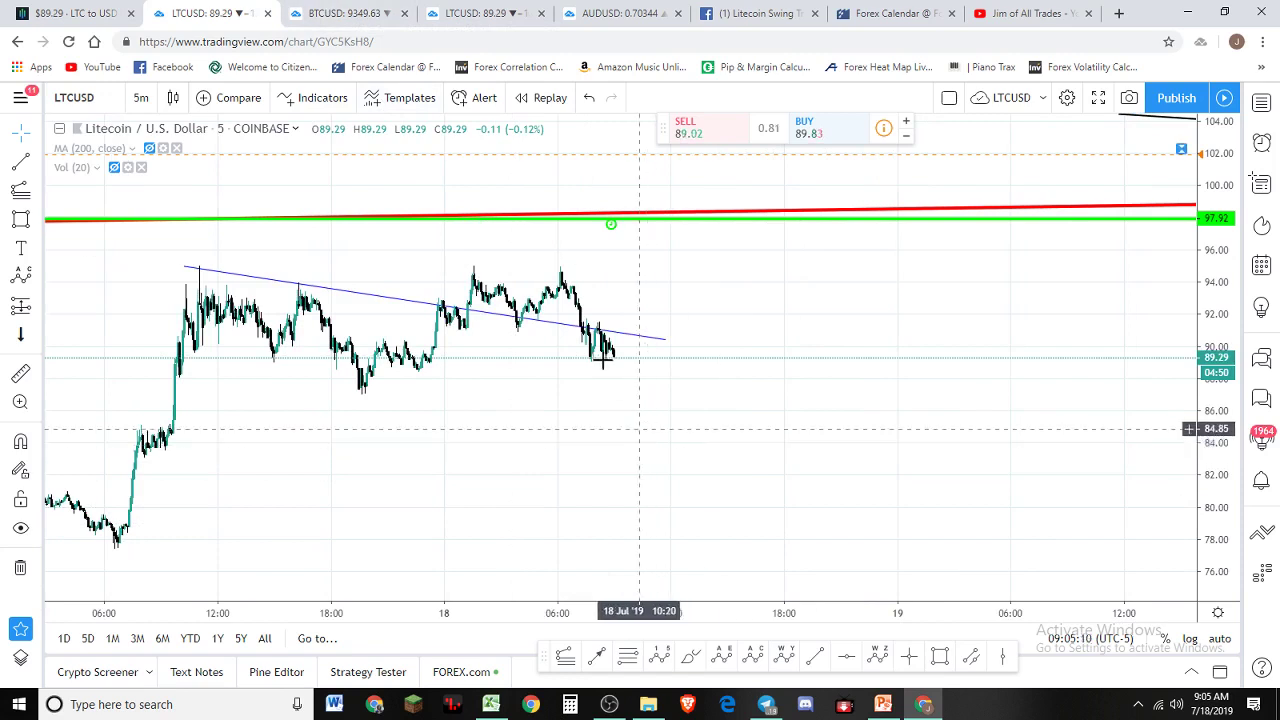
scroll(611, 414, "down", 2)
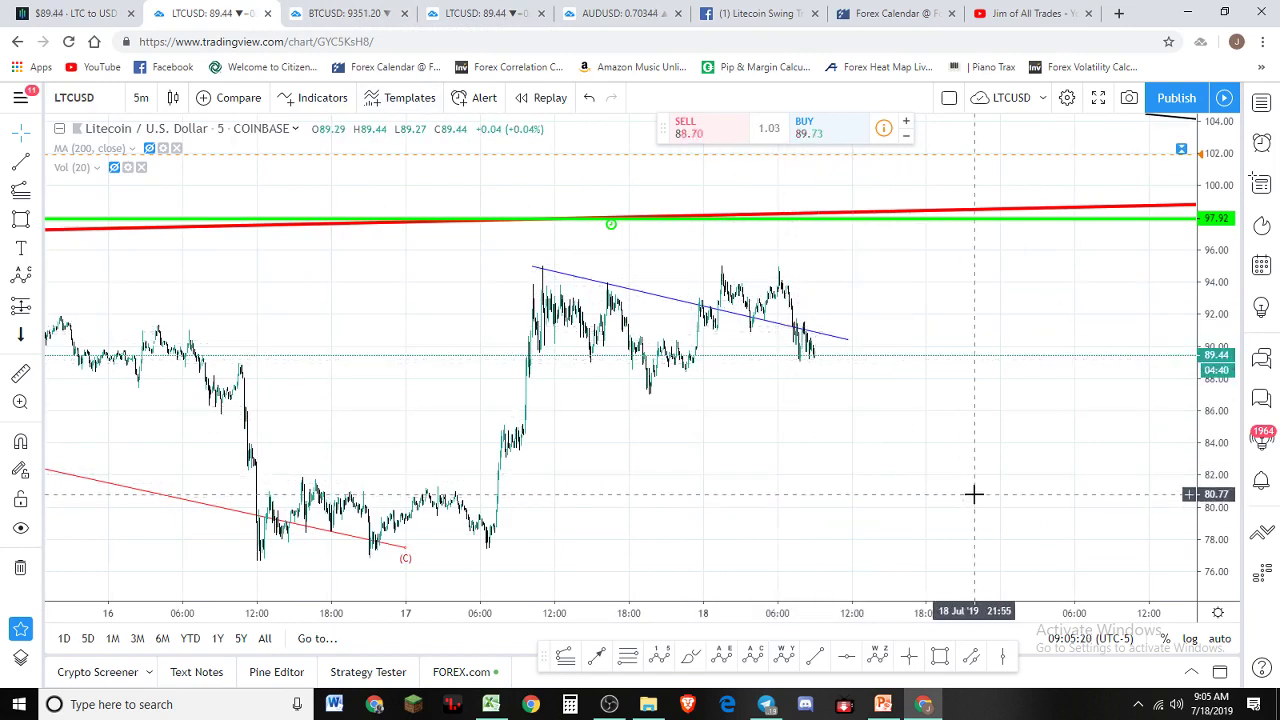
scroll(663, 403, "up", 1)
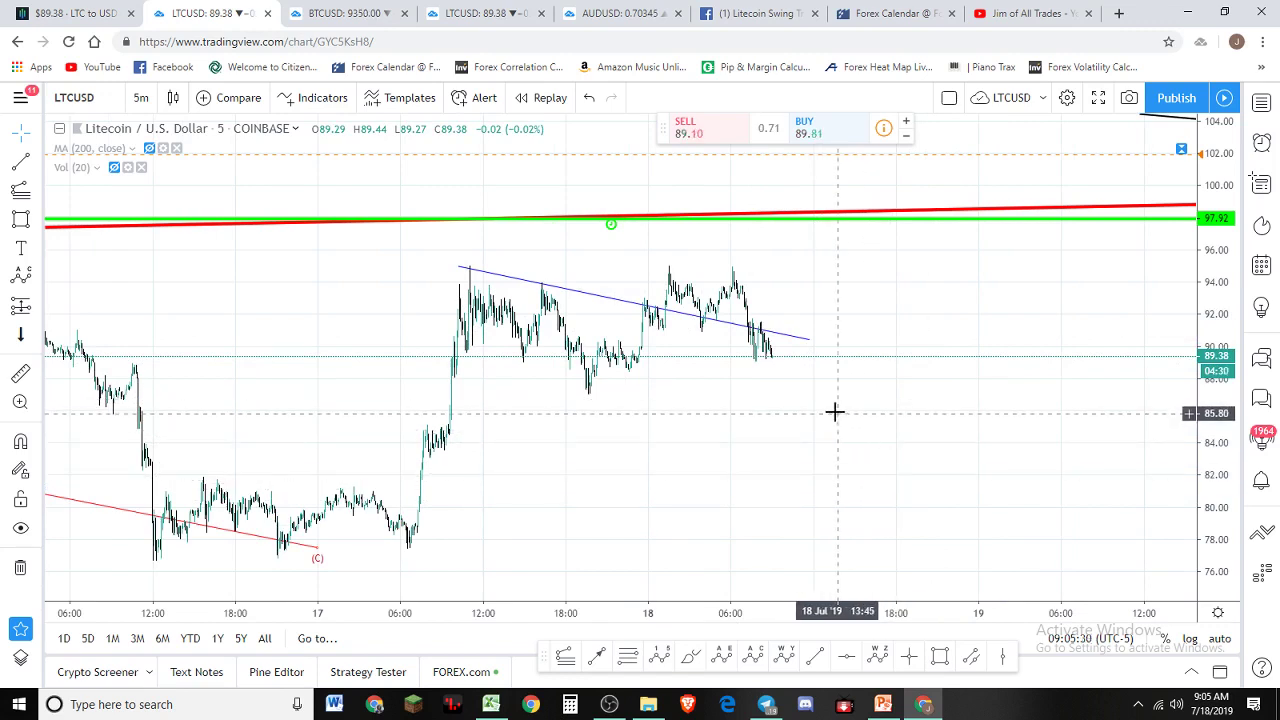
scroll(835, 411, "up", 1)
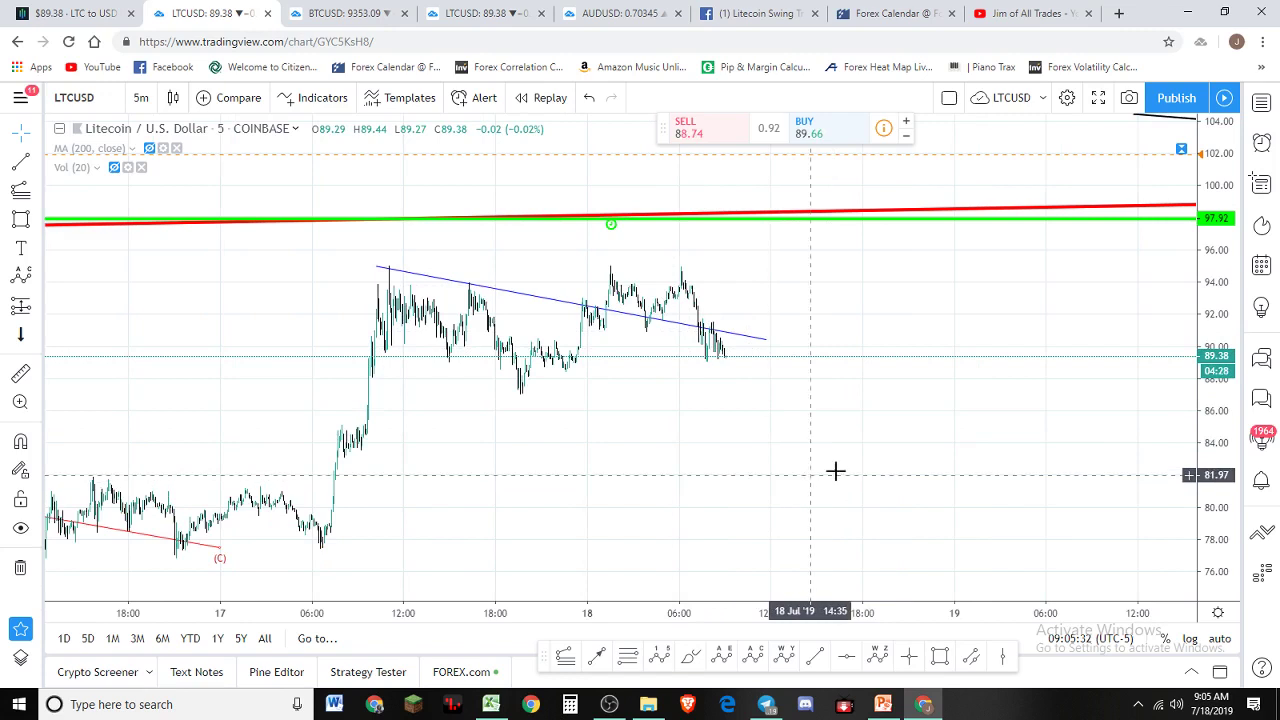
- Set the LTCUSD chart to a 2-hour interval
left_click(141, 97)
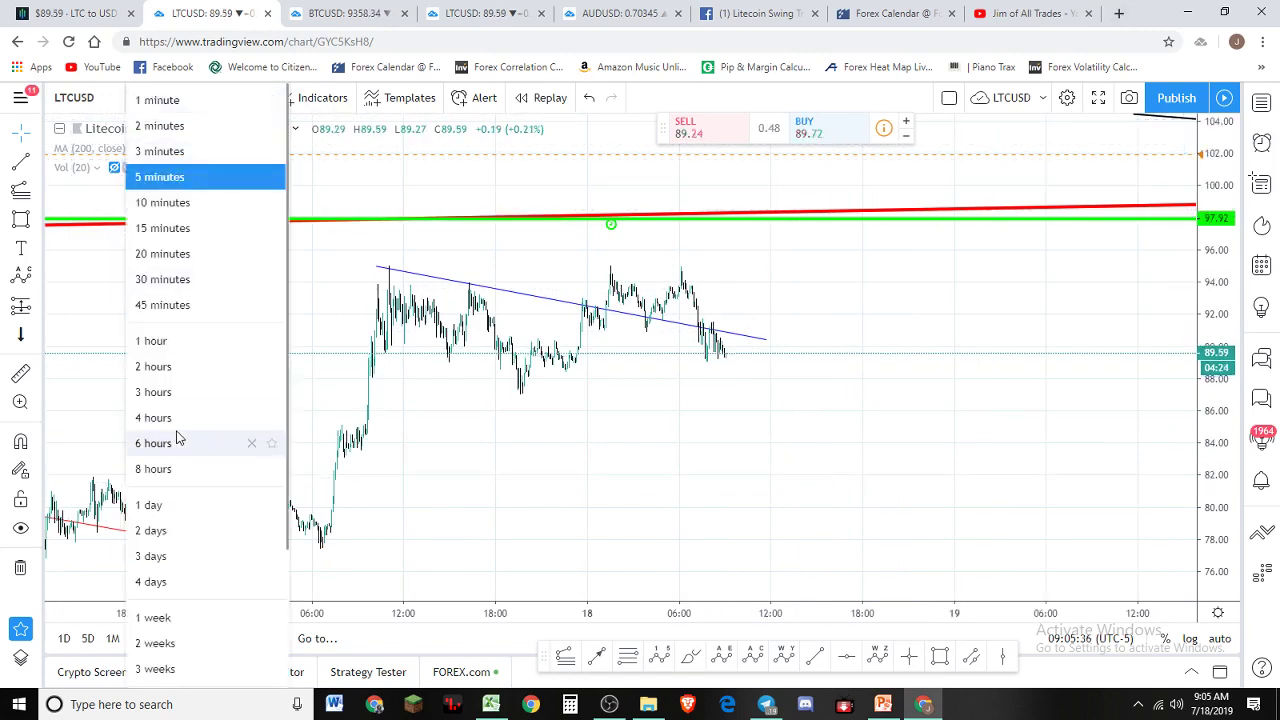
left_click(185, 368)
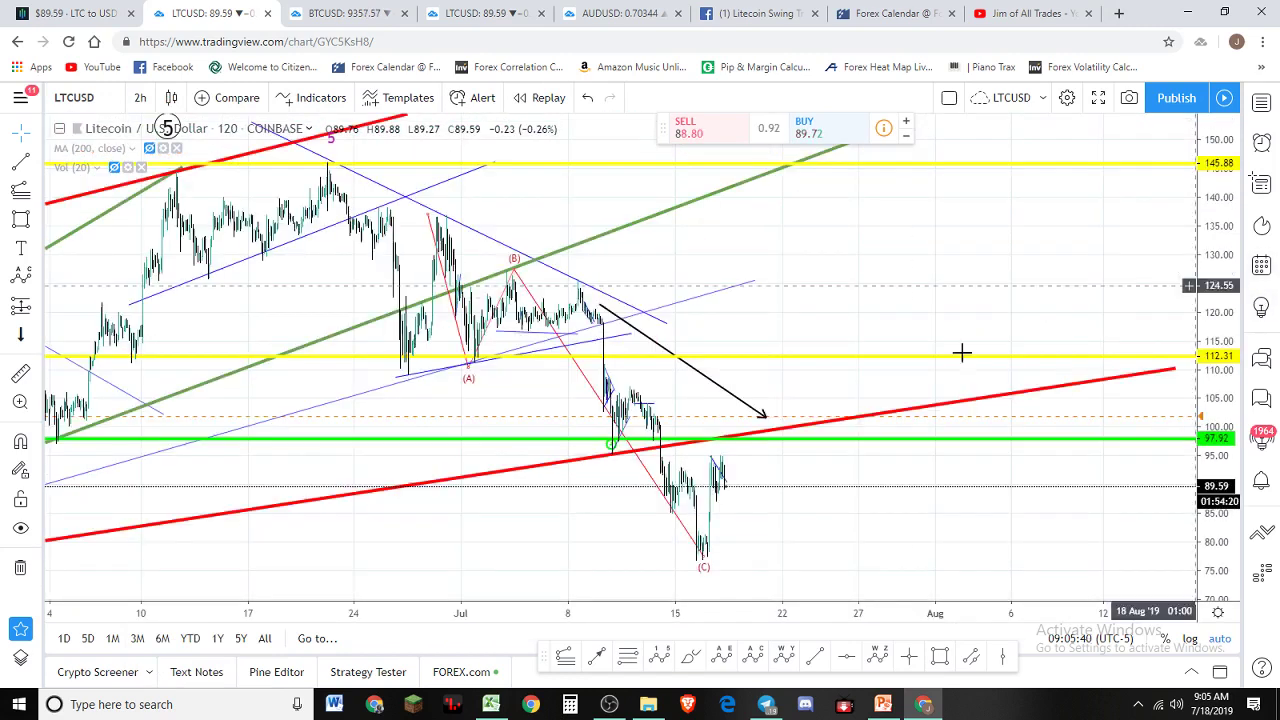
scroll(871, 369, "up", 5)
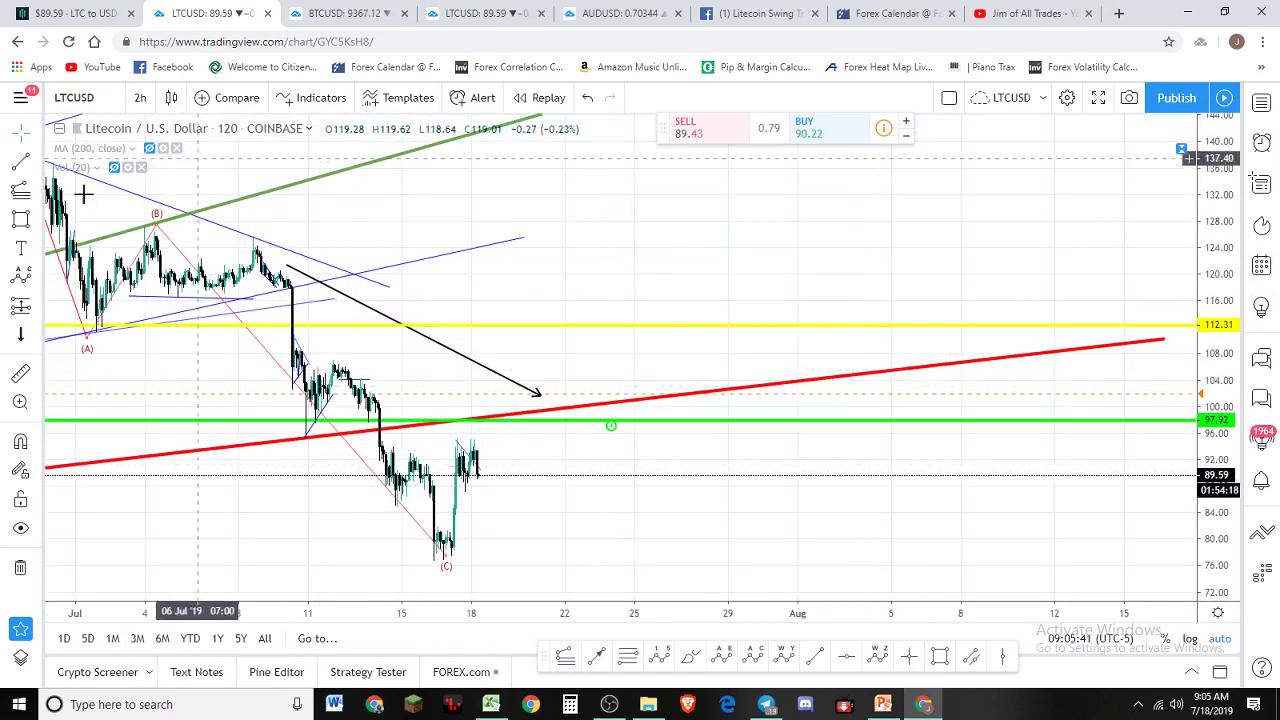
- Place a Fibonacci extension from the wave (C) low at about 76.66 to the 95.02 high, with its pullback point at about 82.70
left_click(20, 190)
left_click(437, 563)
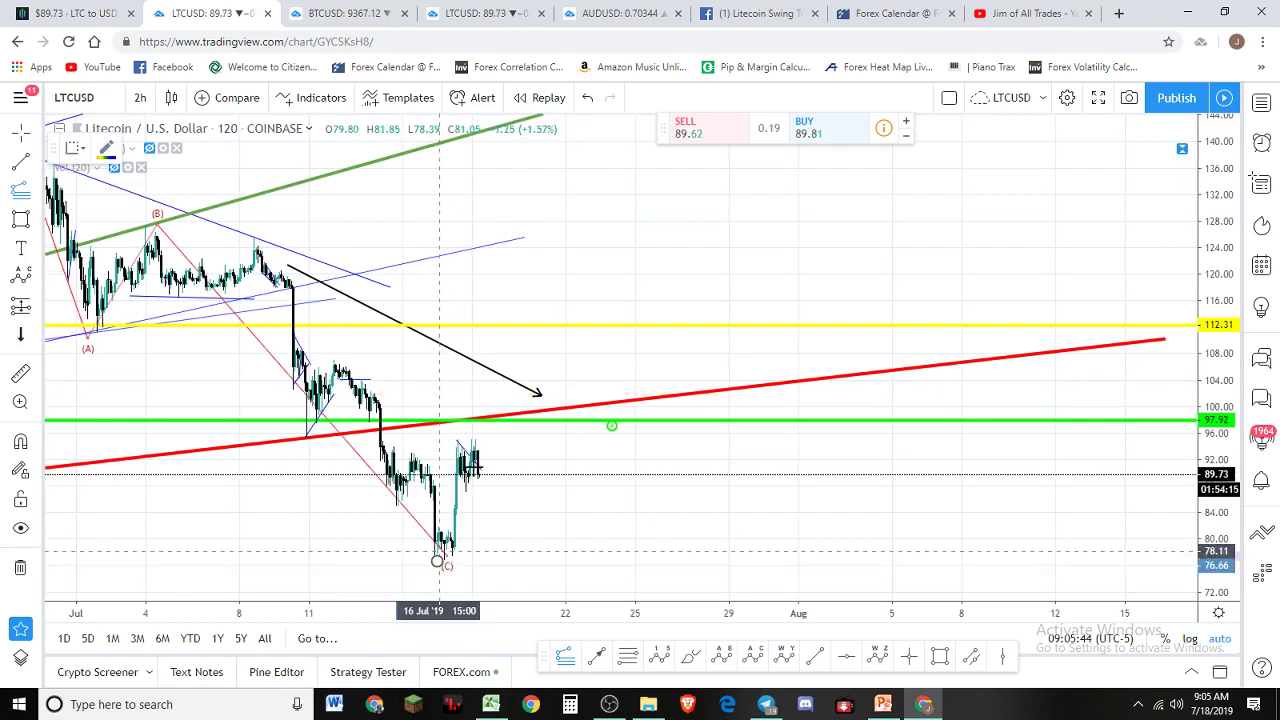
left_click(472, 440)
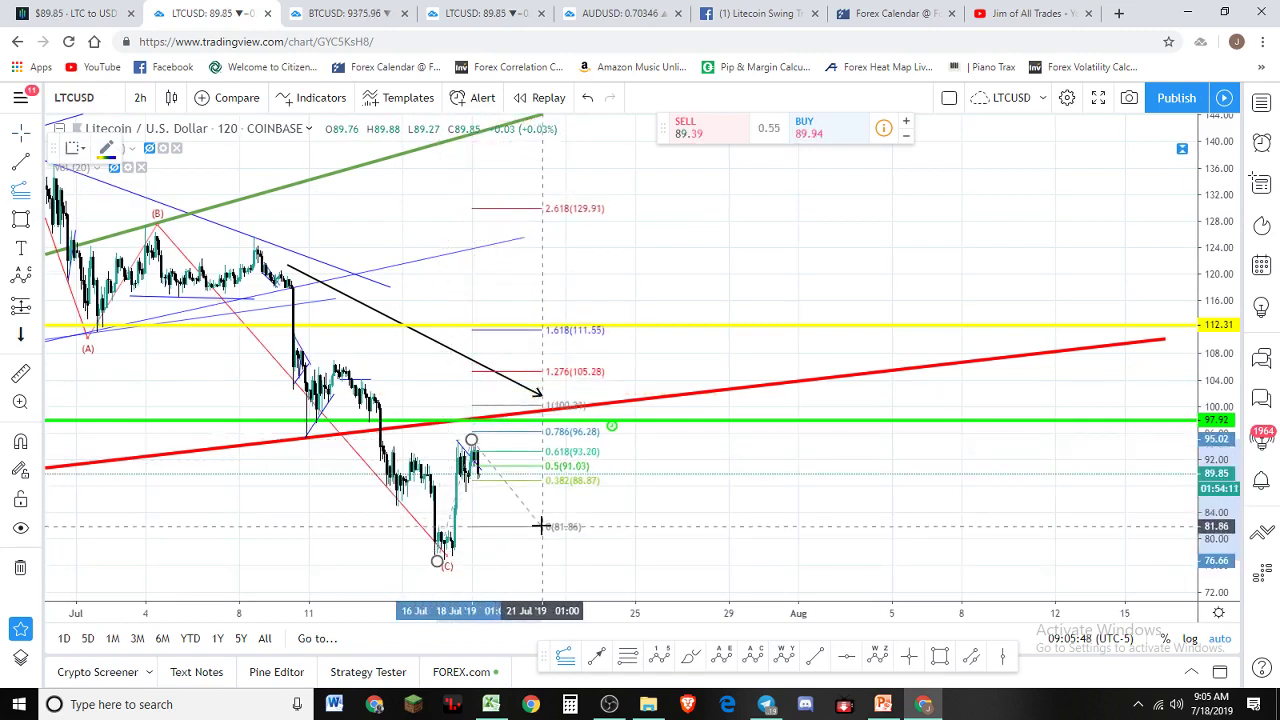
left_click(541, 521)
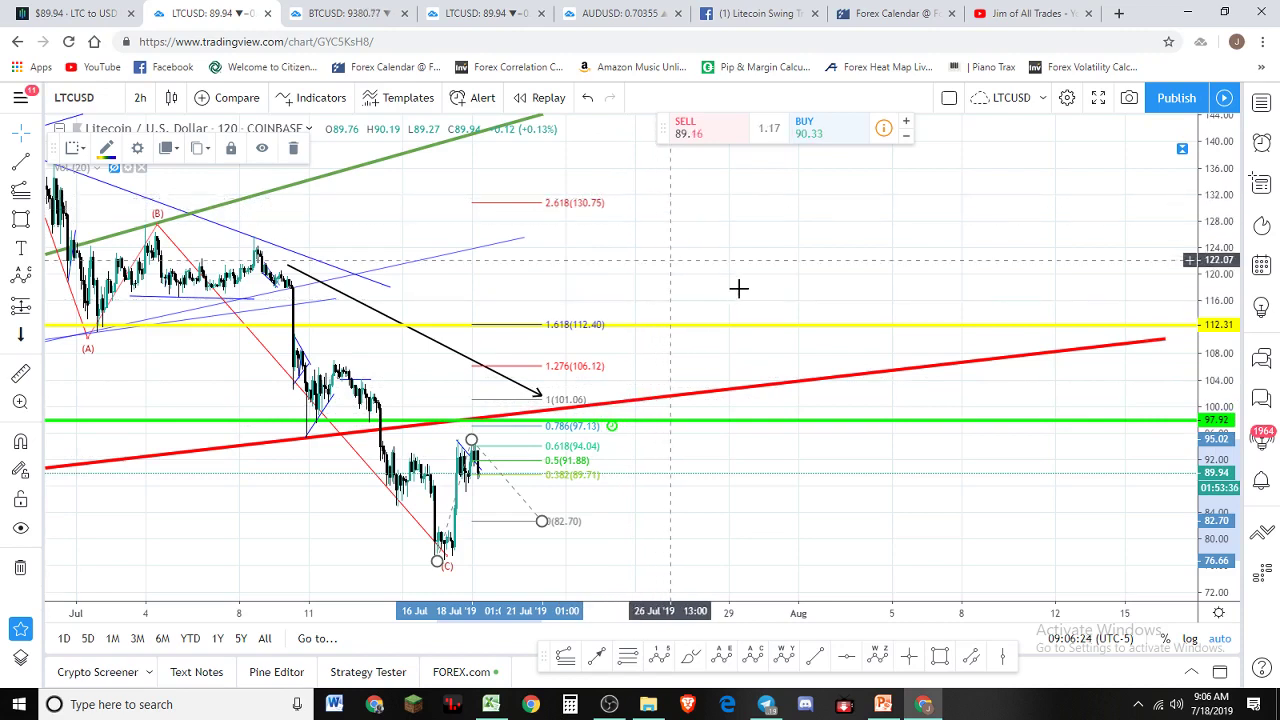
left_click_drag(726, 277, 771, 266)
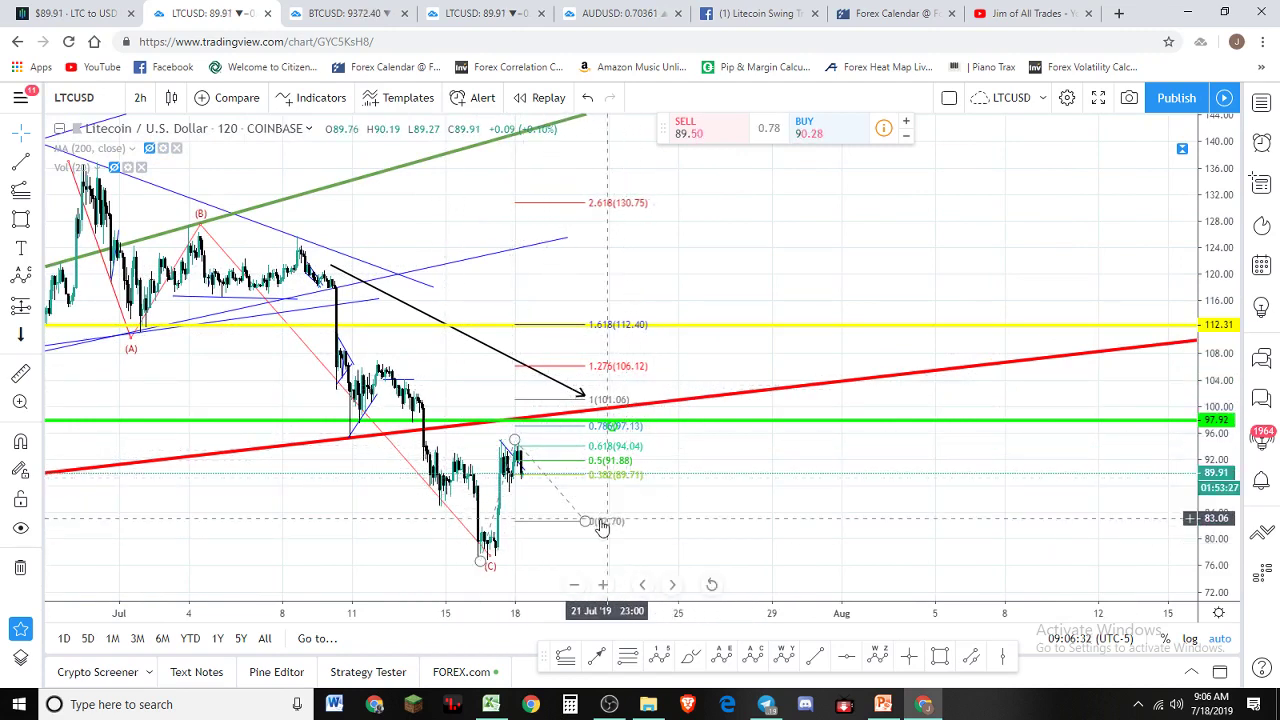
- Move the pullback point of Litecoin's Fibonacci extension to about 82.34 and extend its levels to about 23 July
left_click_drag(587, 522, 626, 521)
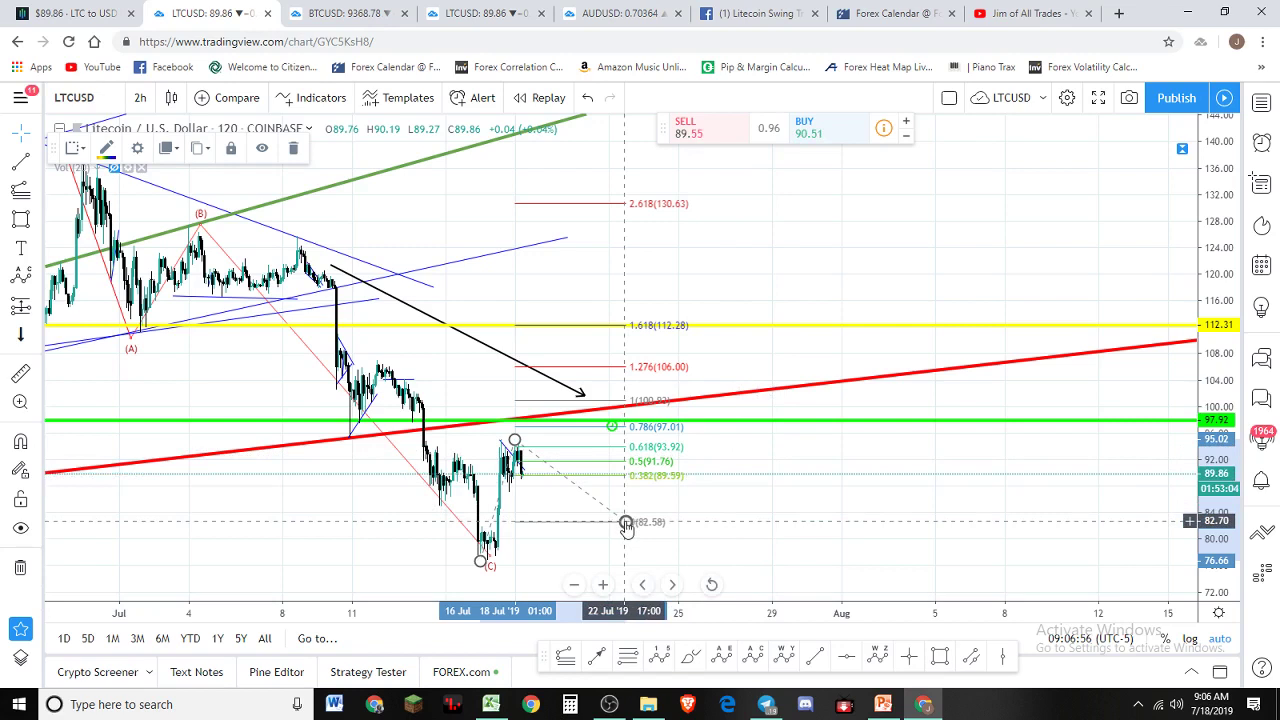
left_click_drag(625, 522, 644, 522)
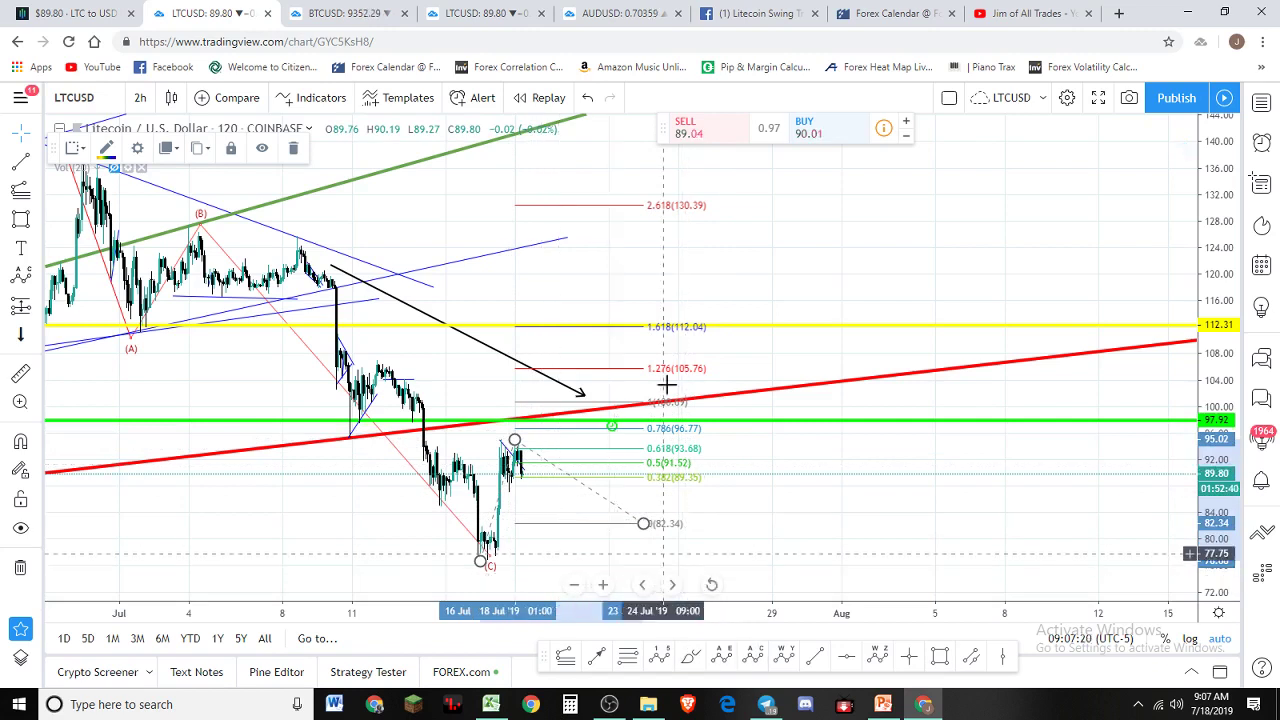
- Draw an ABC correction from the wave (C) low at about 77.39, with (A) at 95.38, (B) at 83.43 and (C) at 104.80
left_click(489, 556)
left_click(519, 437)
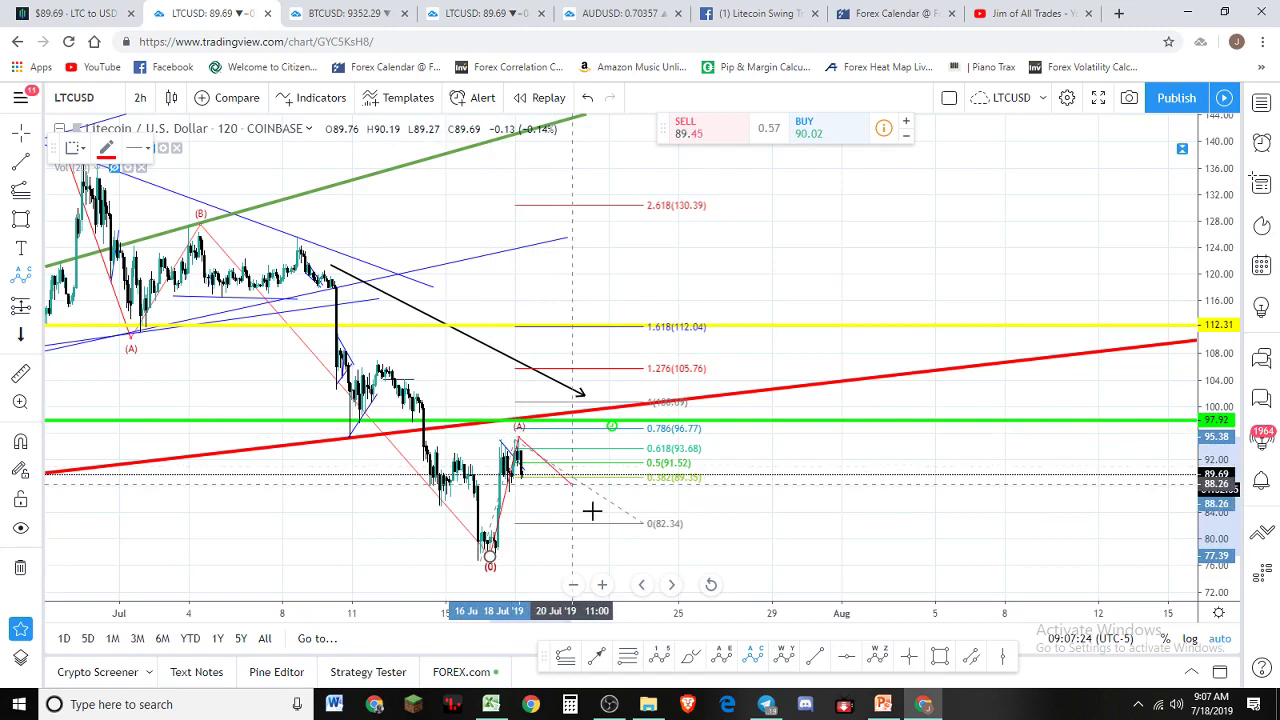
left_click(598, 516)
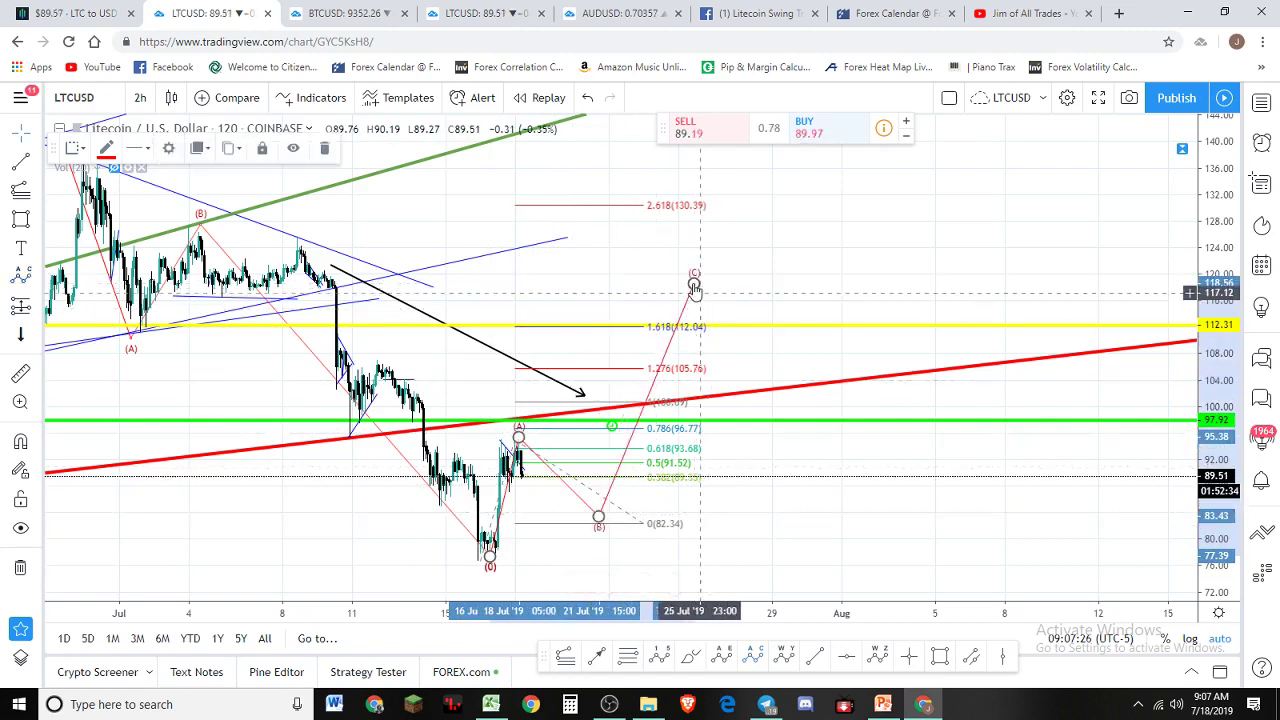
left_click(675, 357)
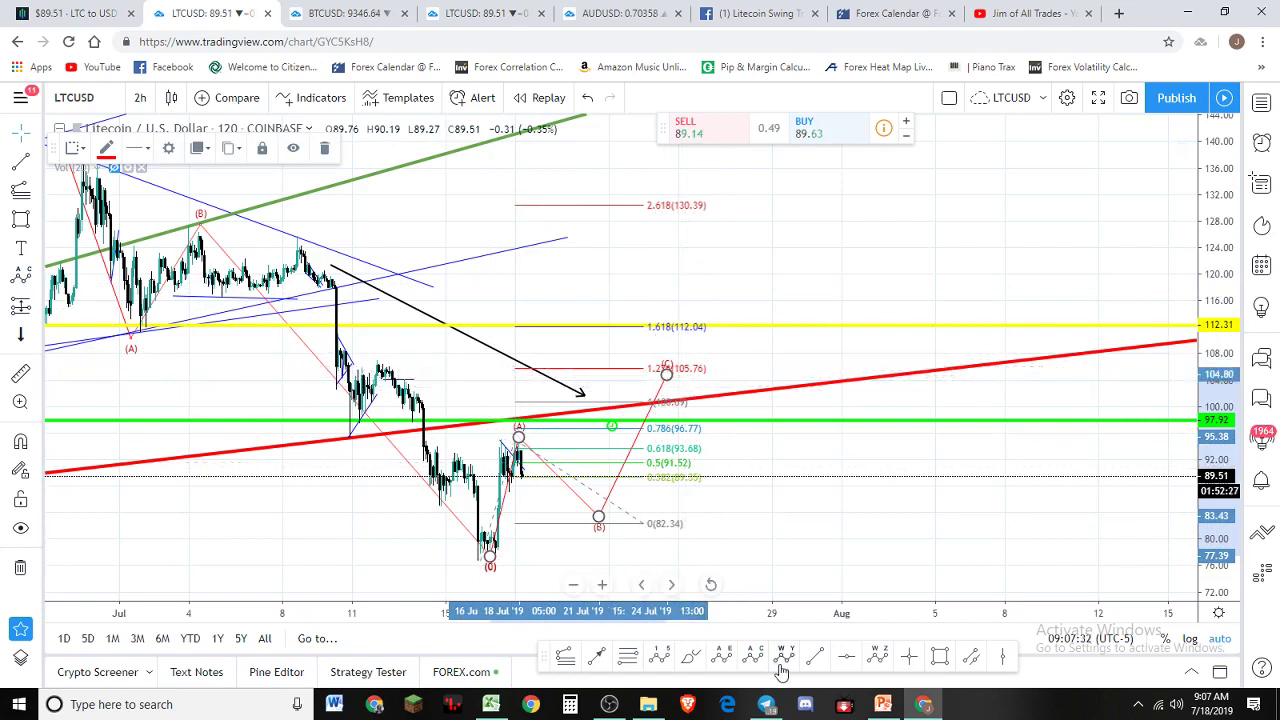
- Draw a five-wave impulse from about 77.51, with points at about 95.74, 81.37, 111.80, 99.61 and 122
left_click(476, 556)
left_click(513, 428)
left_click(598, 522)
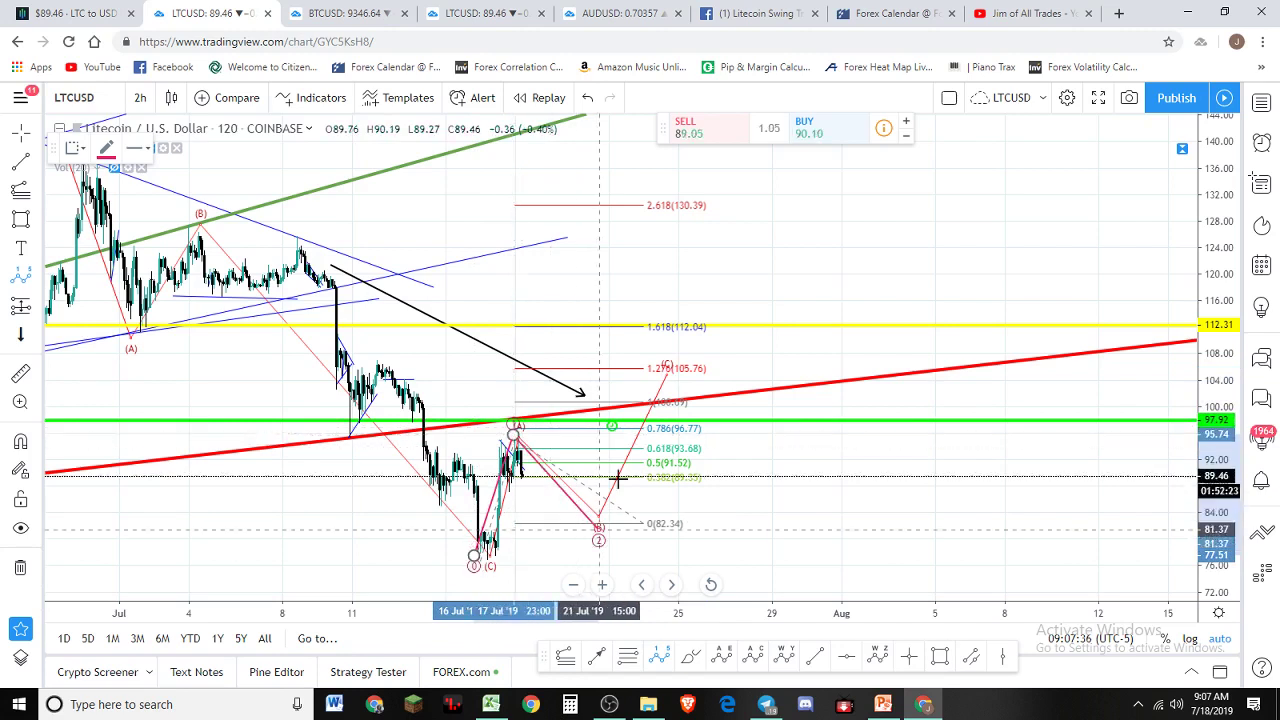
left_click(698, 318)
left_click(757, 420)
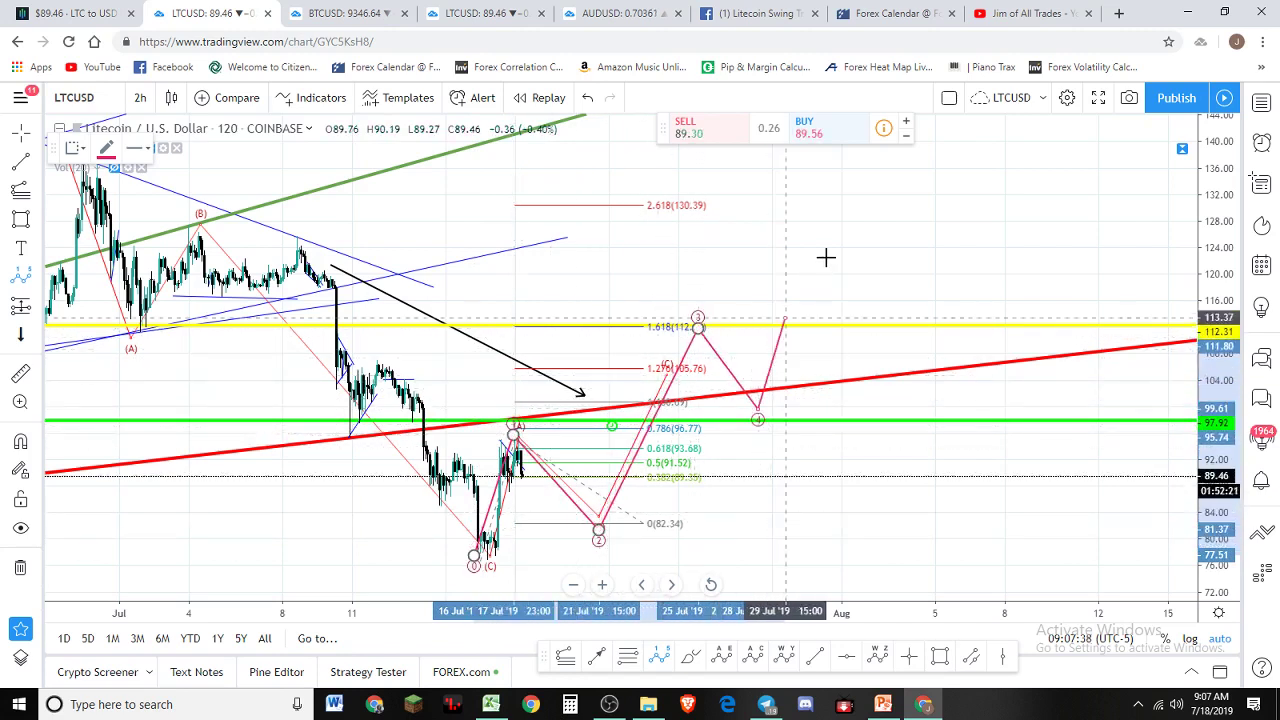
left_click(827, 256)
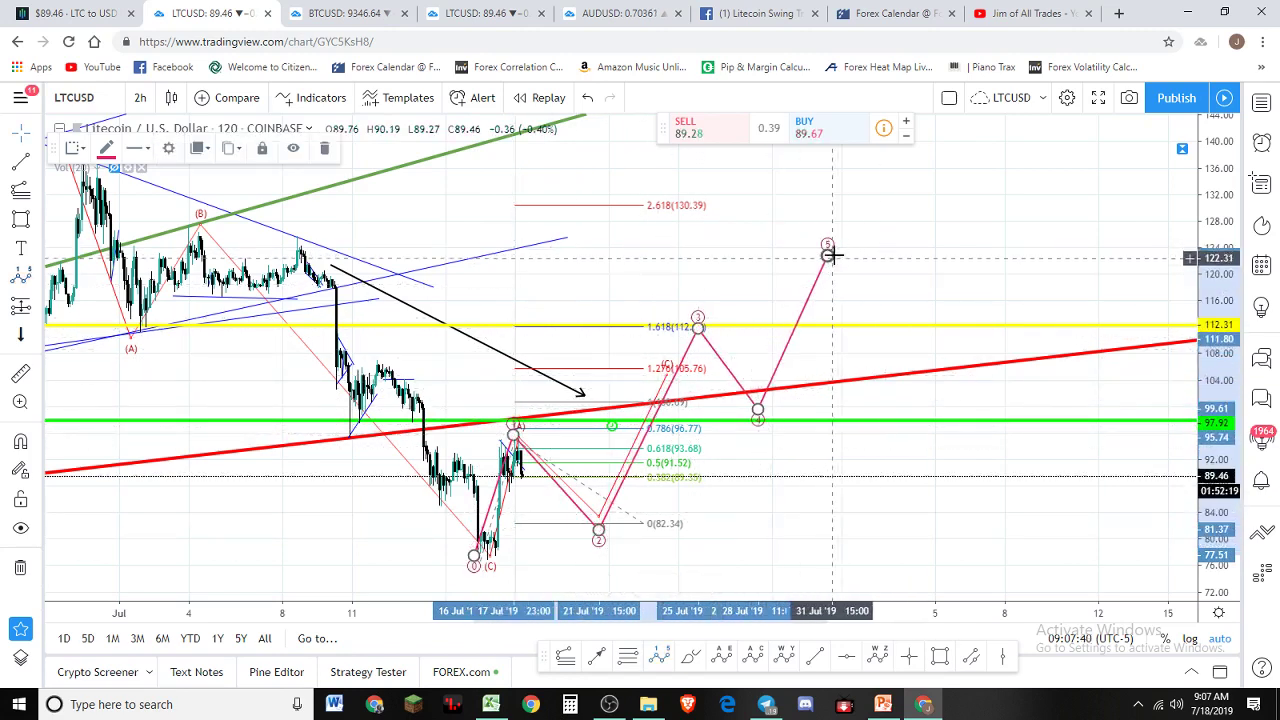
- Raise impulse wave 3 to about 130.52, wave 4 to about 111.92 and wave 5 to about 139
left_click_drag(829, 256, 839, 248)
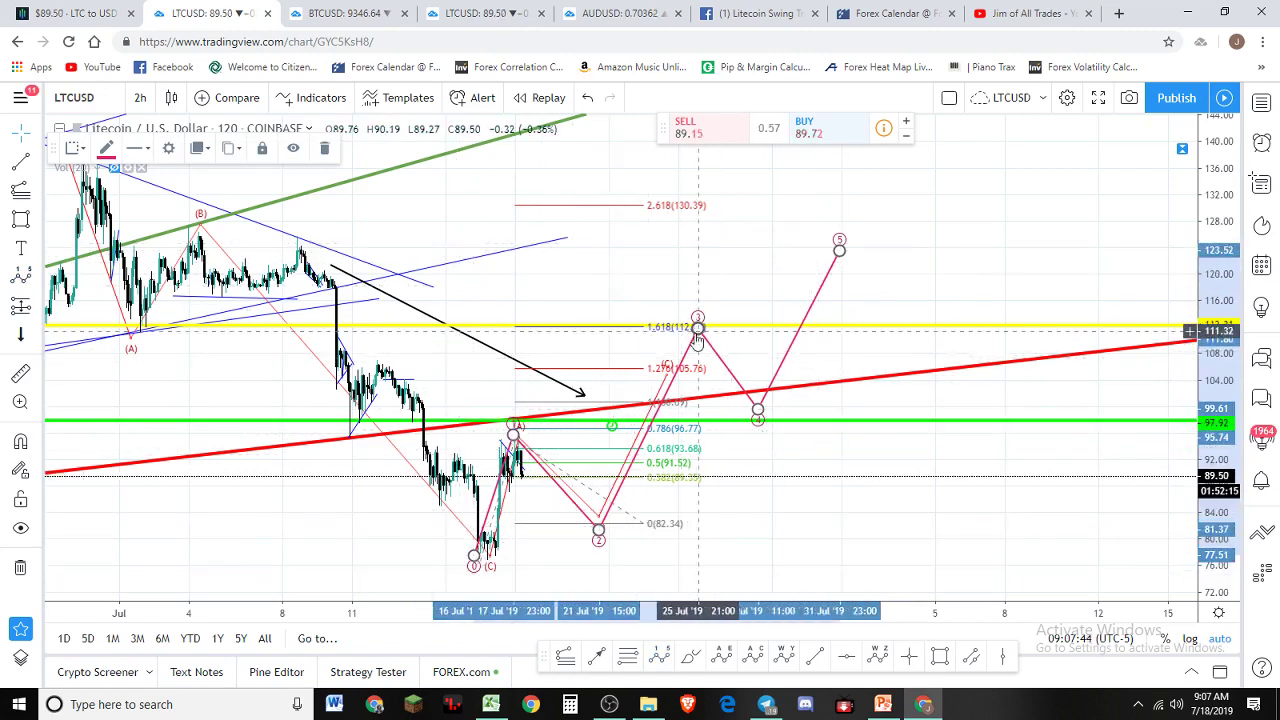
left_click_drag(698, 327, 715, 203)
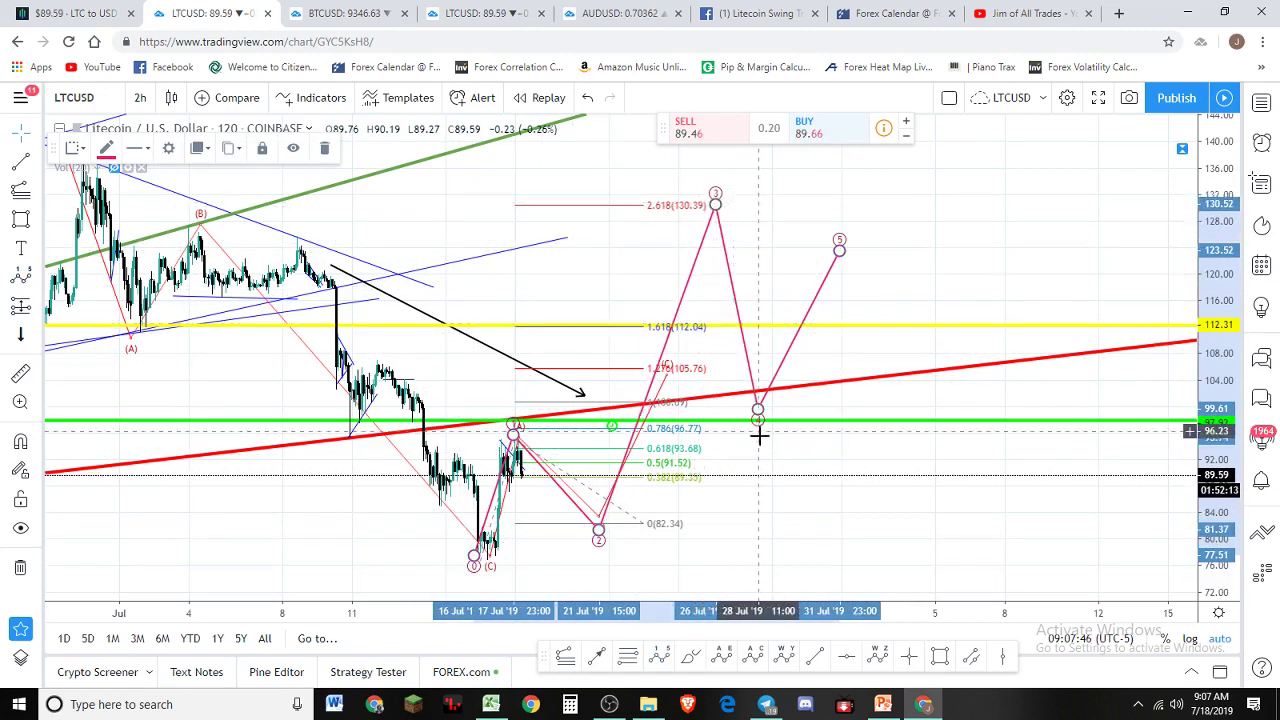
left_click_drag(757, 412, 800, 328)
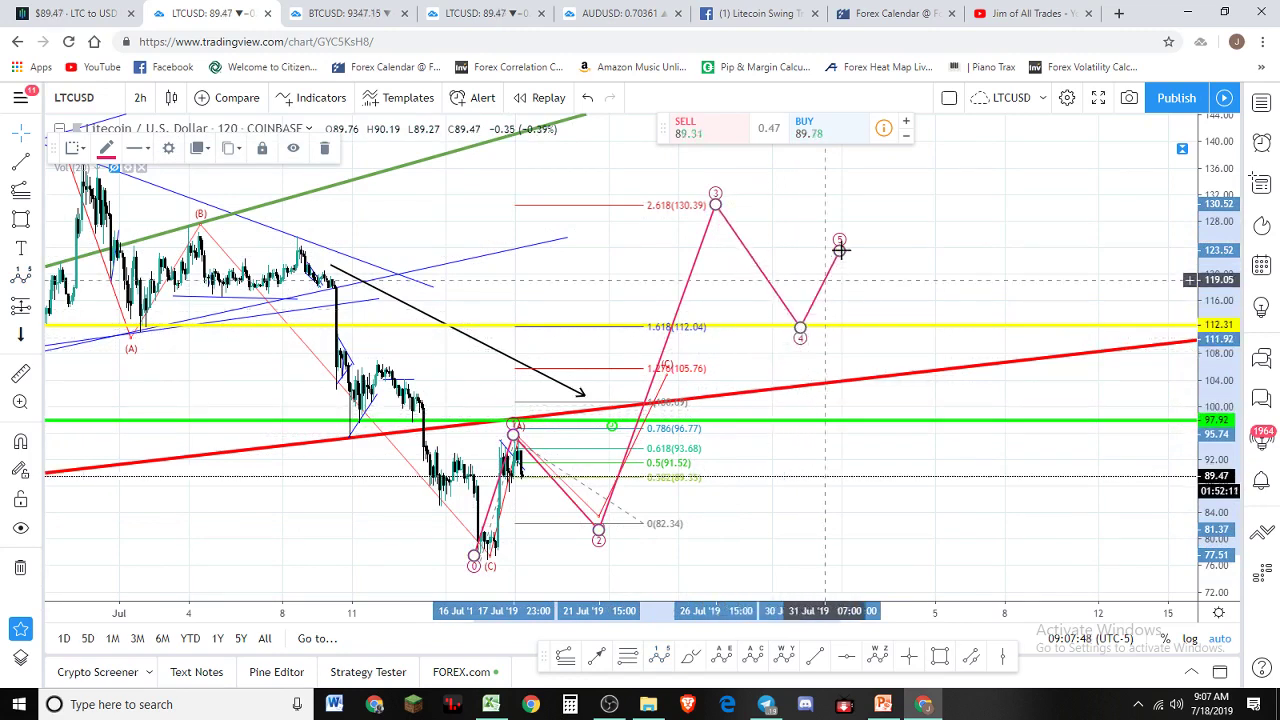
left_click_drag(840, 231, 884, 157)
- Move point (B) of the ABC projection down to about 82.22, at the extension's 0 level
mouse_move(968, 214)
left_mouse_down()
mouse_move(935, 265)
mouse_move(866, 322)
left_mouse_up()
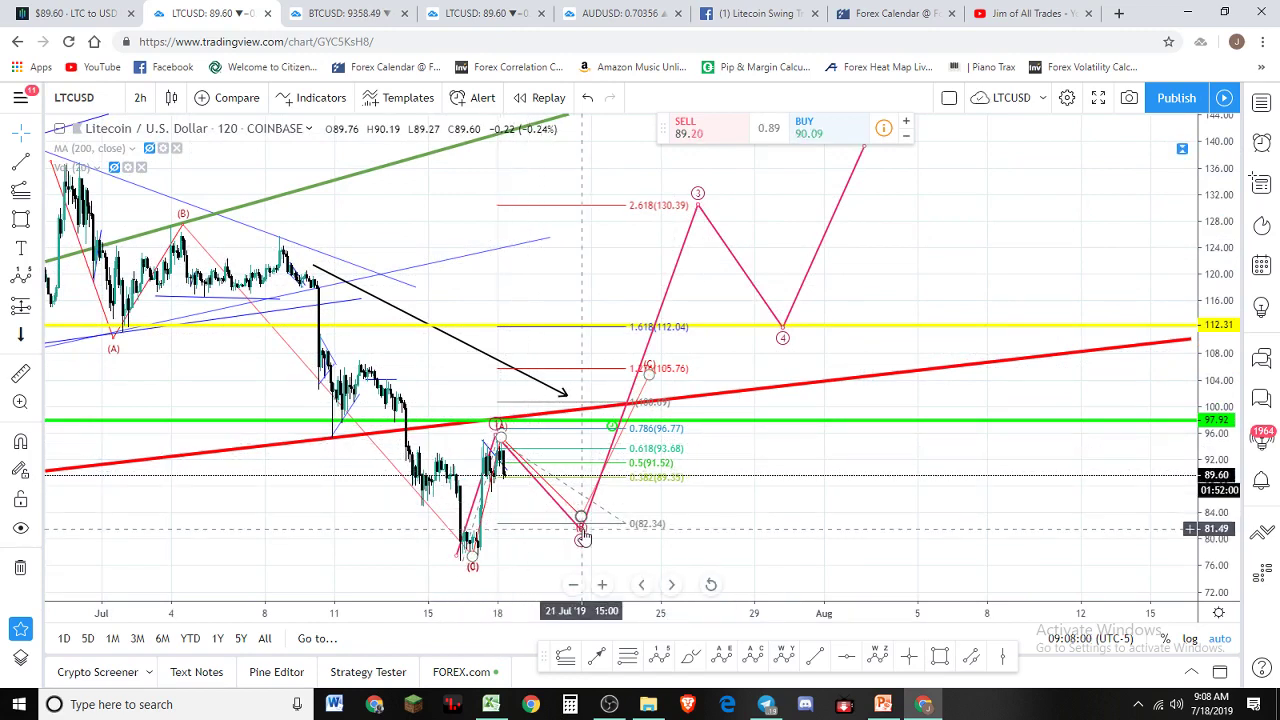
left_click_drag(581, 523, 587, 522)
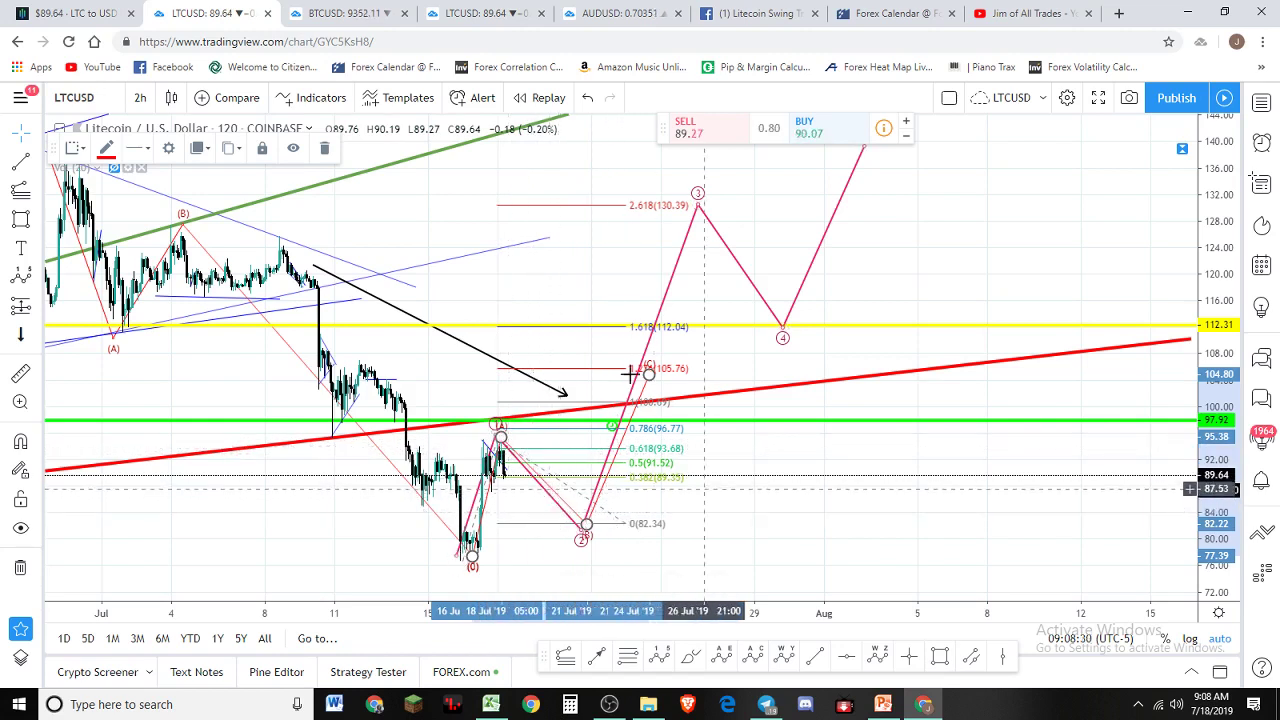
- Switch to the 45-minute BTCUSD chart and examine Bitcoin's decline against its Fibonacci levels
left_click(343, 12)
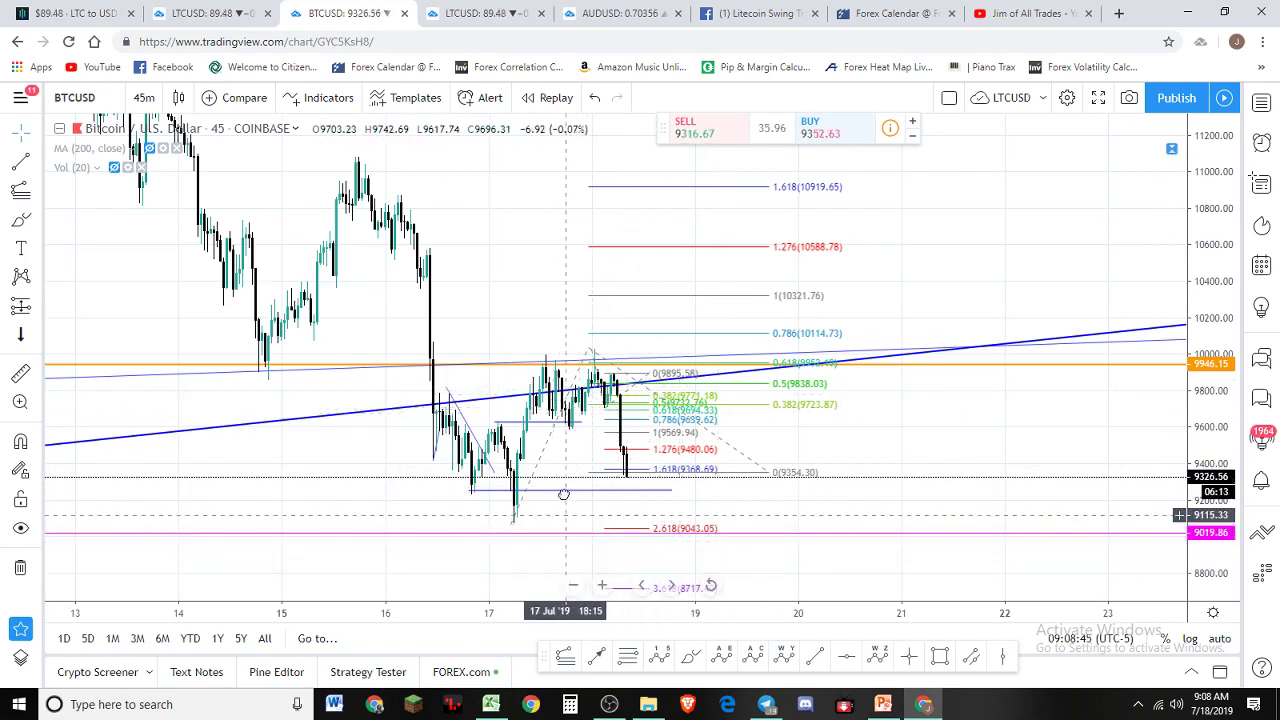
left_click_drag(557, 491, 597, 385)
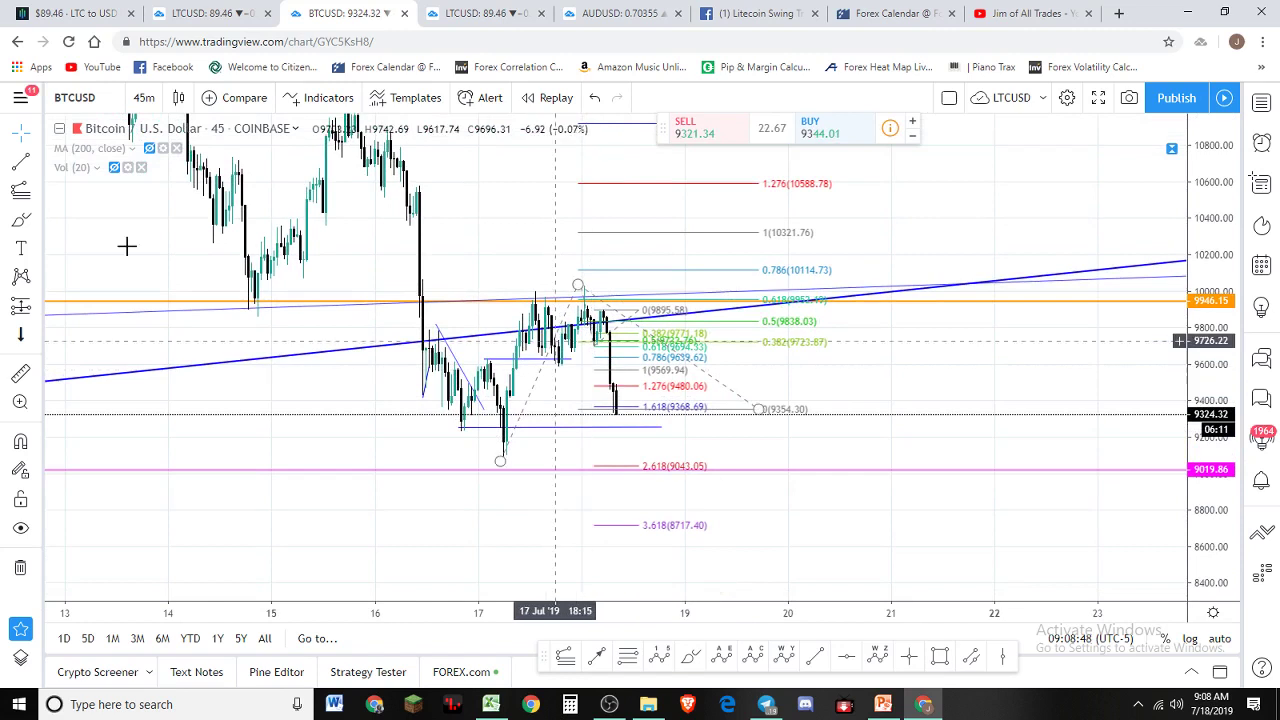
- Place a Fibonacci extension on Bitcoin's decline from about 9989.33 to 9581.51, with its retracement point at about 10024.41
left_click(525, 293)
left_click(548, 367)
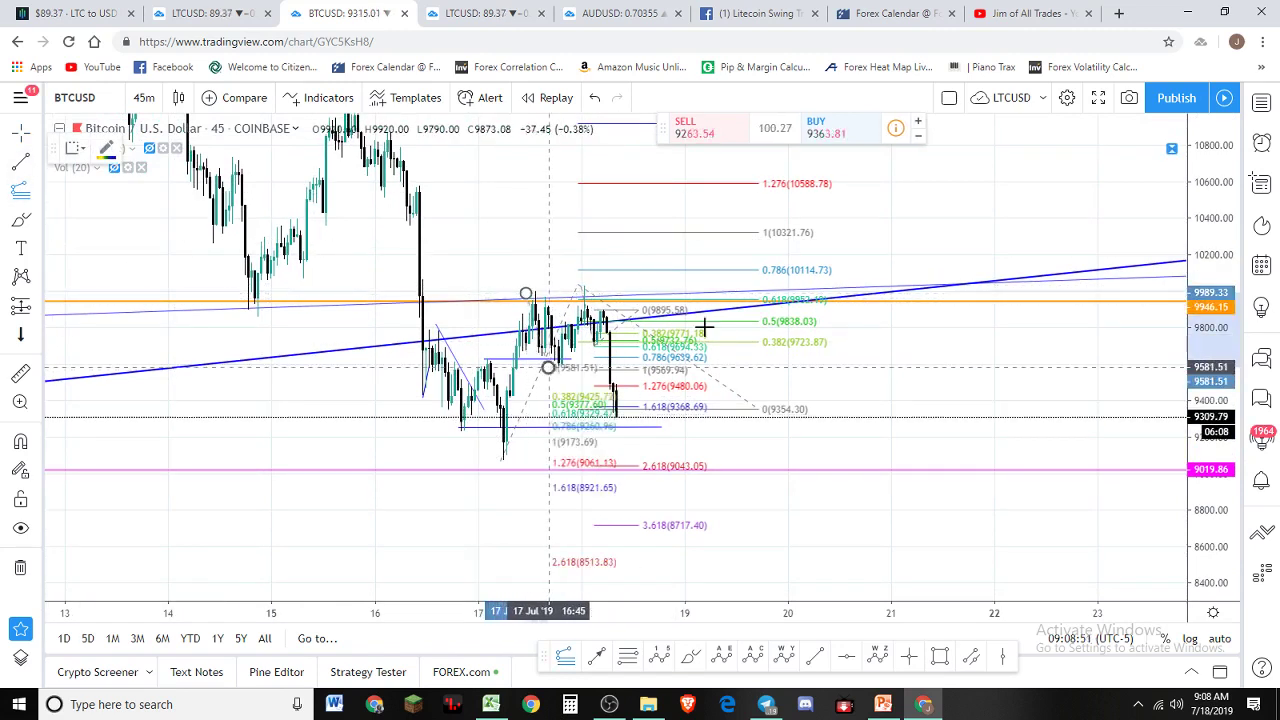
left_click(732, 287)
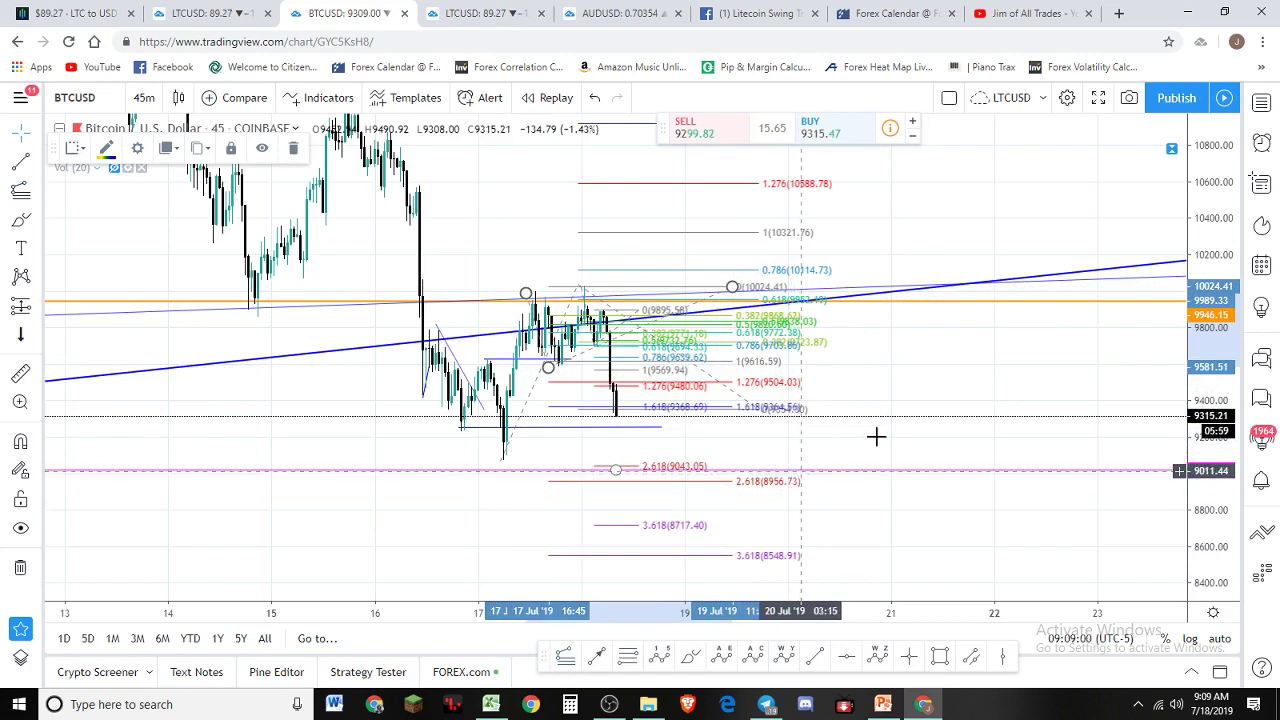
- Delete all three Fibonacci extensions from the Bitcoin chart
left_click(776, 472)
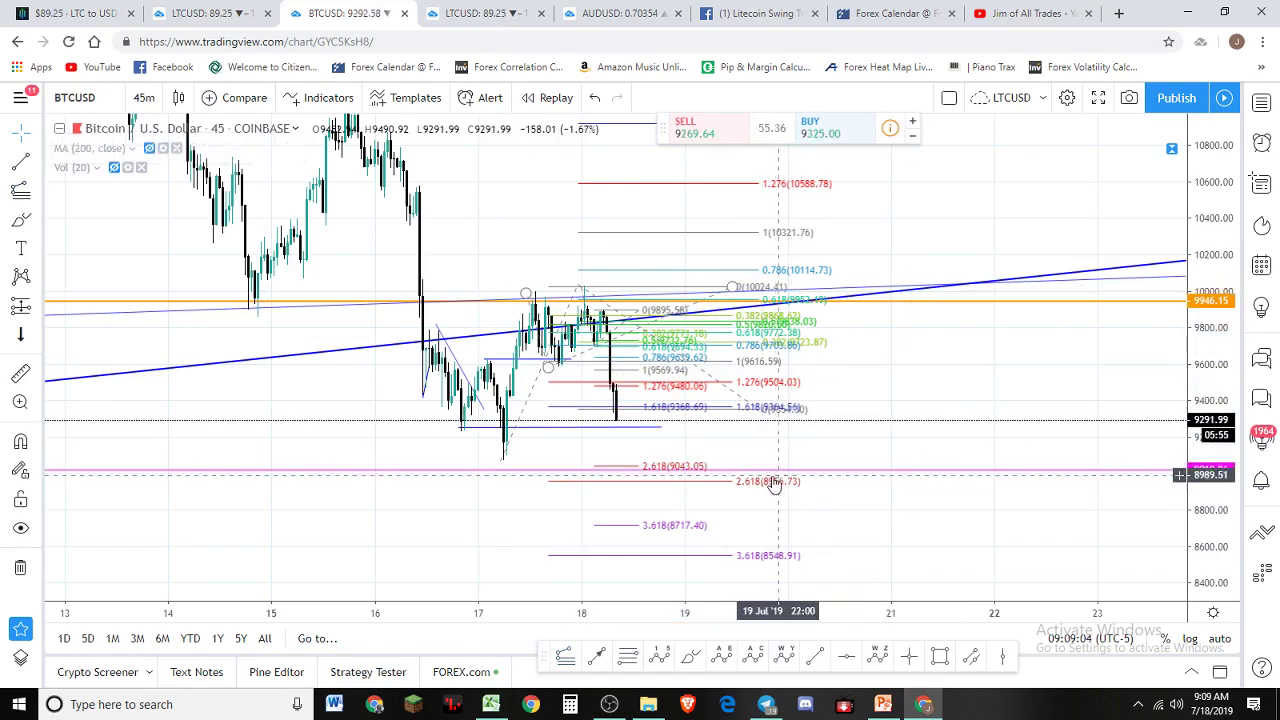
left_click(775, 420)
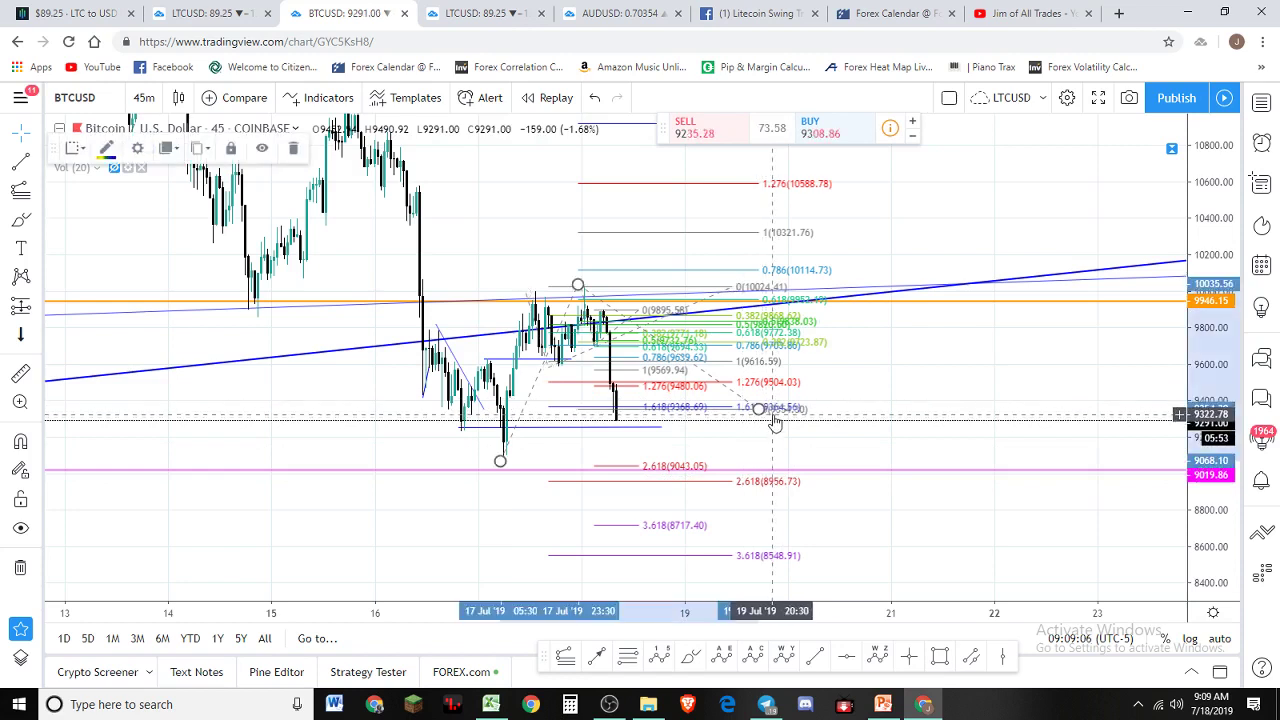
key("Delete")
left_click(776, 410)
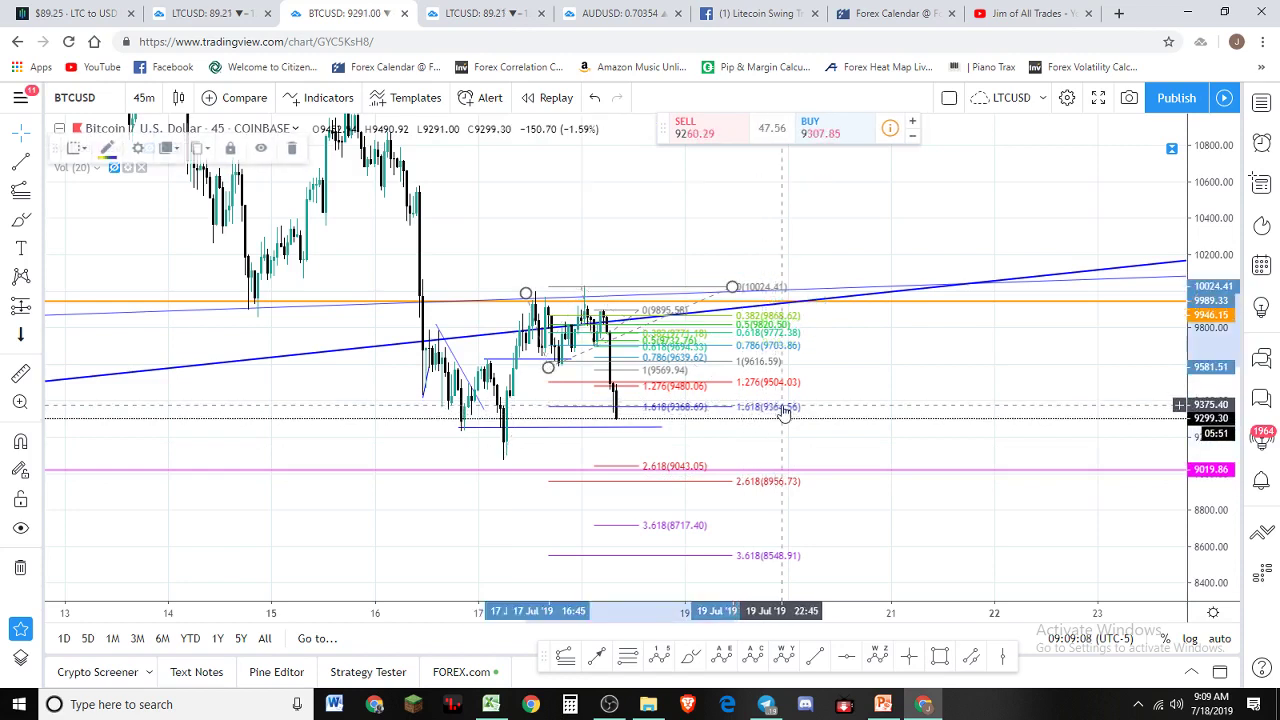
key("Delete")
left_click(693, 415)
key("Delete")
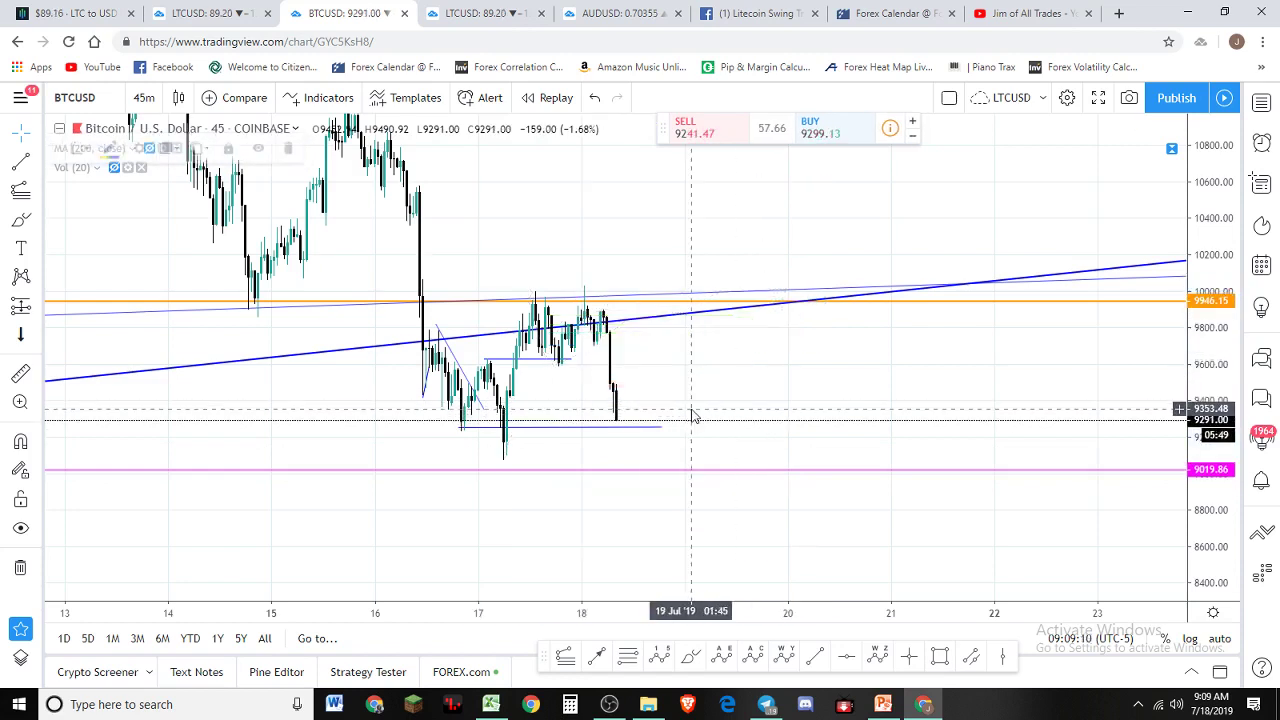
key("space")
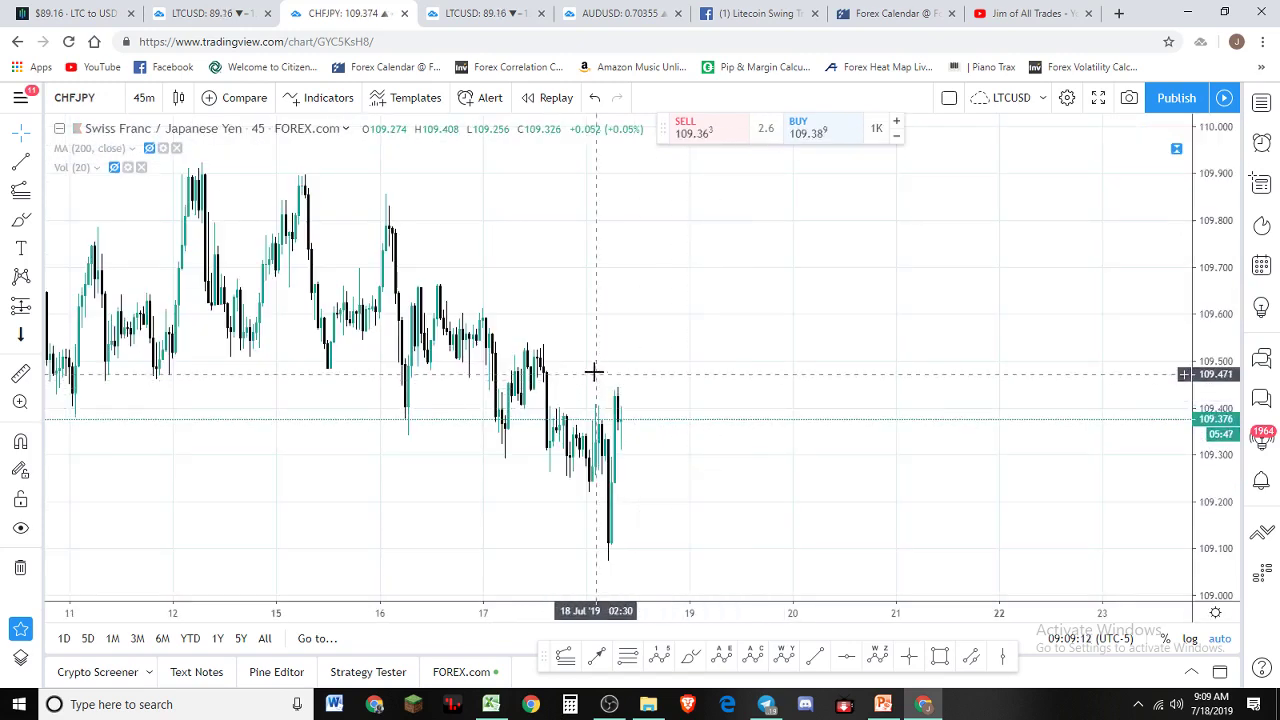
key("space")
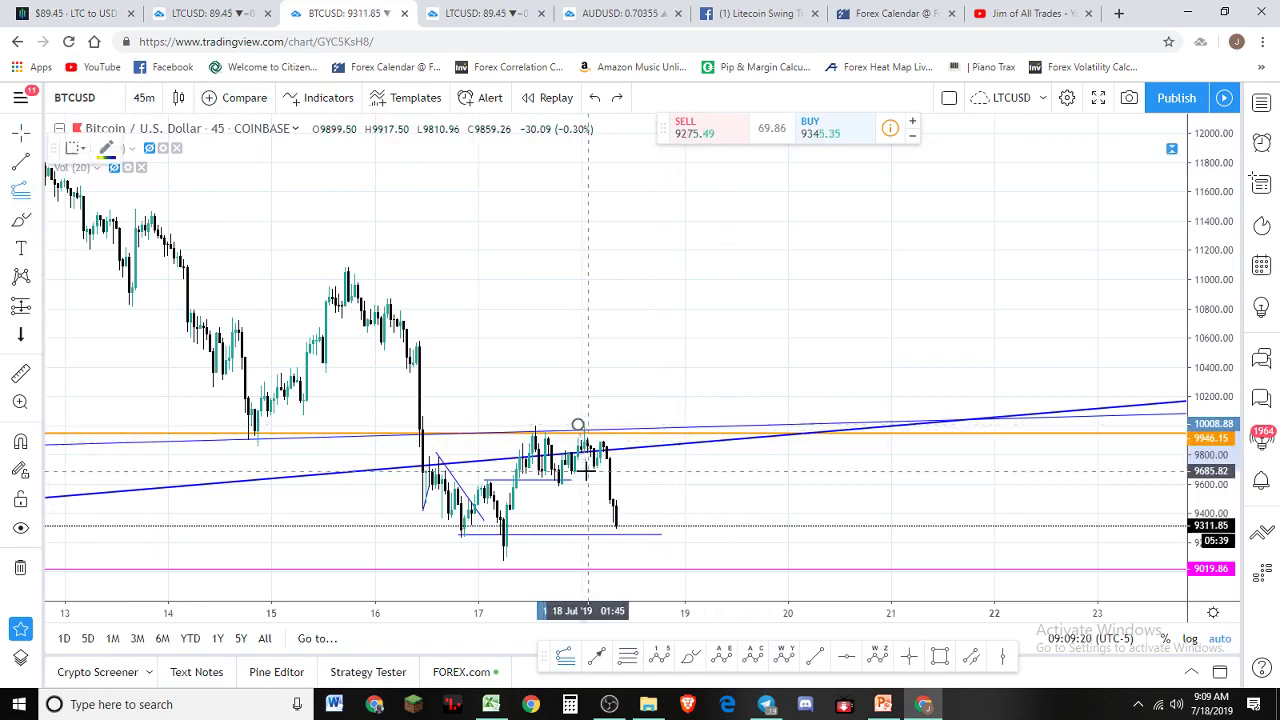
- Place a Fibonacci extension from about 10008.88 to 9696.77, with its retracement point at about 9877.47, and examine the downside levels
left_click(588, 469)
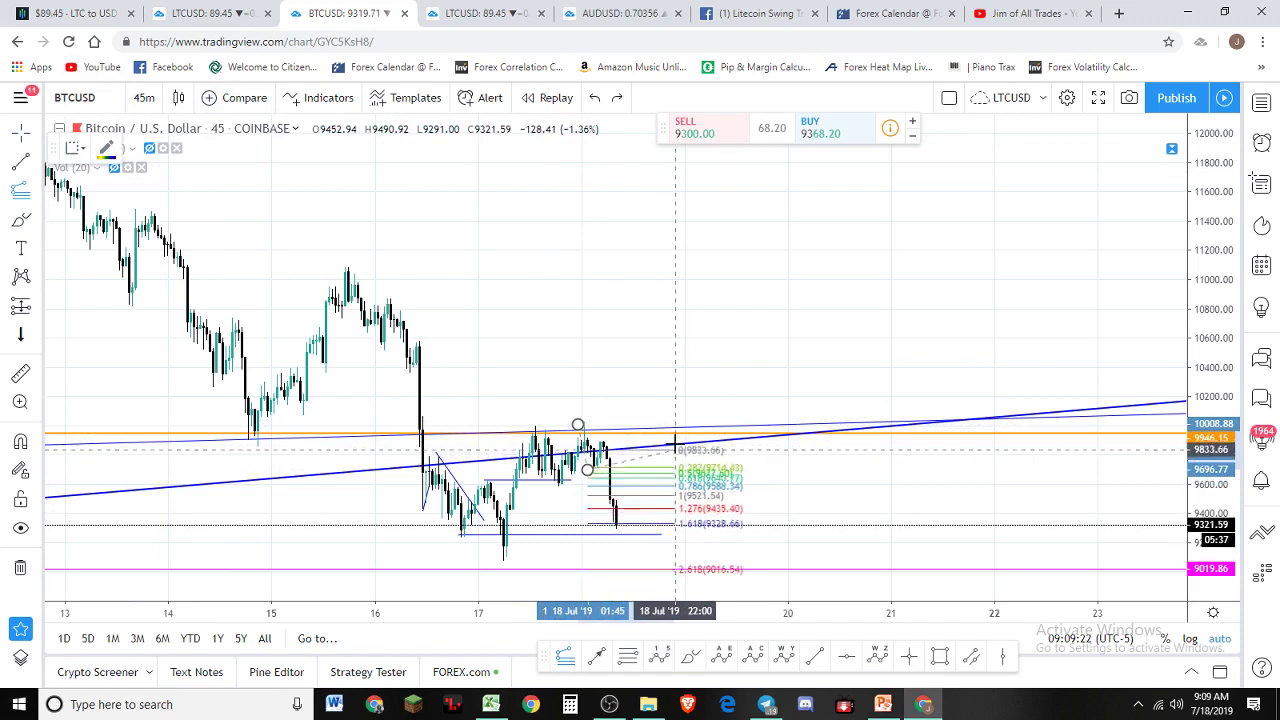
left_click(676, 443)
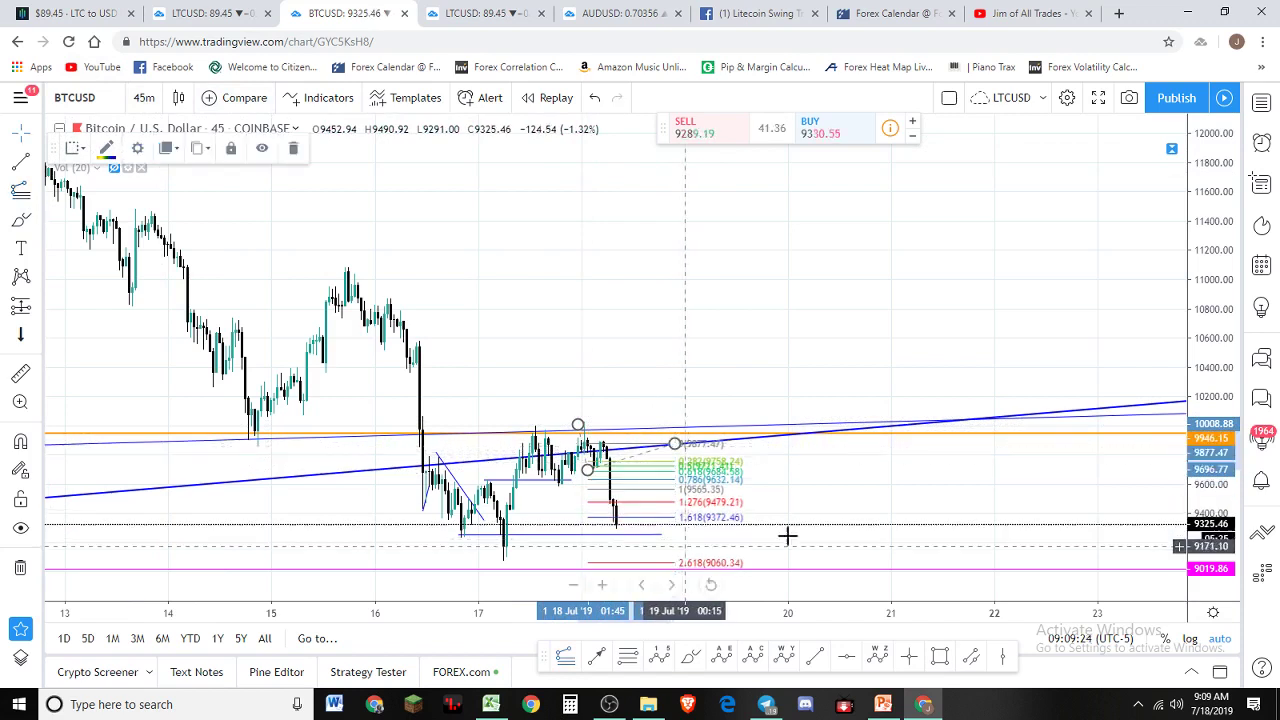
left_click_drag(1054, 363, 1046, 263)
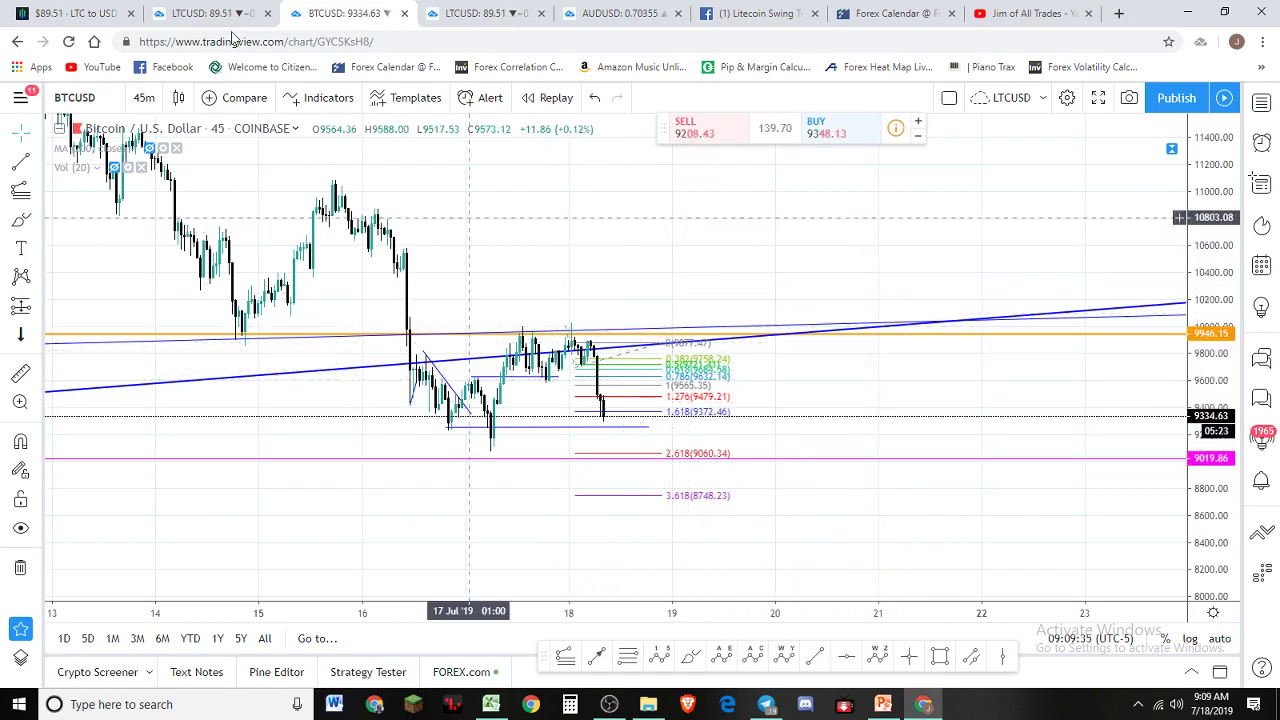
- Return to the 2-hour LTCUSD chart and compress its price scale to view the impulse projection up to wave 5
left_click(208, 14)
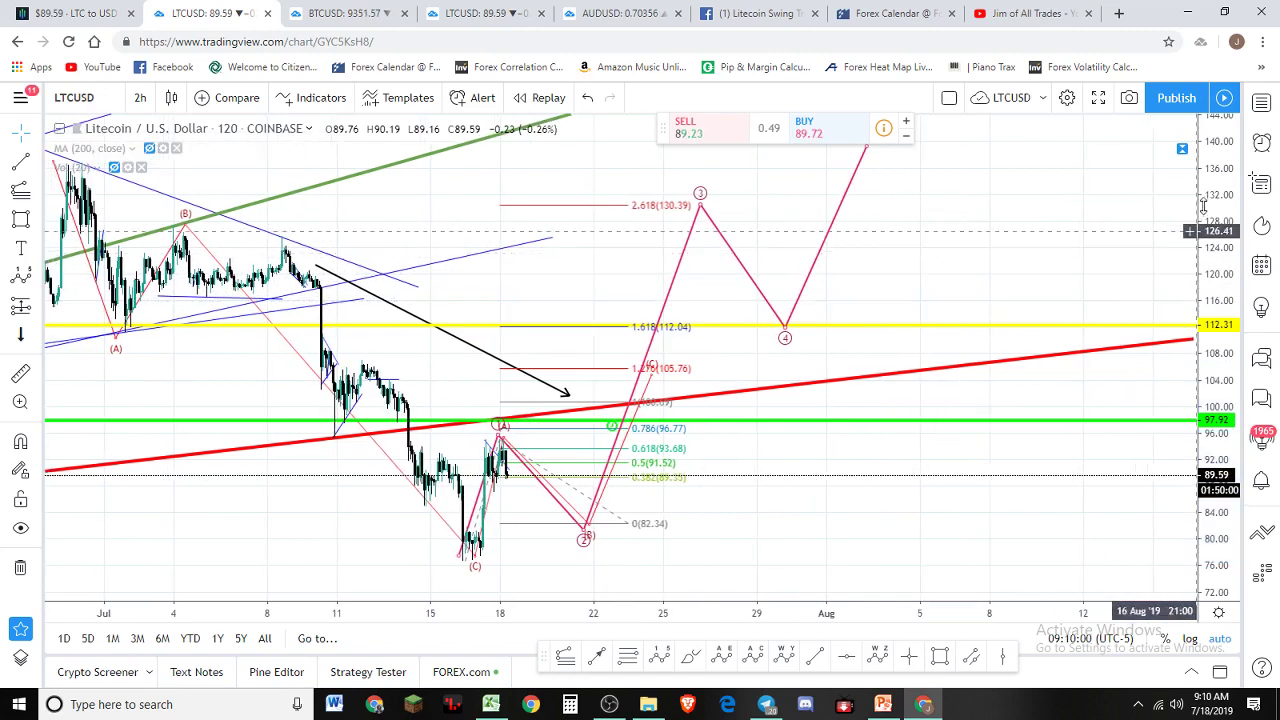
left_click_drag(1203, 205, 1169, 237)
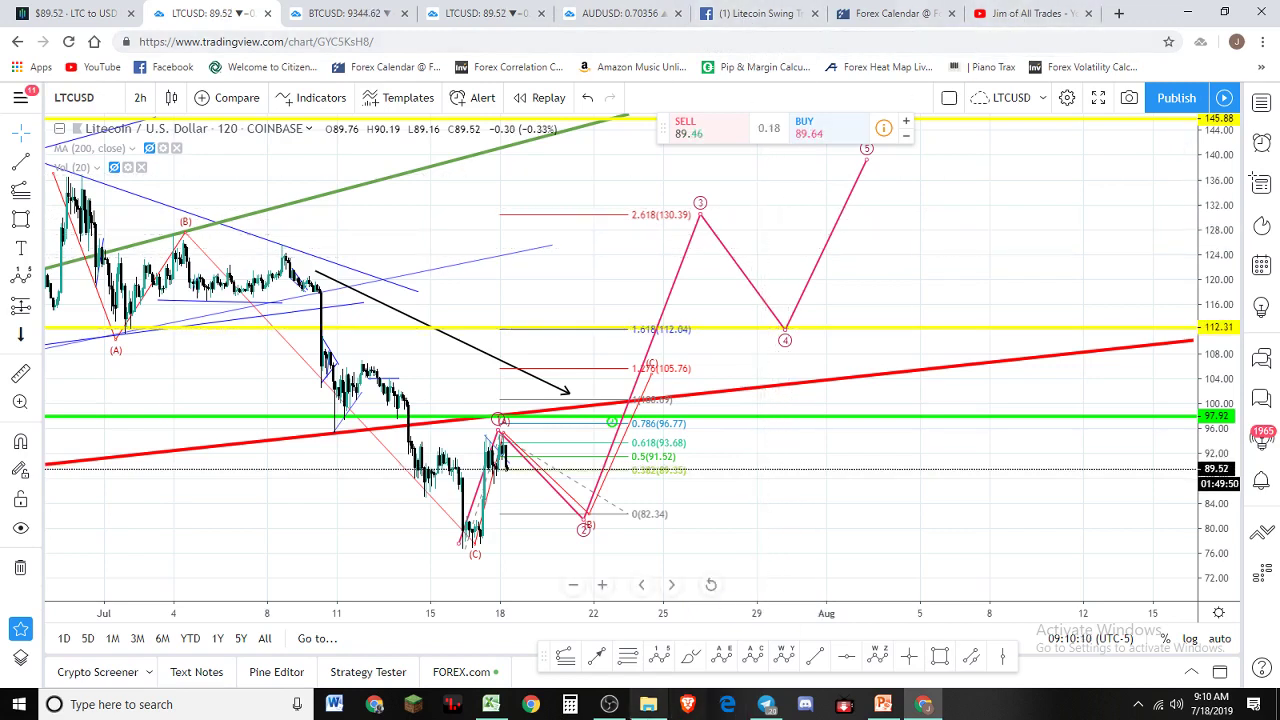
left_click(610, 706)
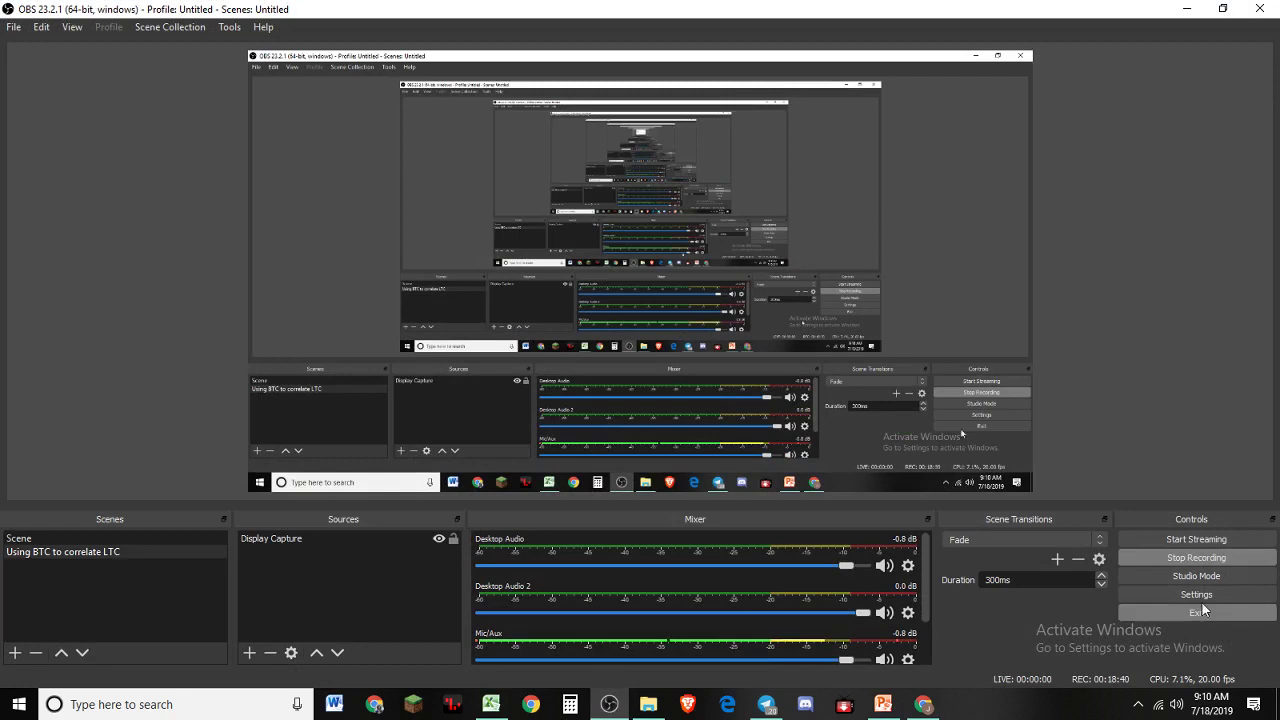